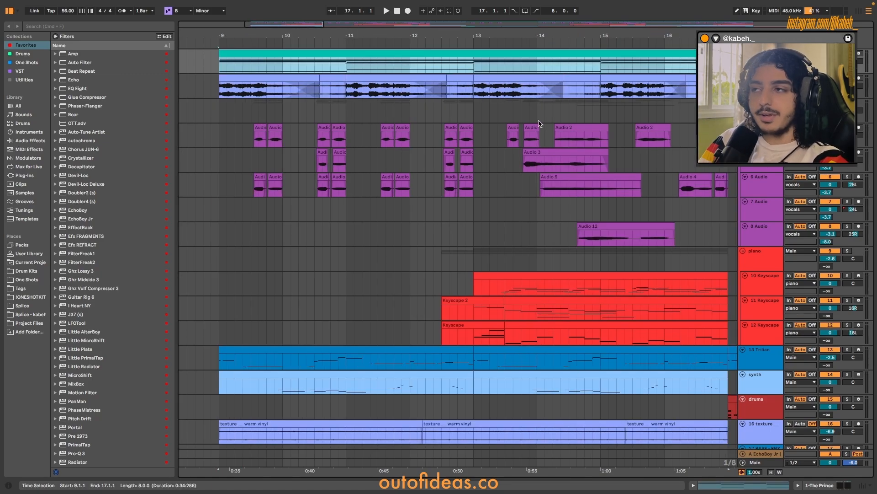
Solo the Prince chord track and check the preset loaded in its The Prince synth.
key("z")
key("s")
double_click(760, 105)
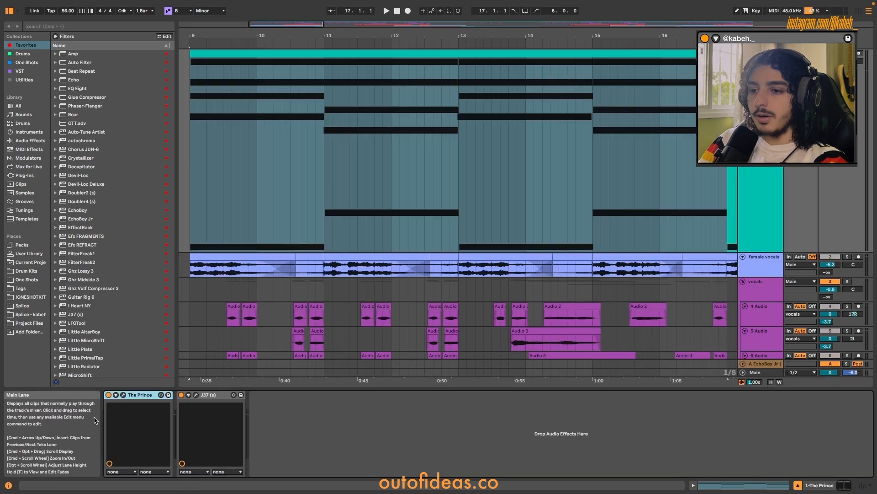
left_click(124, 395)
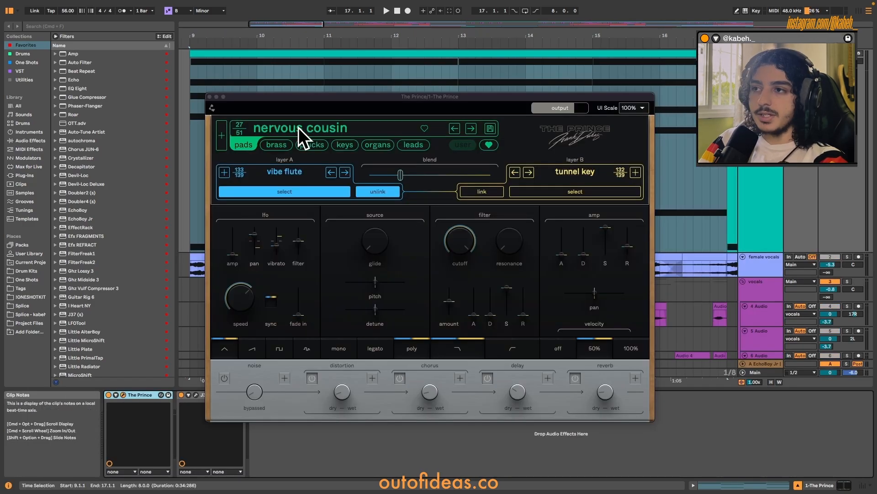
left_click(210, 97)
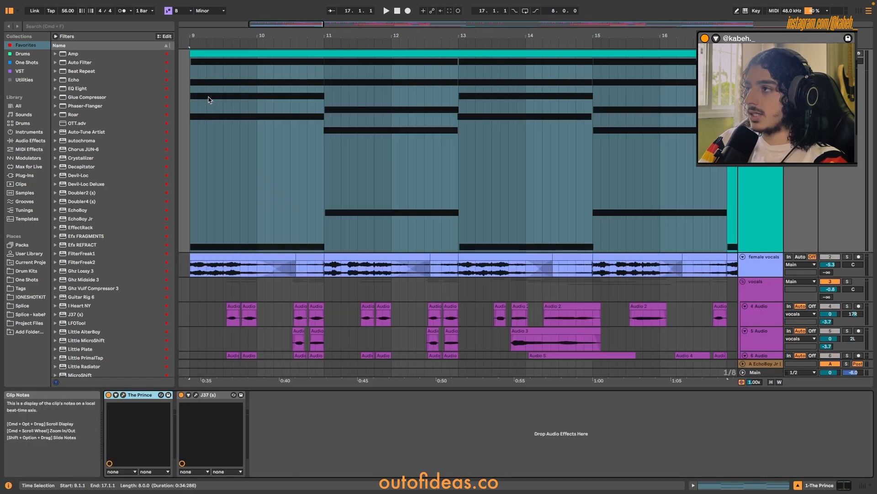
Open the Prince track's chord clip in the note editor and play it back to review the chords.
double_click(386, 56)
left_click(550, 370)
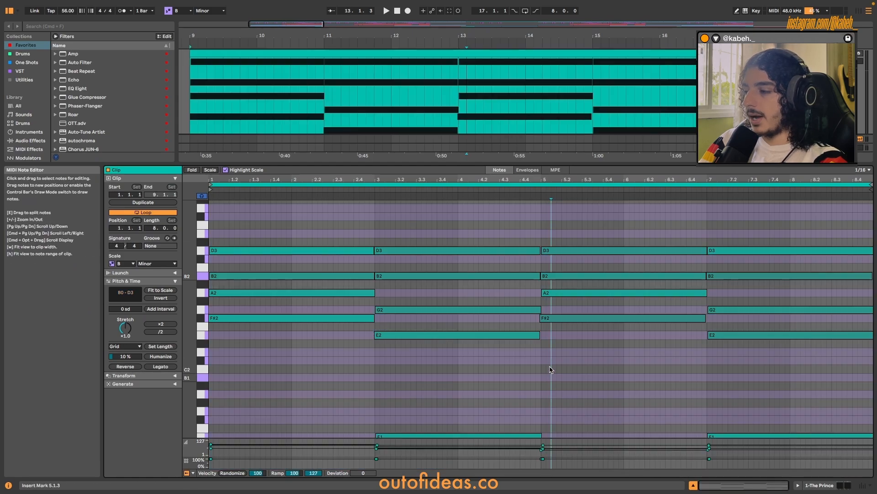
key("space")
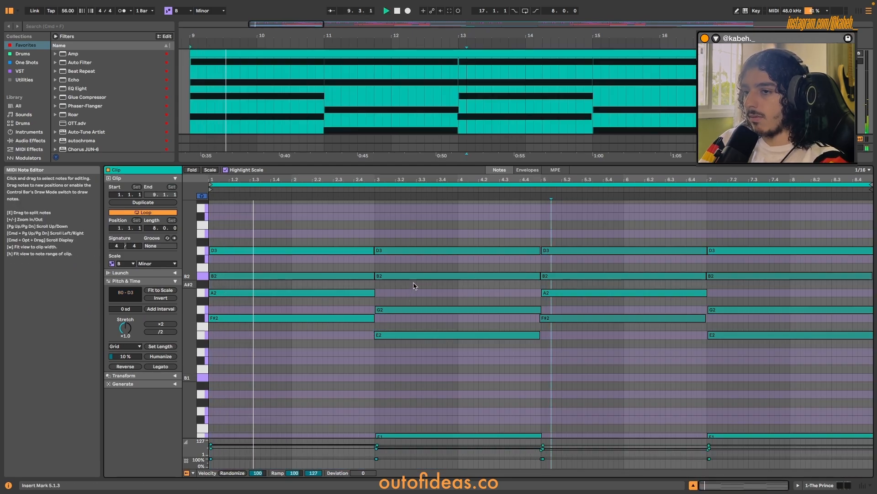
scroll(432, 286, "down", 4)
scroll(432, 286, "down", 2)
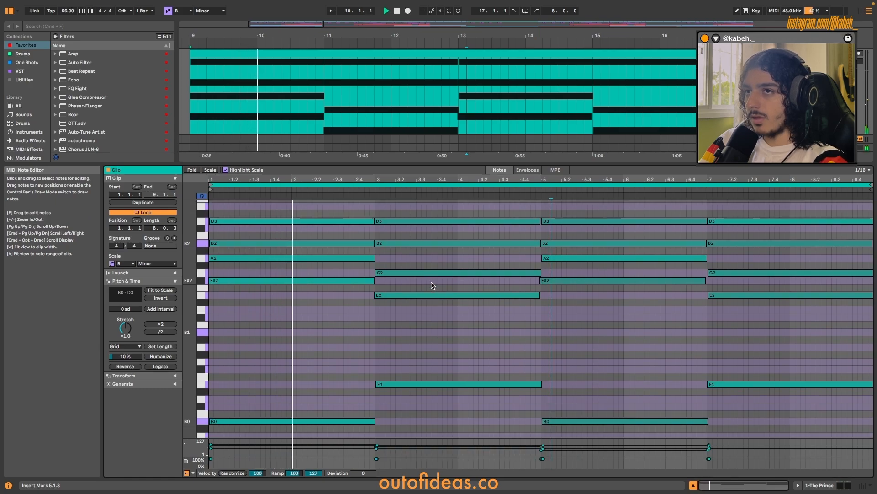
scroll(431, 285, "down", 1)
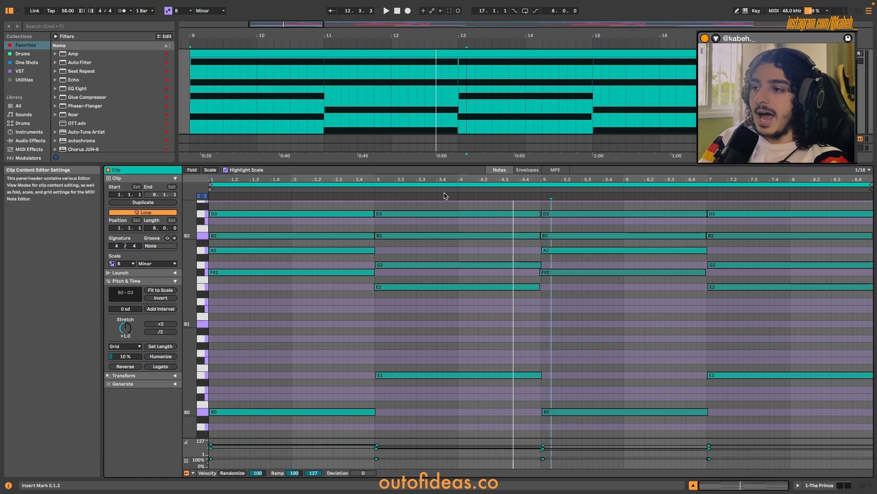
Examine the chord clip's notes closely around the chord change at bar 3.
scroll(402, 236, "up", 1)
scroll(363, 240, "up", 2)
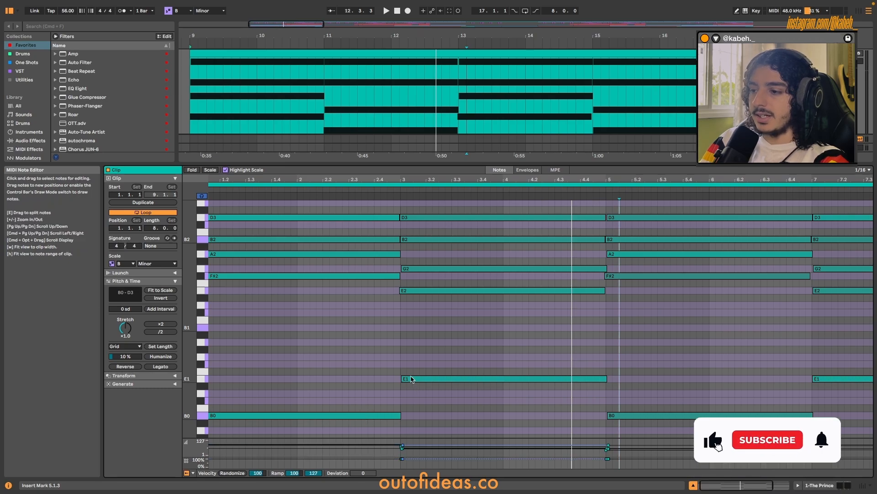
scroll(407, 354, "up", 2)
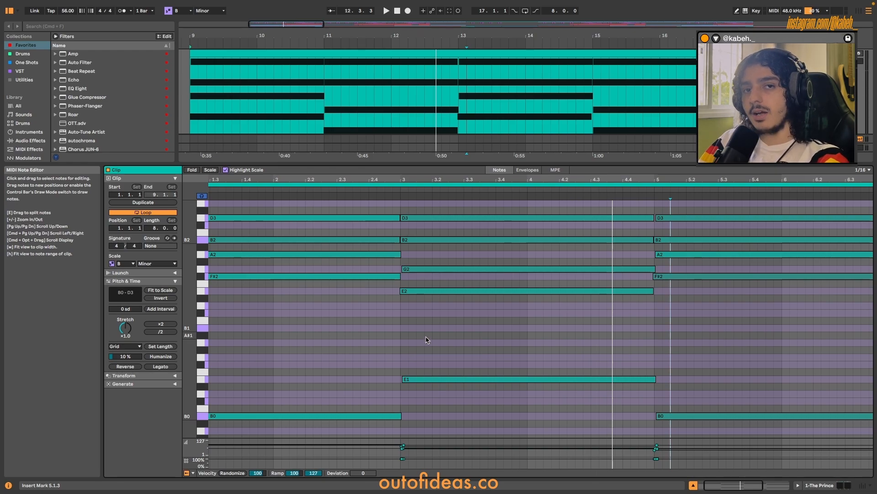
scroll(426, 339, "up", 2)
left_click(432, 260)
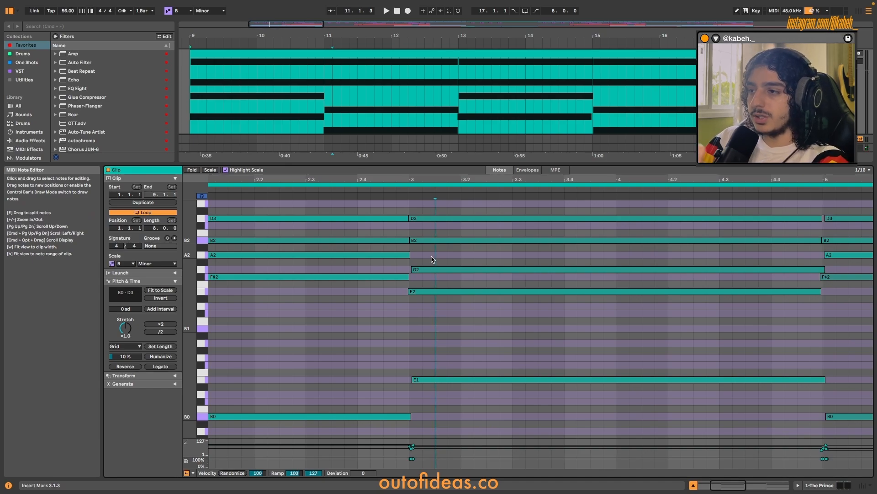
scroll(444, 235, "down", 1)
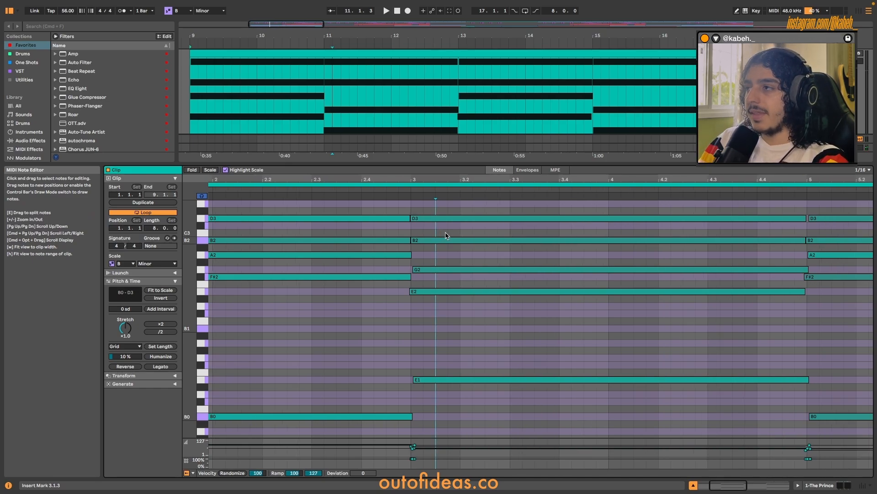
key("q")
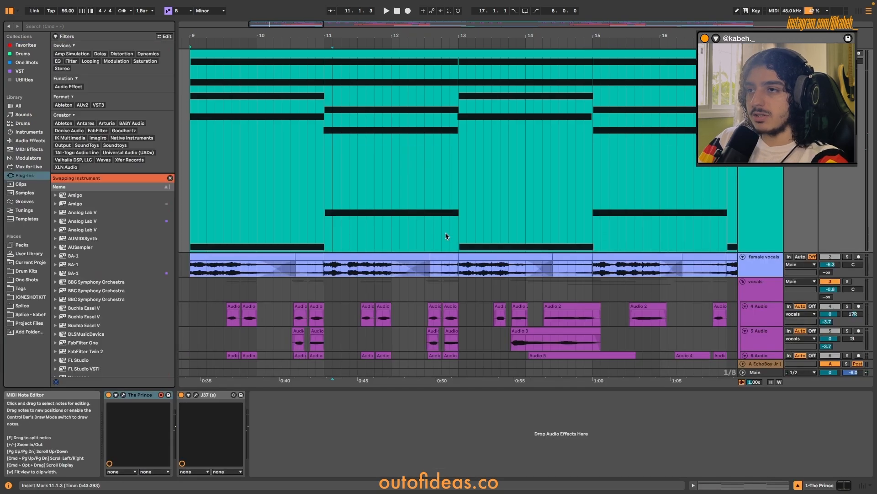
left_click(25, 44)
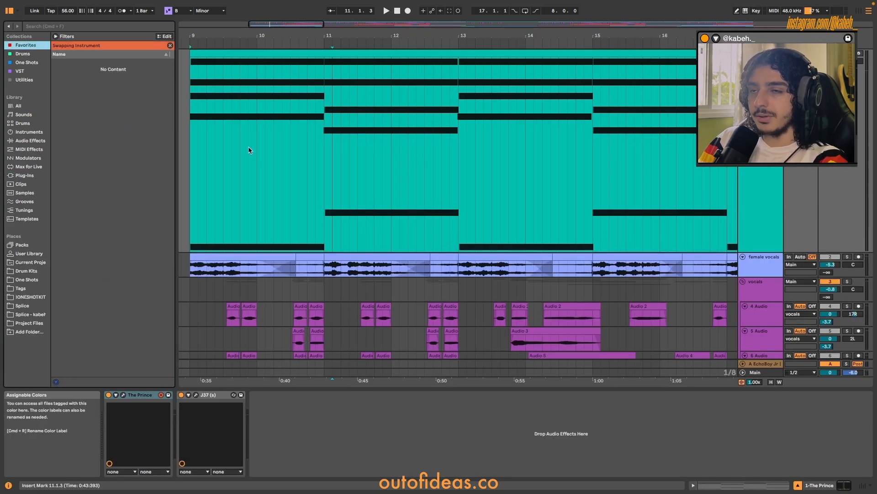
scroll(333, 159, "down", 3)
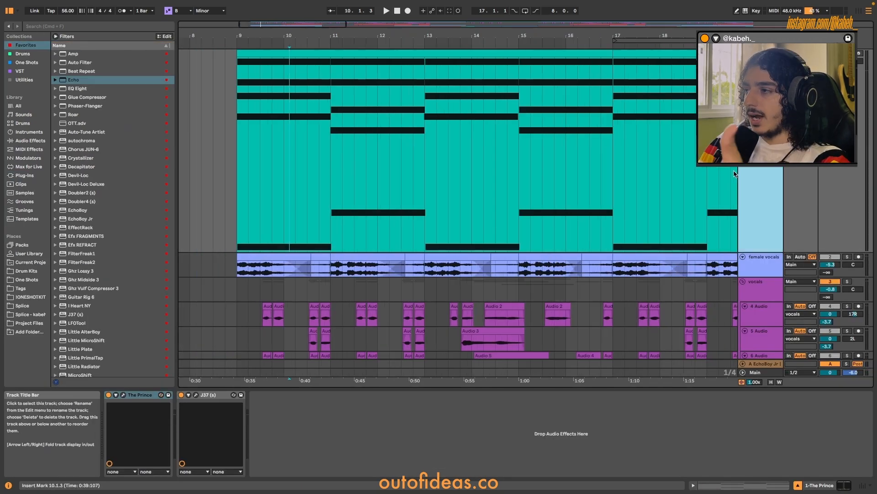
Open the J37 tape effect on the Prince track and listen to the chords through it.
left_click(196, 395)
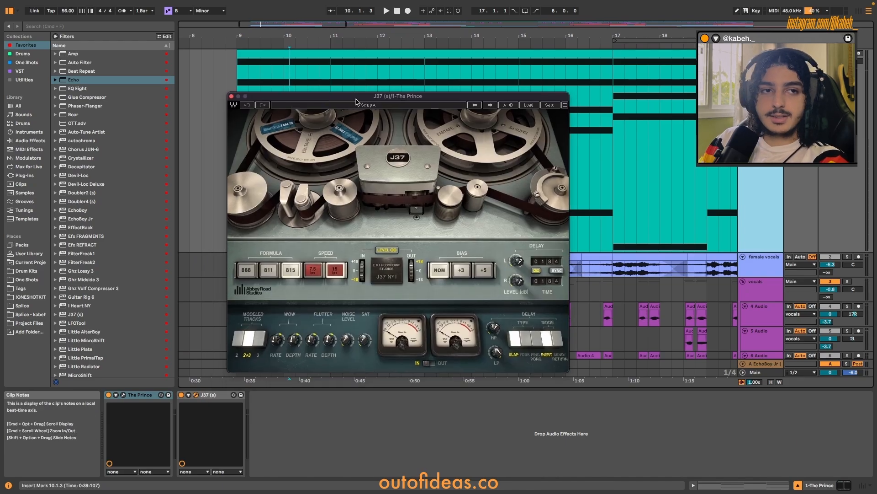
key("space")
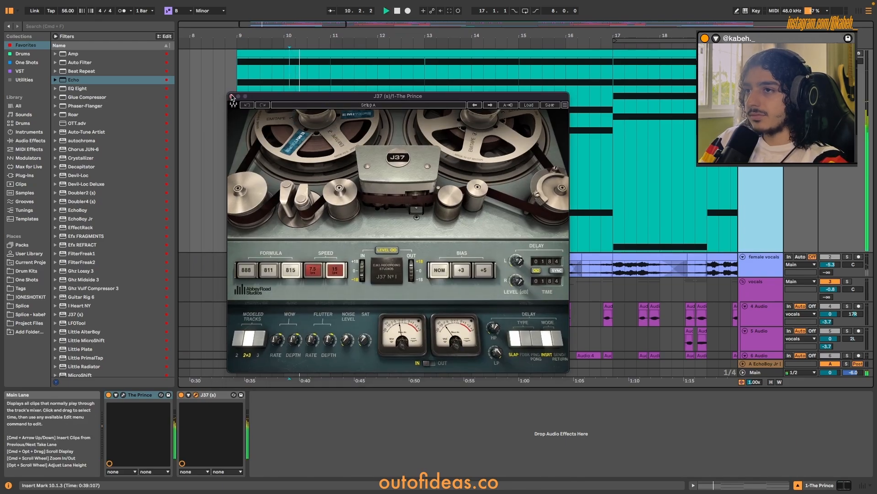
key("super+alt+p")
key("space")
Focus on the first clip of the Trilian bass track and open its Trilian instrument.
scroll(324, 128, "down", 12)
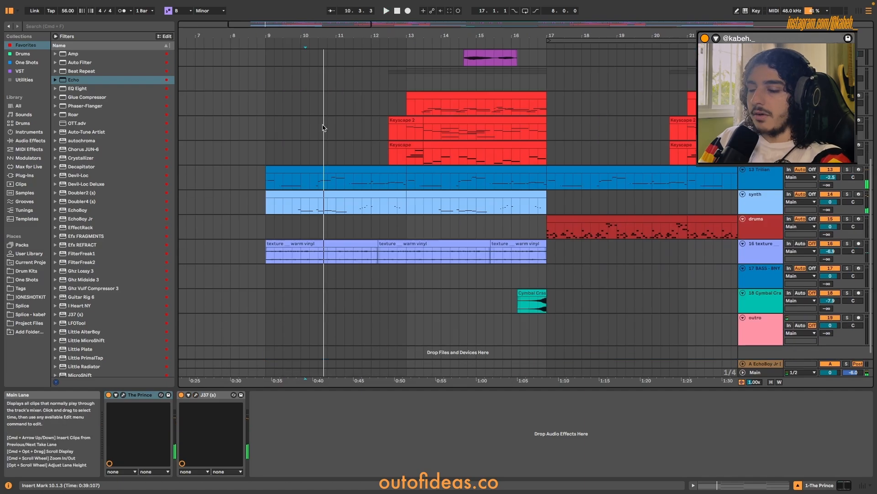
left_click(359, 168)
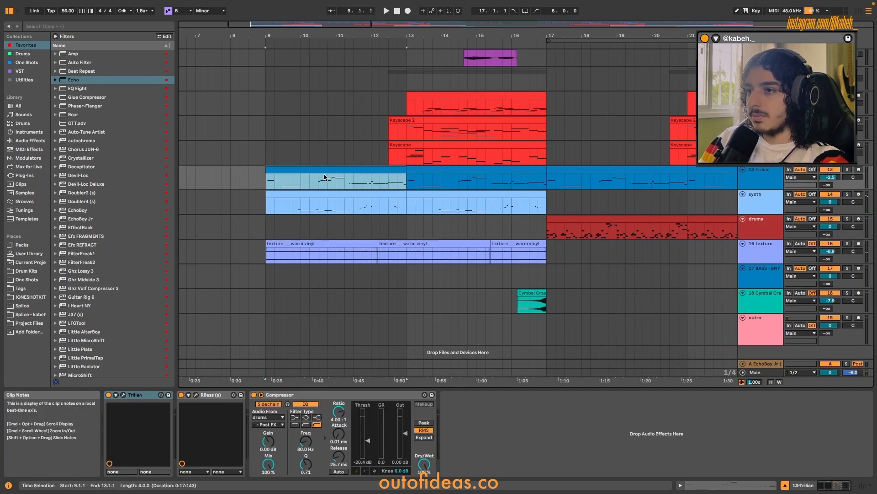
key("z")
scroll(477, 187, "down", 1)
left_click(137, 395)
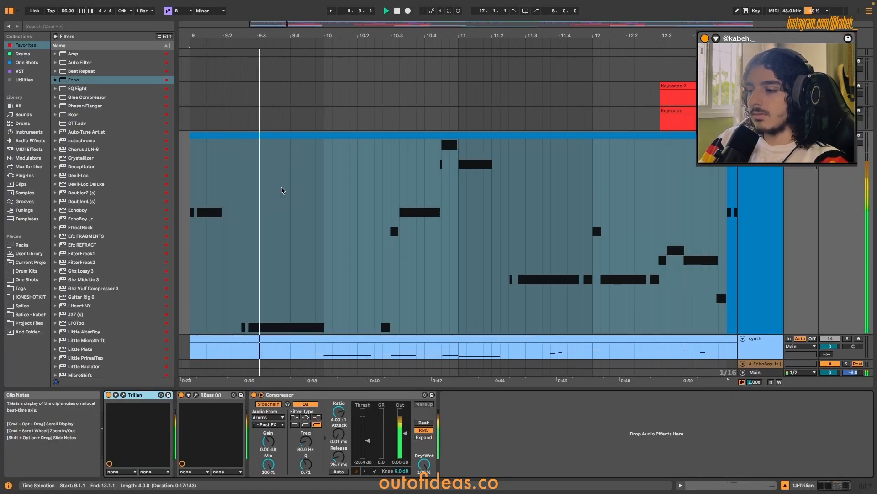
Follow the bass line in the note editor for the first Trilian clip during playback.
double_click(282, 191)
left_click(344, 225)
scroll(343, 223, "down", 3)
scroll(343, 224, "up", 3)
scroll(341, 225, "down", 1)
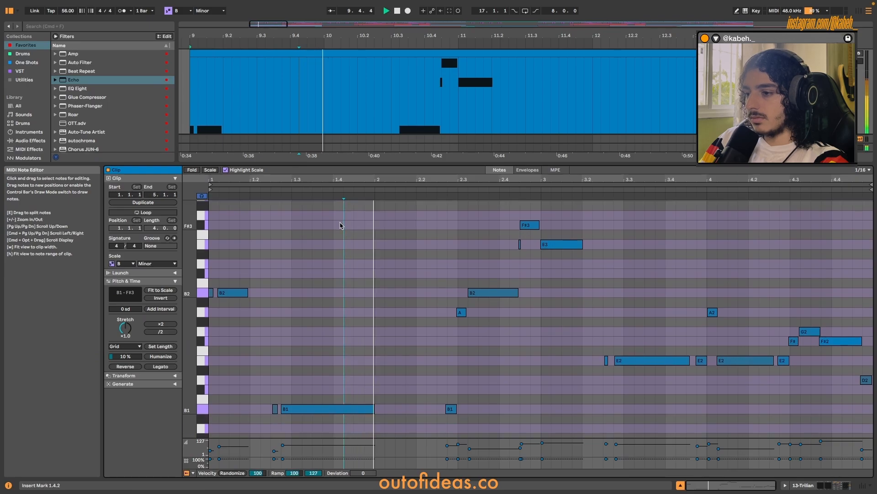
scroll(341, 225, "down", 1)
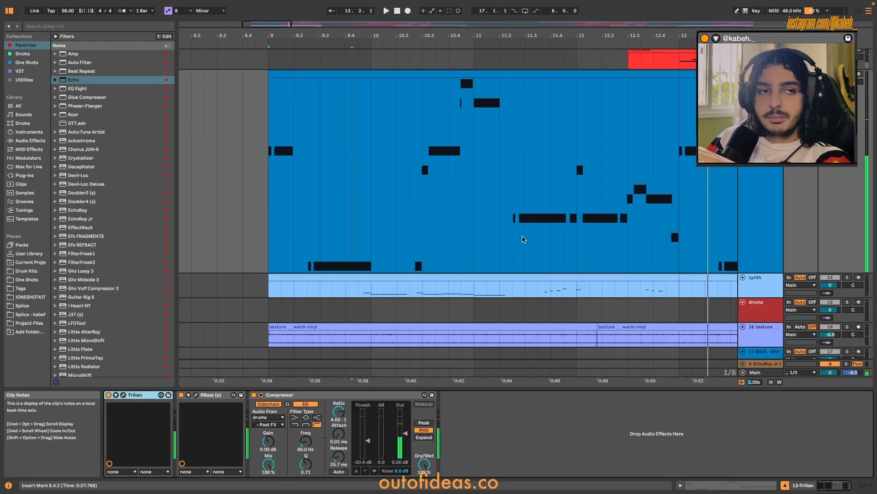
left_click(498, 214)
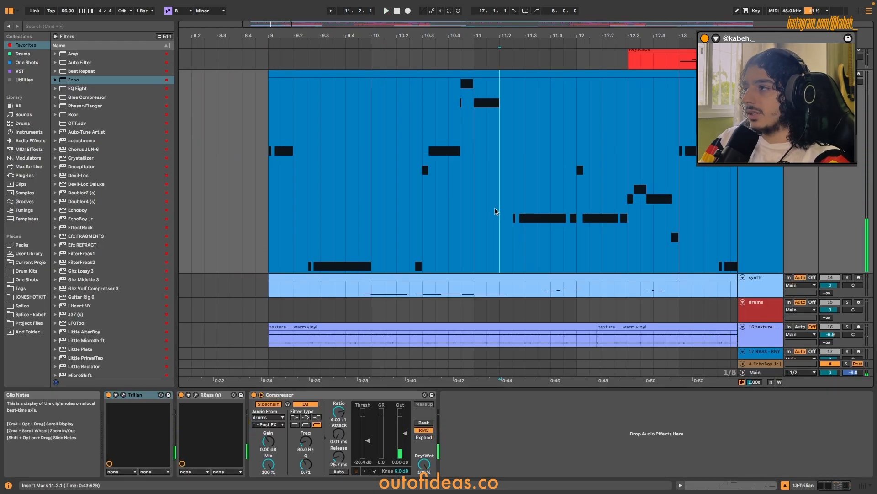
Reopen the Trilian bass clip and single out the E3 note at the start of bar 3.
double_click(495, 211)
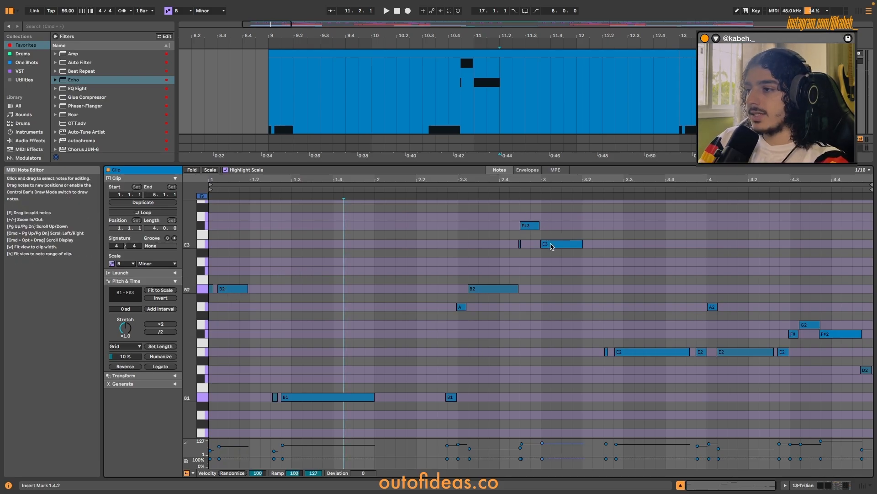
left_click(565, 244)
scroll(575, 225, "up", 2)
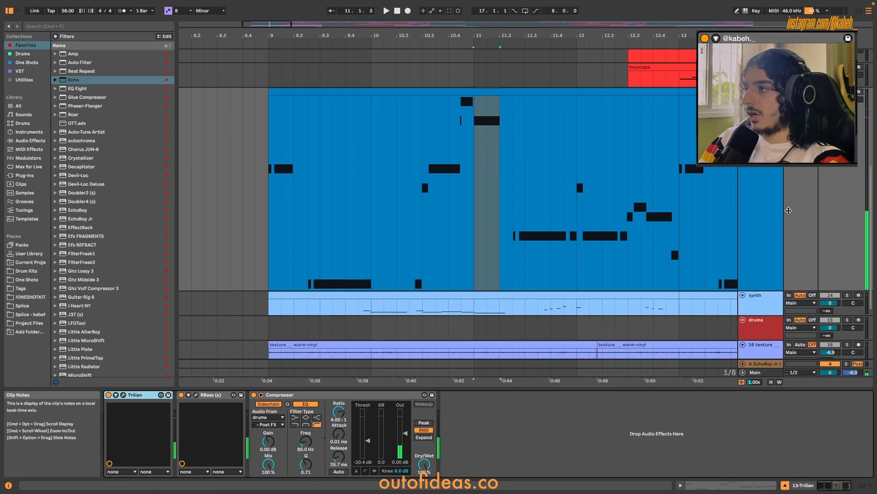
Play the Prince chords and the Trilian bass together from bar 9 of the arrangement.
scroll(788, 210, "up", 5)
scroll(767, 225, "down", 3)
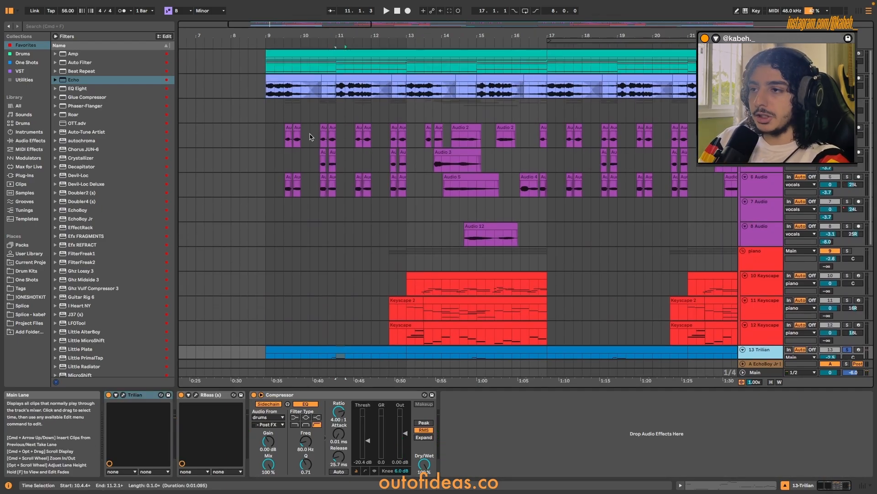
scroll(310, 136, "up", 2)
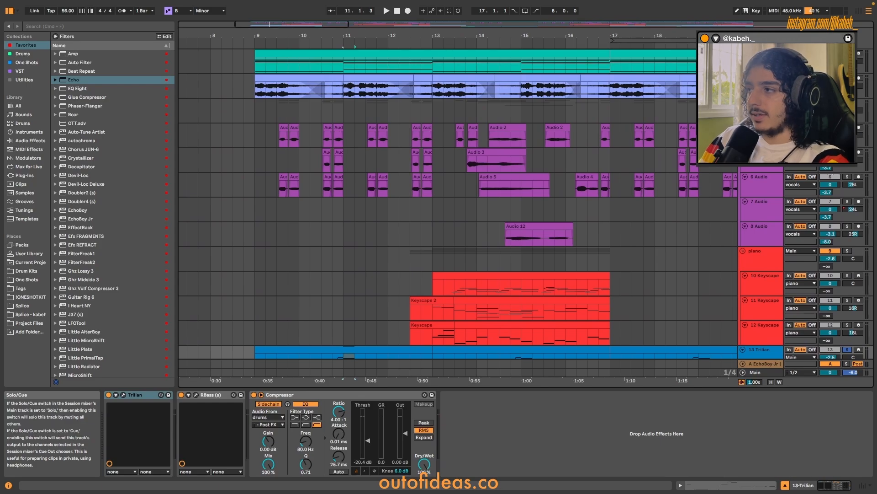
left_click(334, 51)
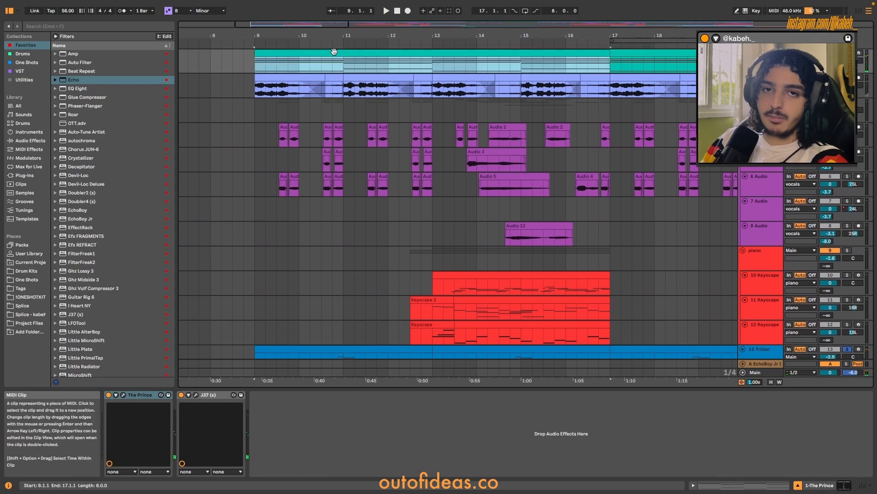
left_click(280, 197)
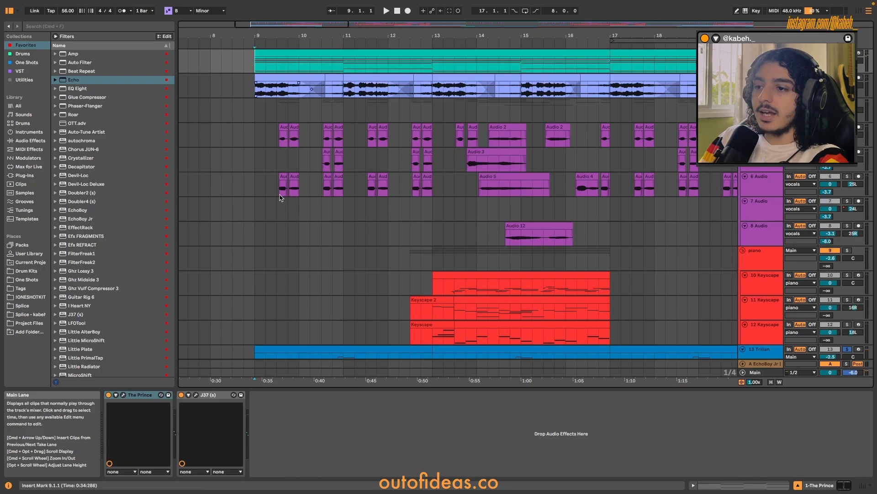
scroll(280, 197, "down", 1)
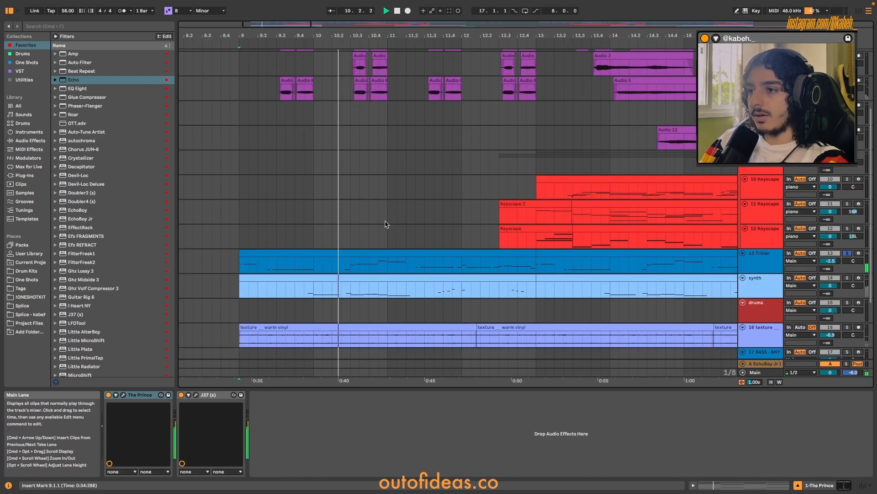
scroll(402, 249, "up", 4)
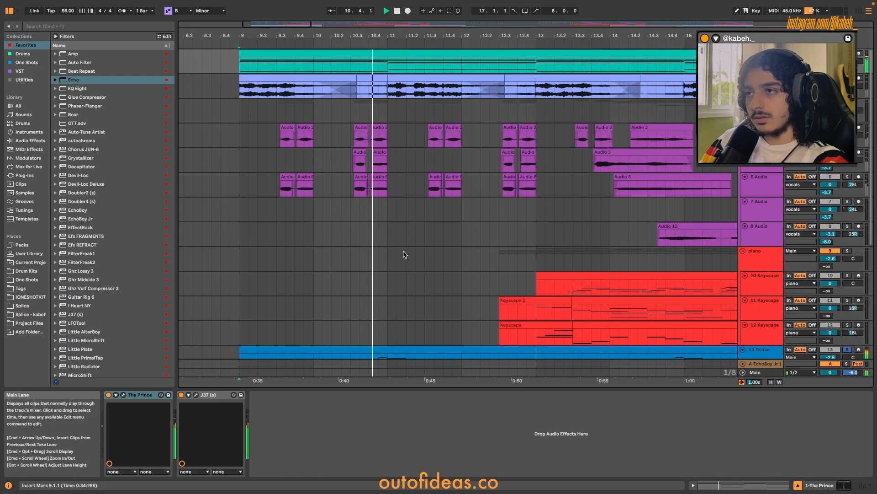
scroll(404, 249, "down", 4)
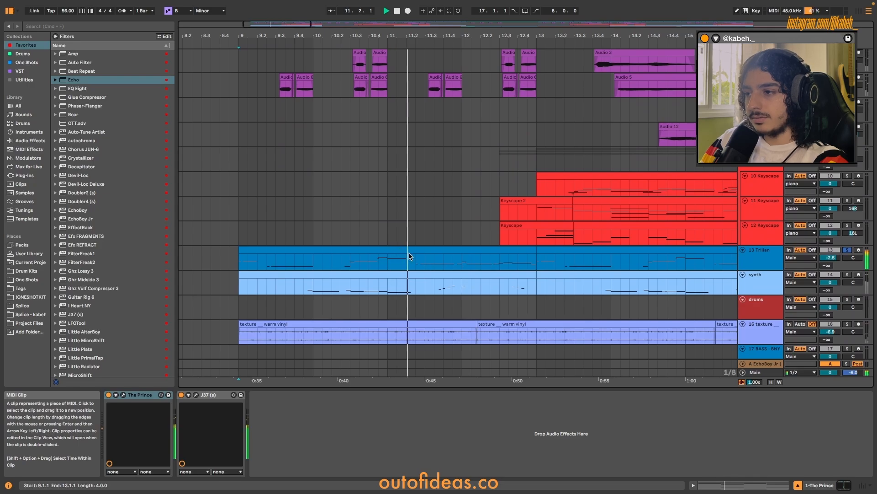
Play the first clip of the synth track with its notes open and check its Kontakt 7 instrument.
left_click(305, 286)
key("space")
double_click(339, 284)
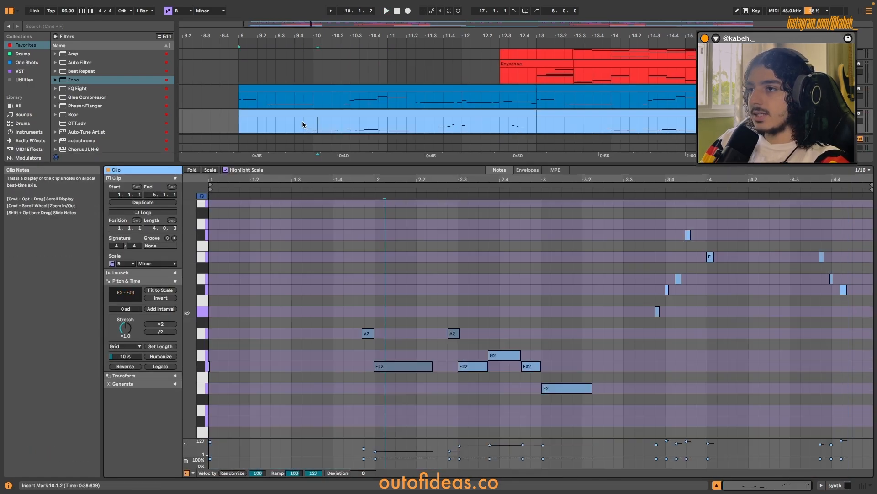
left_click(388, 223)
key("space")
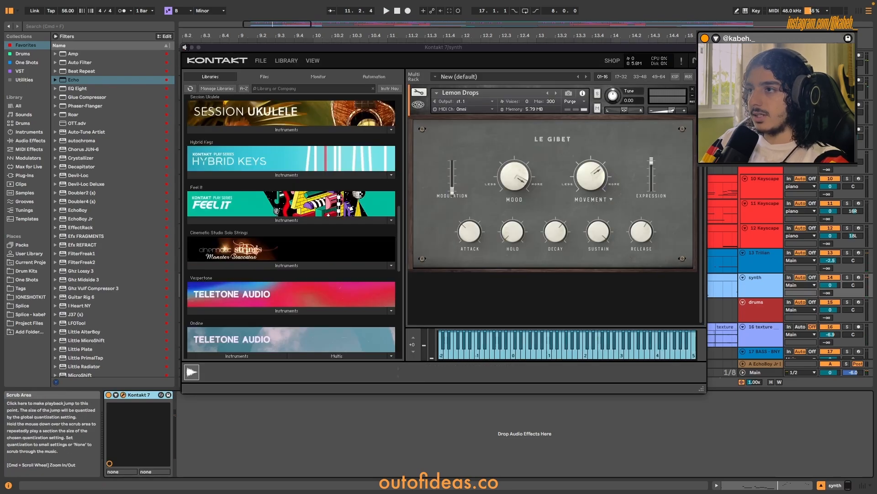
left_click(185, 48)
scroll(352, 239, "down", 5)
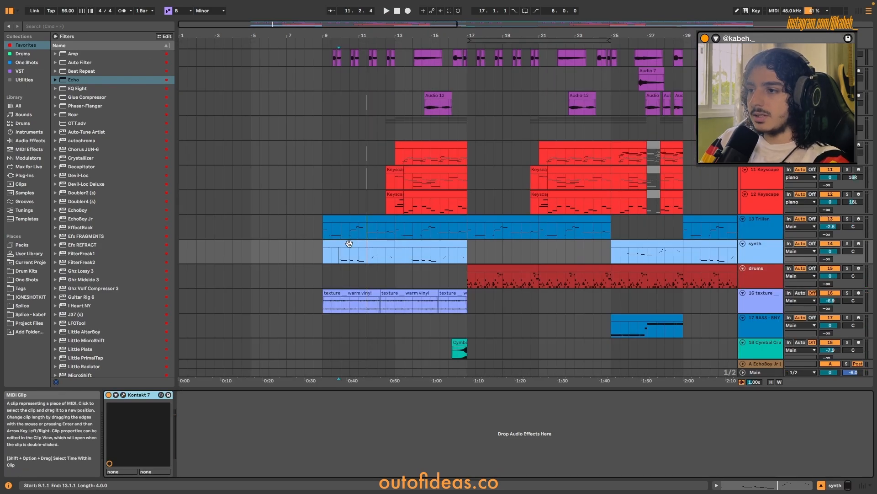
scroll(340, 242, "up", 5)
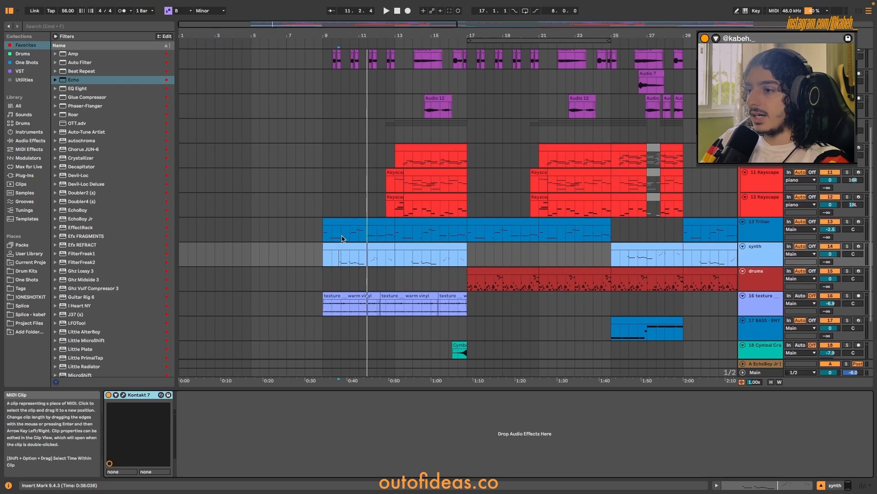
Play the first clips of the female vocals track from bar 9 of the arrangement.
scroll(348, 231, "up", 3)
scroll(354, 205, "up", 5)
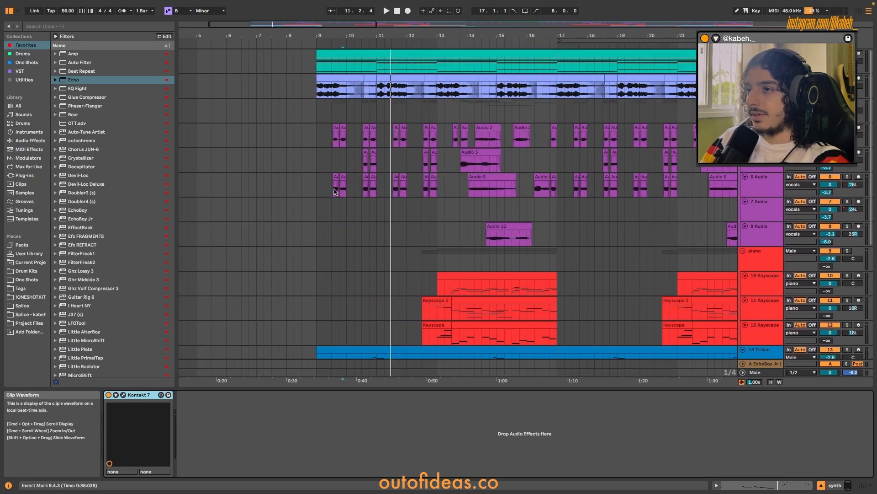
left_click(312, 114)
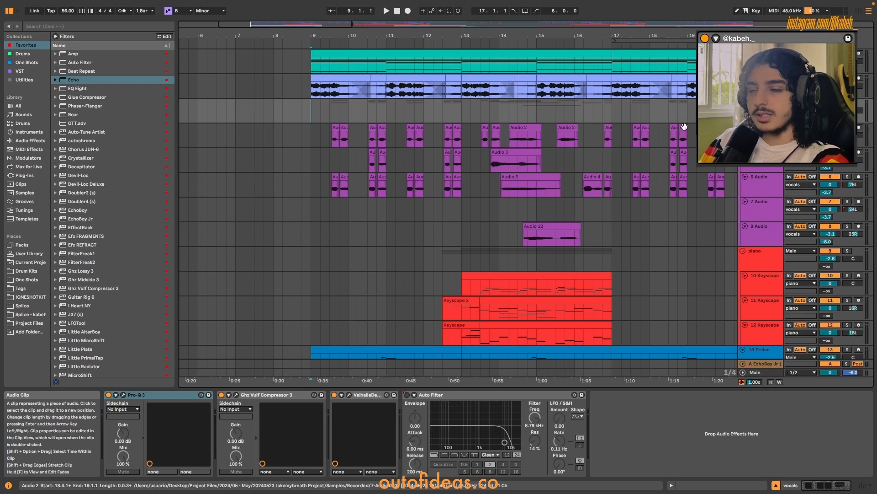
left_click(342, 75)
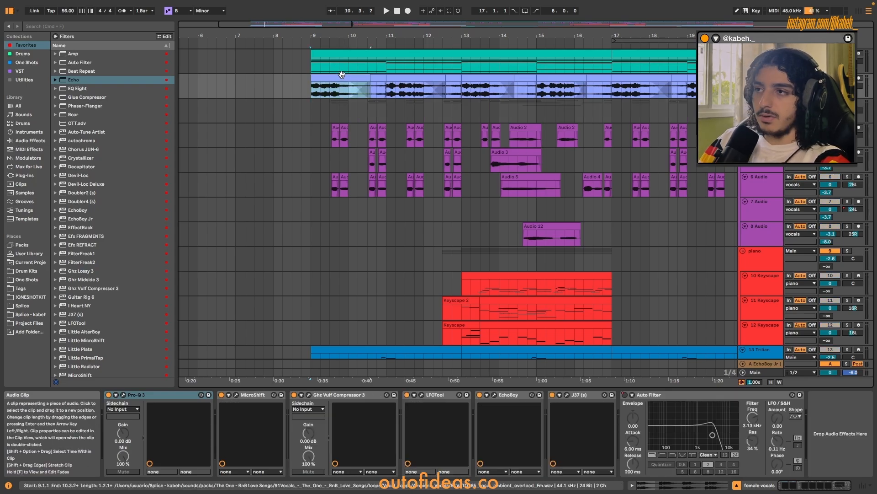
key("z")
key("space")
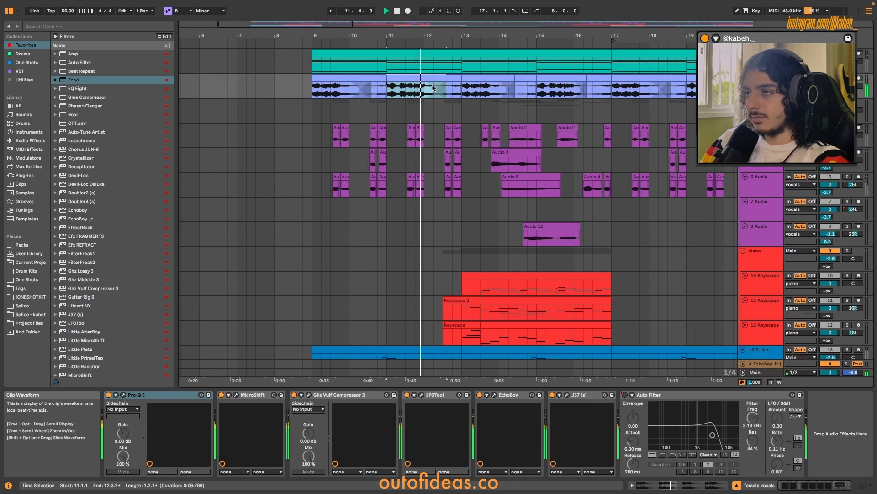
scroll(447, 98, "up", 2)
key("space")
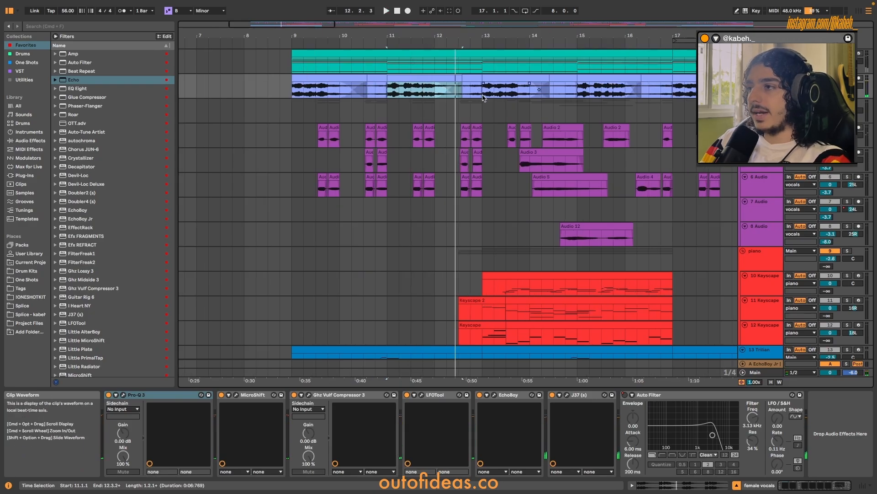
Open the Pro-Q 3, MicroShift and Ghz Vulf Compressor 3 effects of the female vocals track.
scroll(542, 262, "down", 1)
left_click(123, 394)
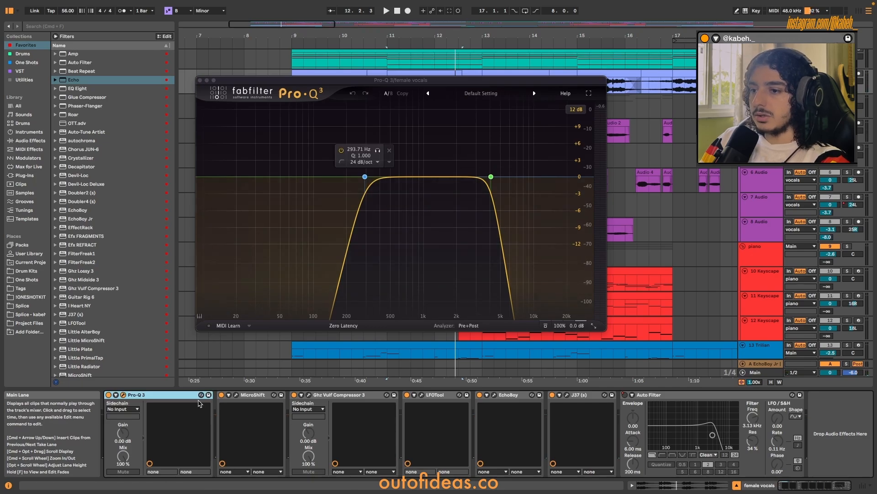
left_click(236, 395)
left_click(309, 395)
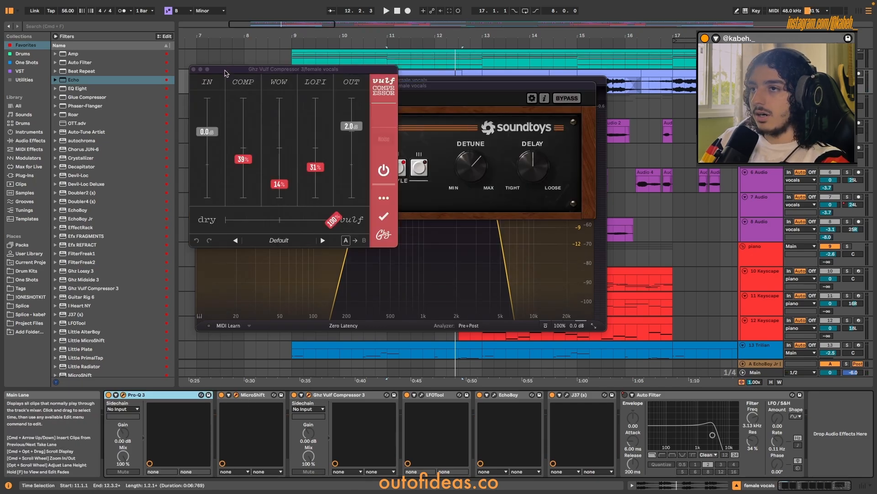
Open LFOTool on the female vocals and follow its volume shape during playback.
left_click(422, 394)
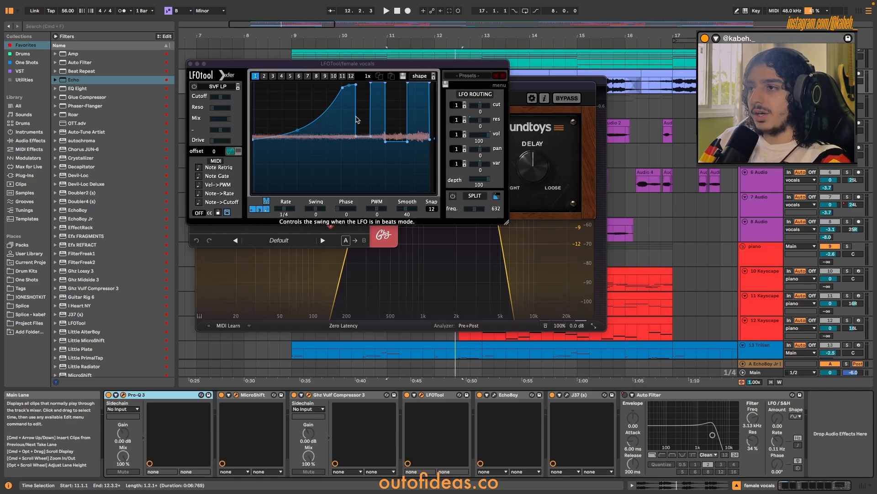
key("space")
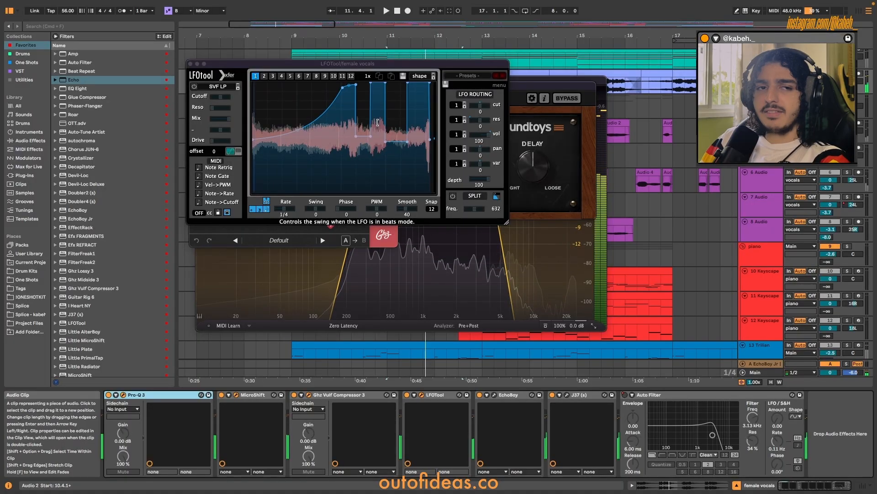
key("space")
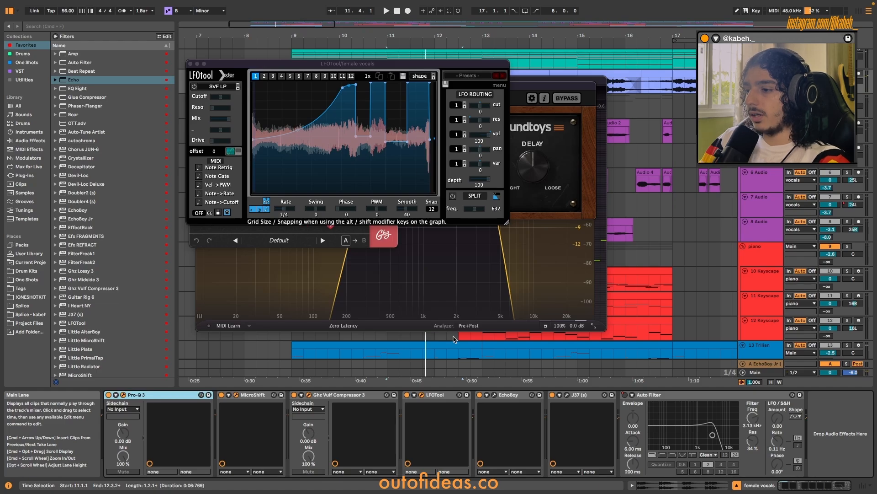
Open the EchoBoy and J37 effects of the female vocals track during playback.
key("space")
left_click(494, 394)
left_click(567, 394)
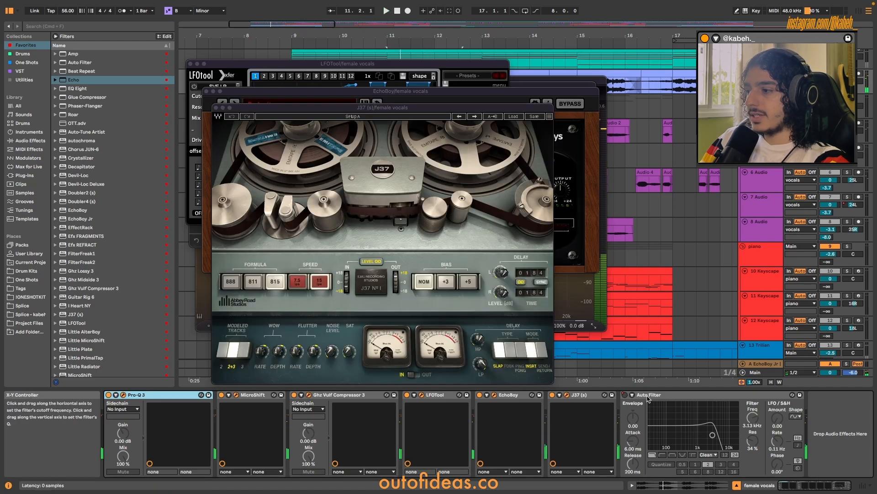
Close all the open effect windows of the female vocals track.
left_click(216, 108)
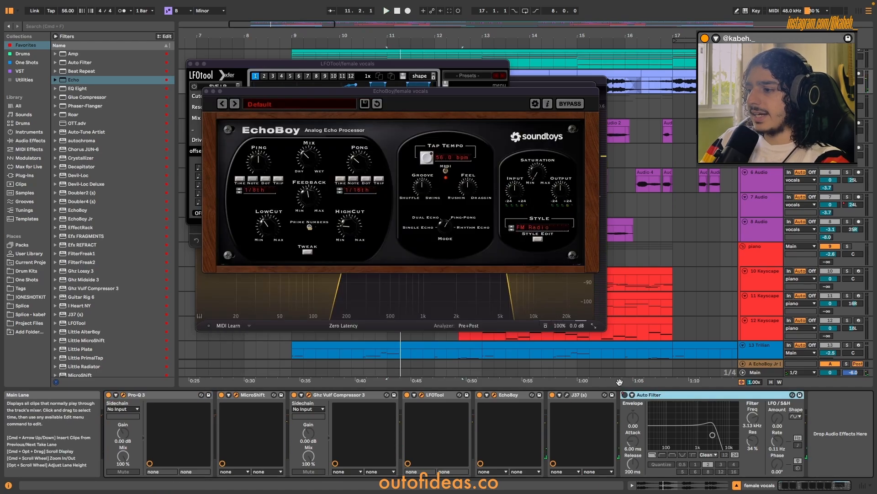
left_click(206, 91)
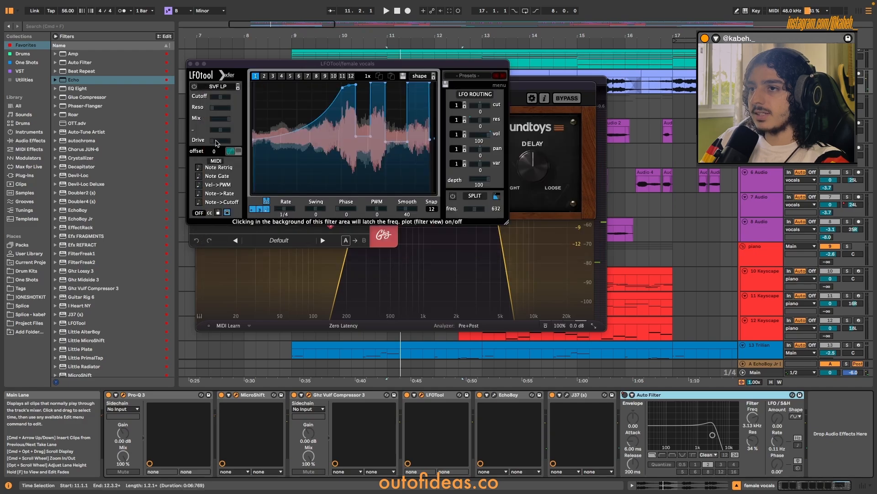
left_click(191, 64)
left_click(190, 65)
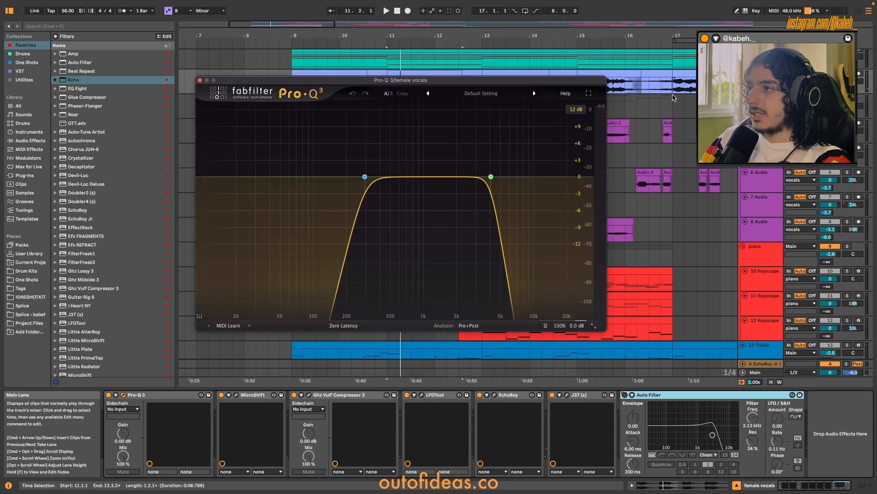
left_click(200, 81)
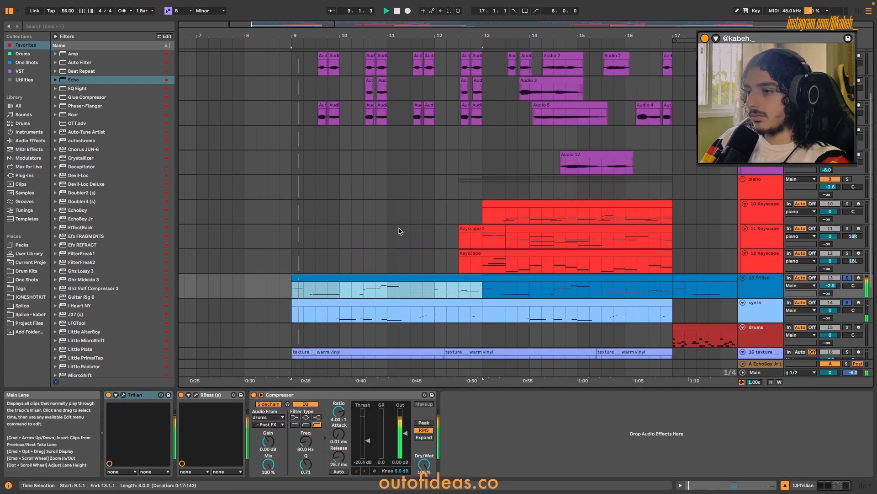
Play the female vocals with the Trilian bass and synth soloed from bar 9, lowering the bass volume to -3.6 dB.
left_click(399, 236)
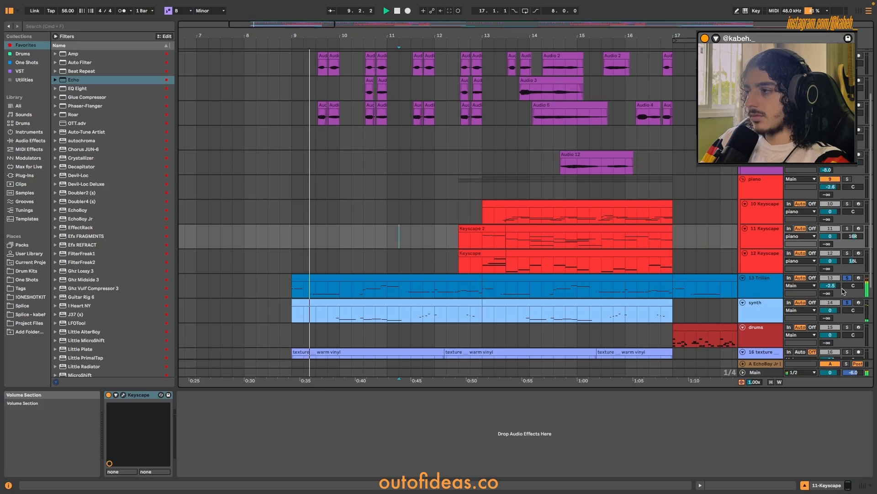
scroll(386, 243, "up", 2)
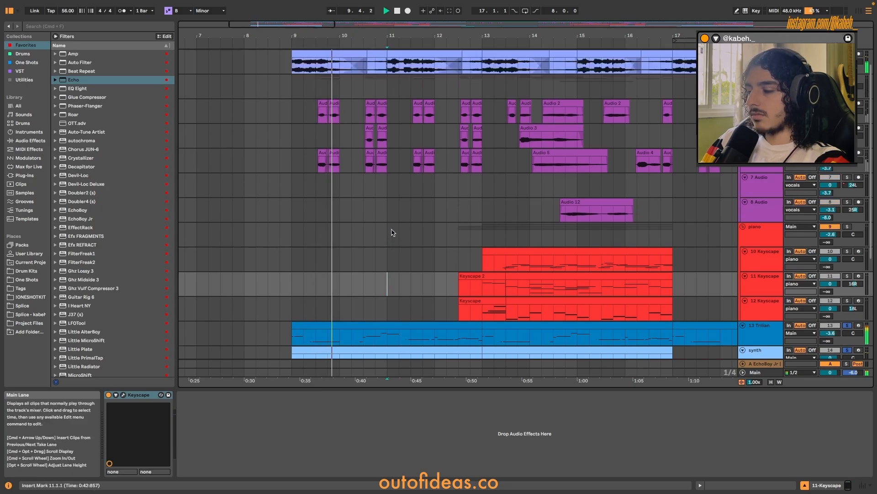
scroll(392, 233, "down", 4)
scroll(395, 231, "down", 2)
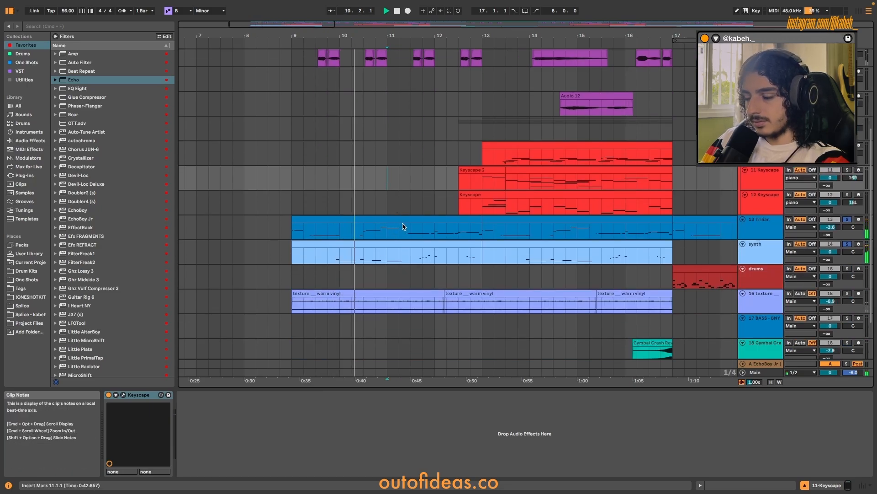
scroll(404, 226, "up", 2)
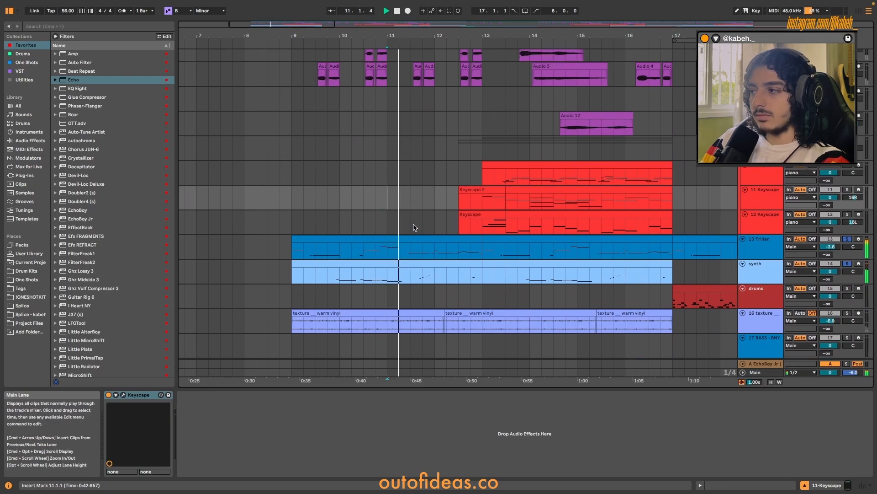
scroll(418, 226, "down", 2)
scroll(425, 227, "up", 4)
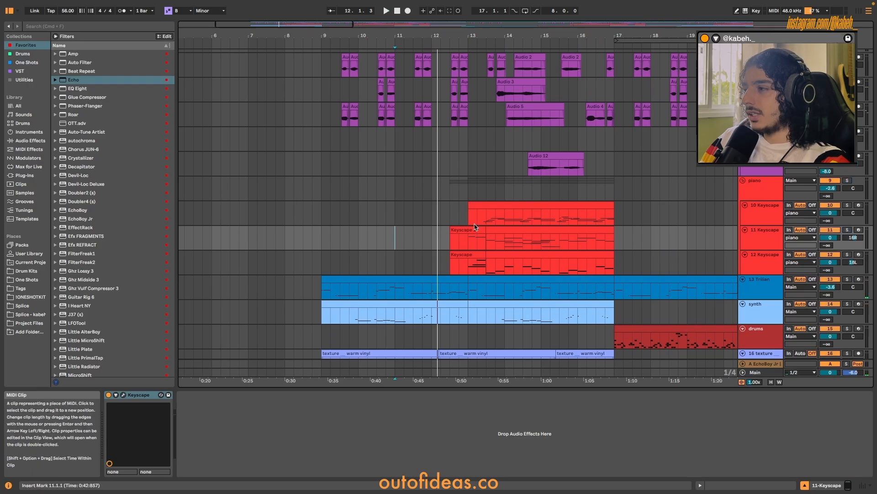
Play the layered recordings of the vocals group on their own from bar 9.
scroll(474, 223, "up", 4)
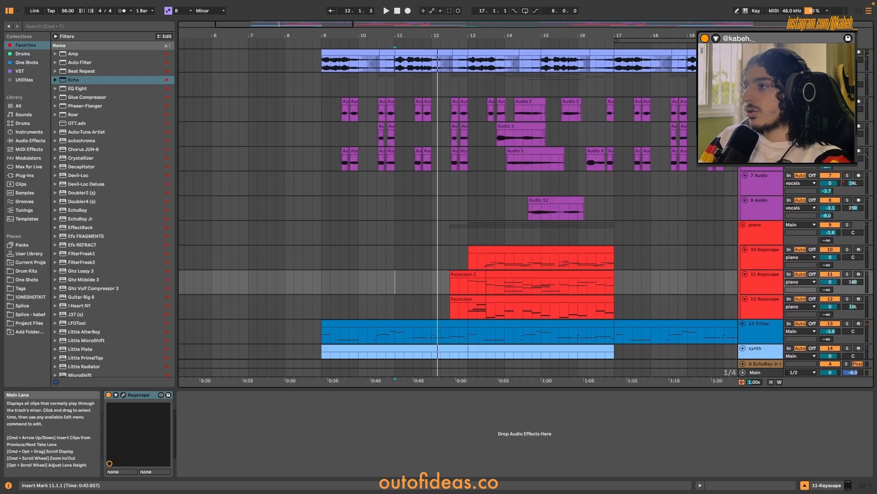
left_click(761, 85)
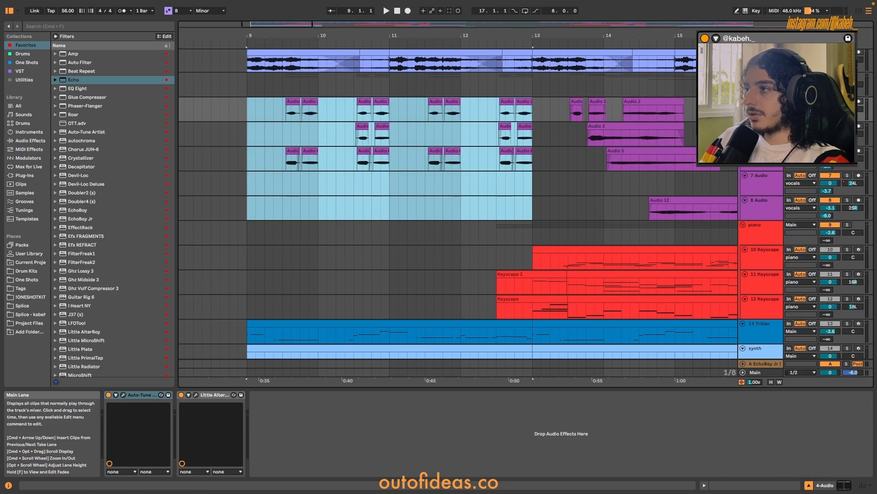
key("space")
left_click(283, 109)
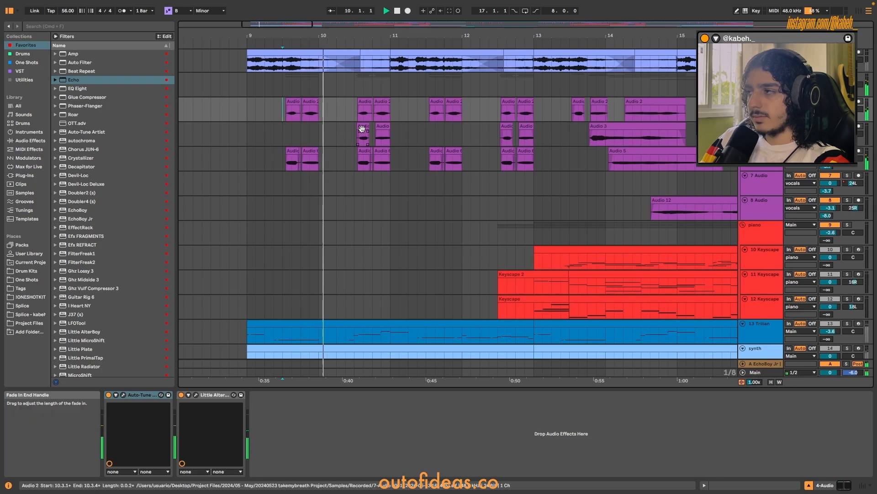
scroll(361, 132, "up", 2)
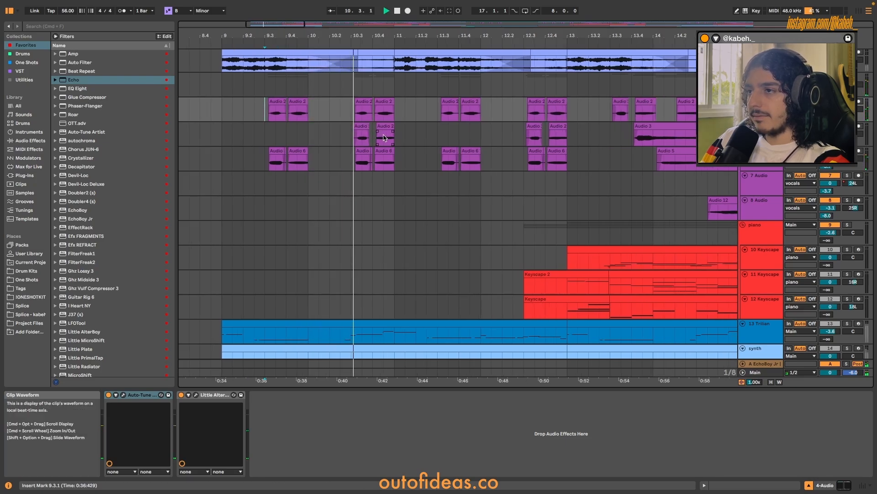
scroll(393, 148, "right", 5)
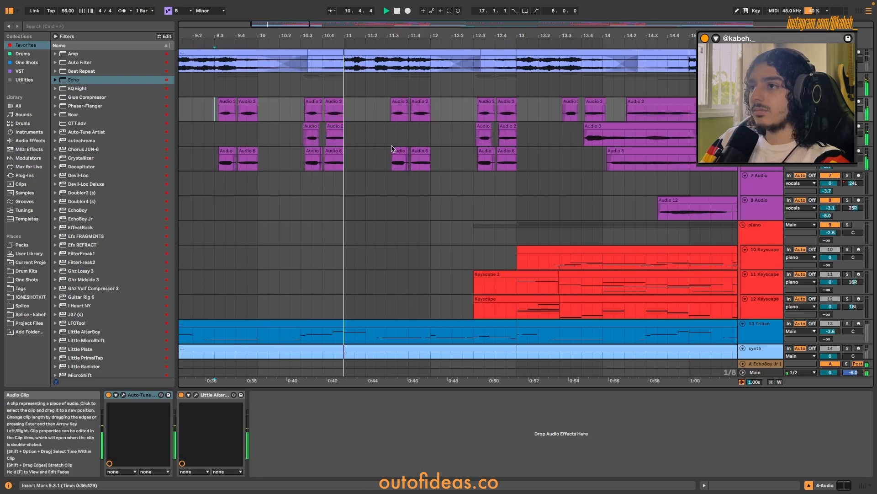
Play the vocals group from 13.3.1 through its longer clips up to bar 15.
left_click(378, 91)
key("space")
key("space")
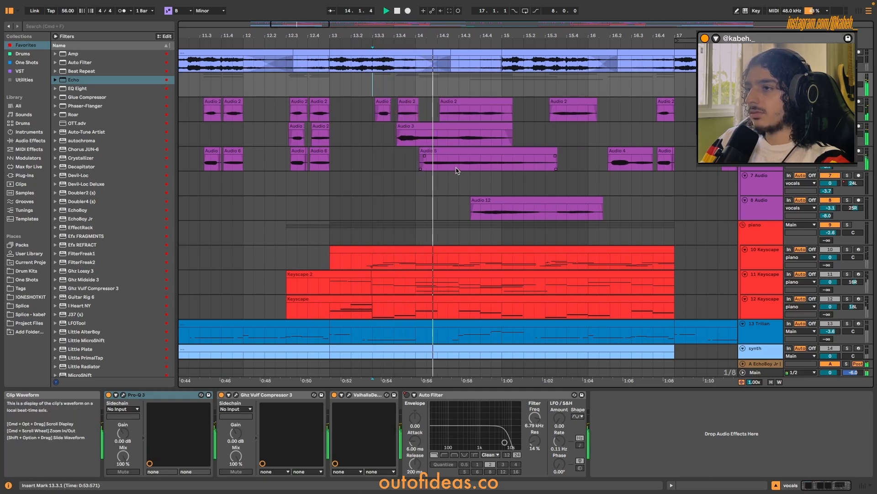
scroll(446, 168, "right", 2)
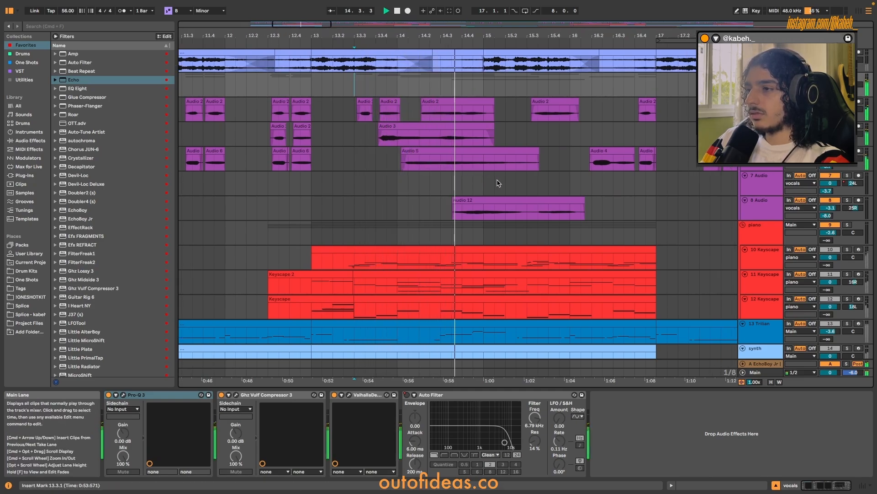
scroll(492, 177, "right", 3)
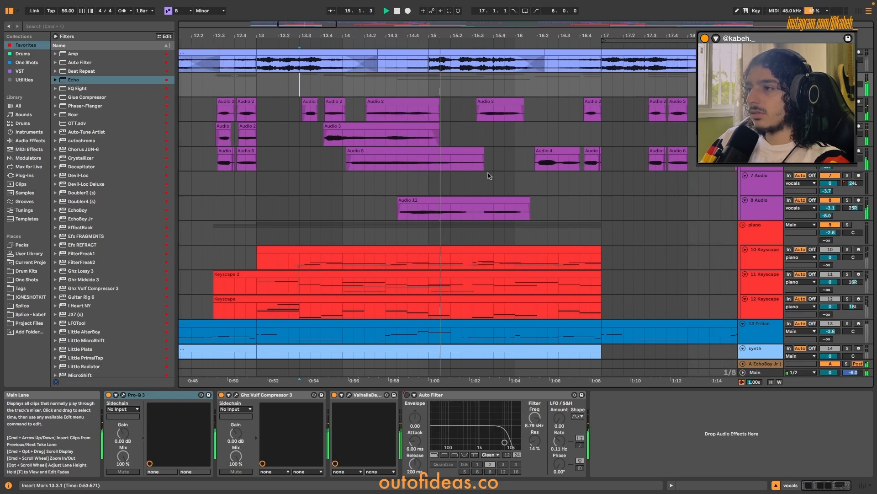
Play the stacked vocal clips from bar 26 on, including the Audio 7 clip.
scroll(490, 177, "down", 5)
left_click(610, 185)
scroll(629, 190, "up", 5)
key("space")
scroll(630, 191, "up", 4)
key("space")
scroll(535, 178, "right", 3)
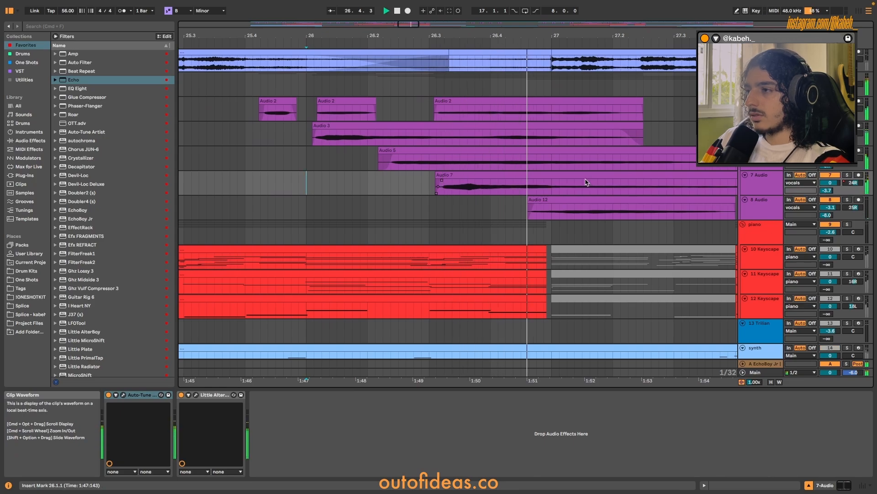
scroll(587, 183, "down", 2)
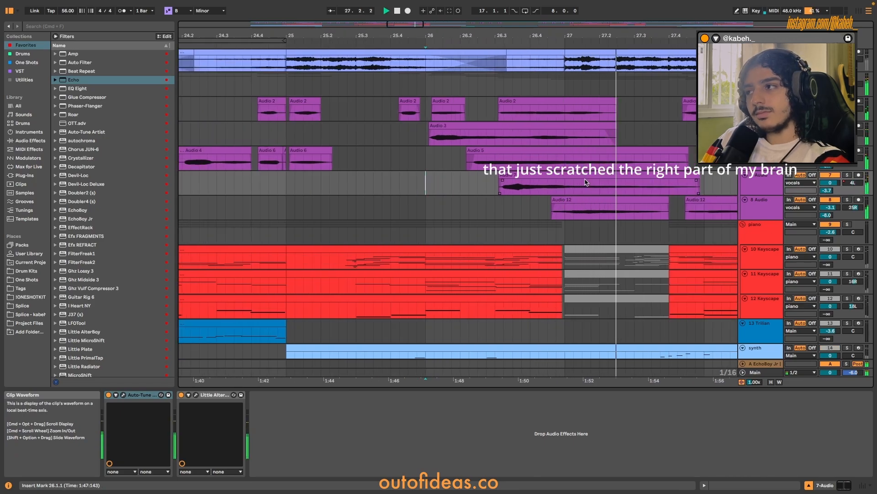
scroll(586, 182, "down", 2)
scroll(585, 179, "down", 1)
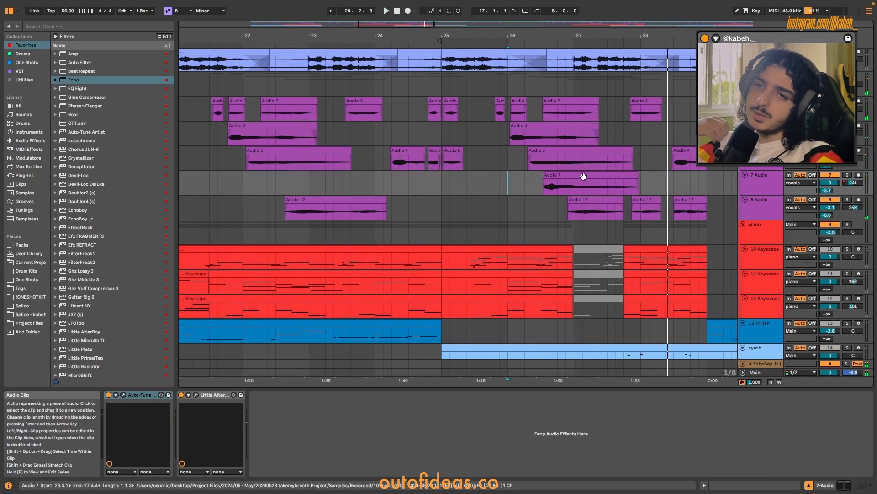
scroll(580, 174, "down", 3)
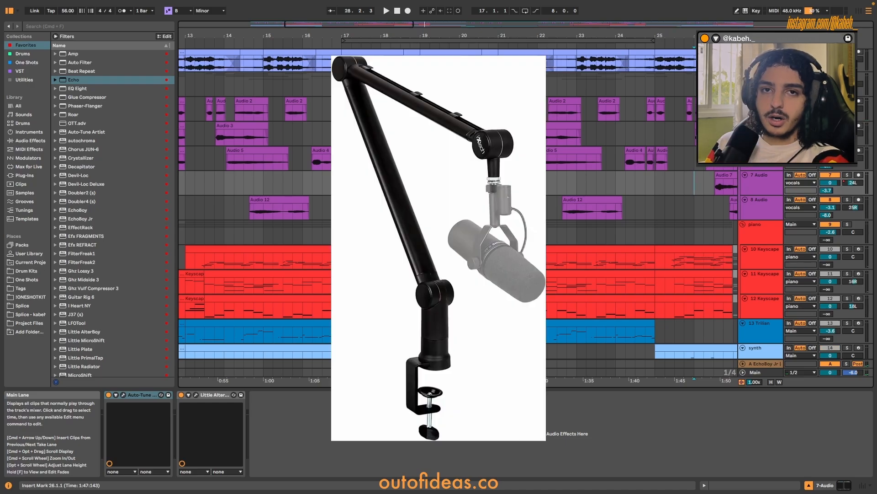
scroll(582, 158, "left", 5)
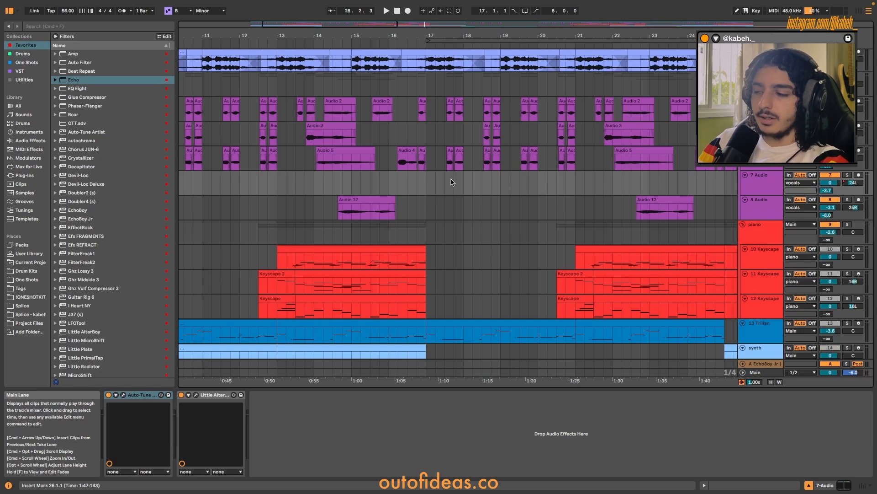
scroll(451, 183, "left", 5)
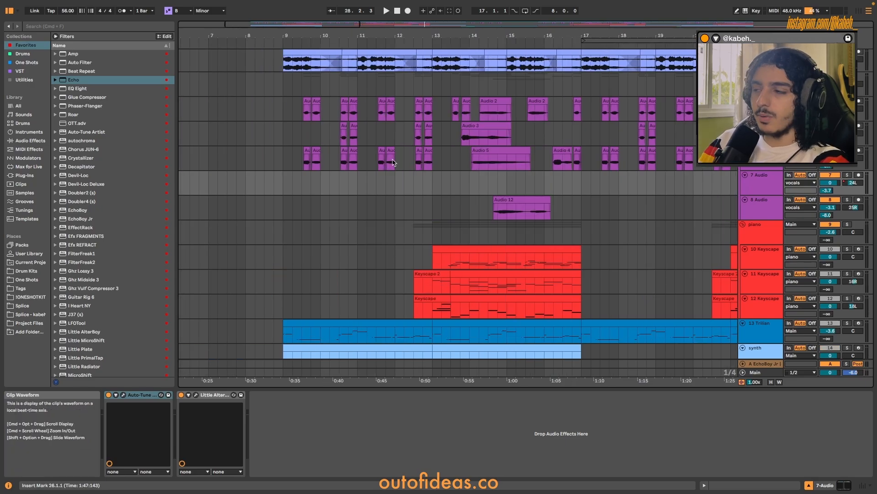
scroll(320, 93, "up", 3)
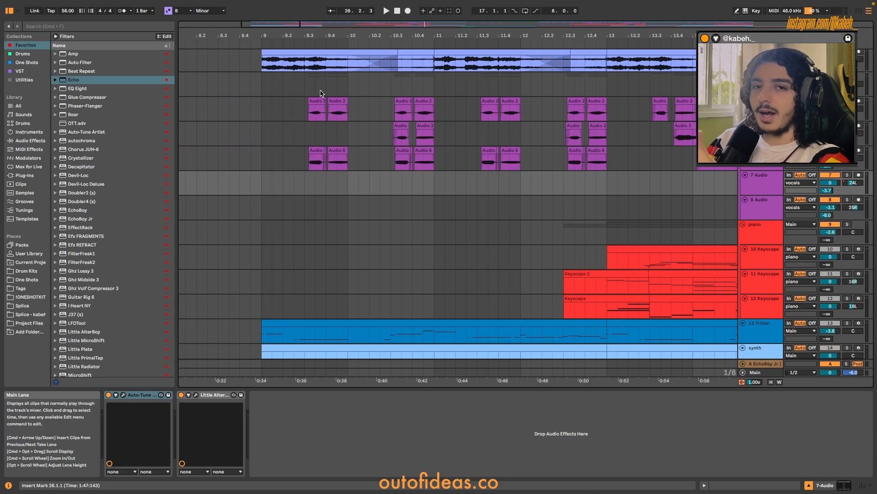
scroll(436, 168, "right", 2)
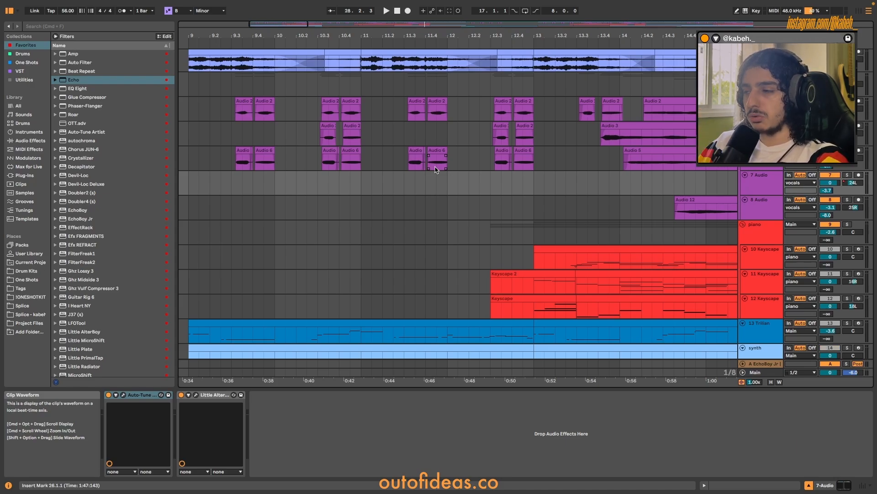
scroll(432, 170, "right", 3)
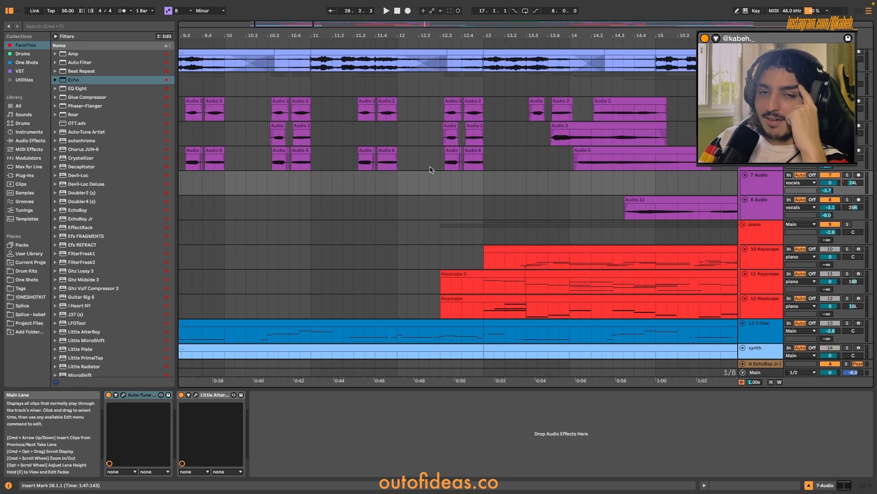
Solo the piano group and check the instrument on each of its three Keyscape tracks.
scroll(433, 171, "right", 3)
left_click(425, 235)
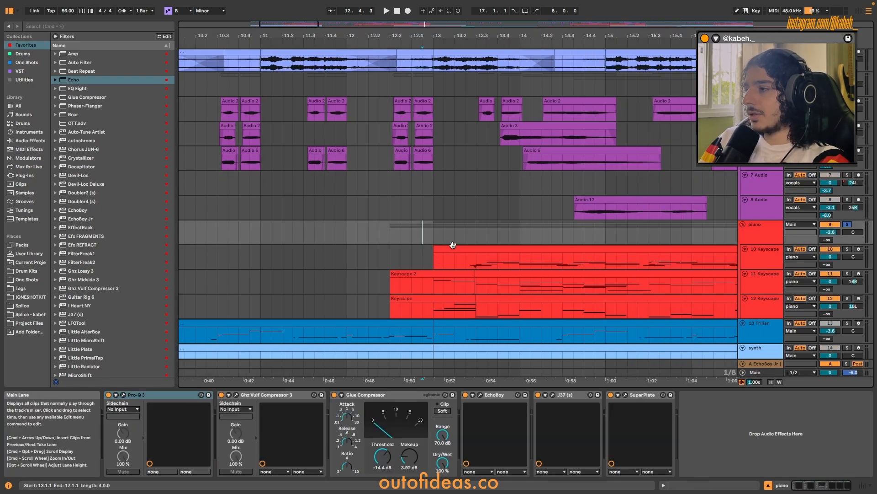
key("s")
scroll(452, 242, "right", 3)
left_click(756, 261)
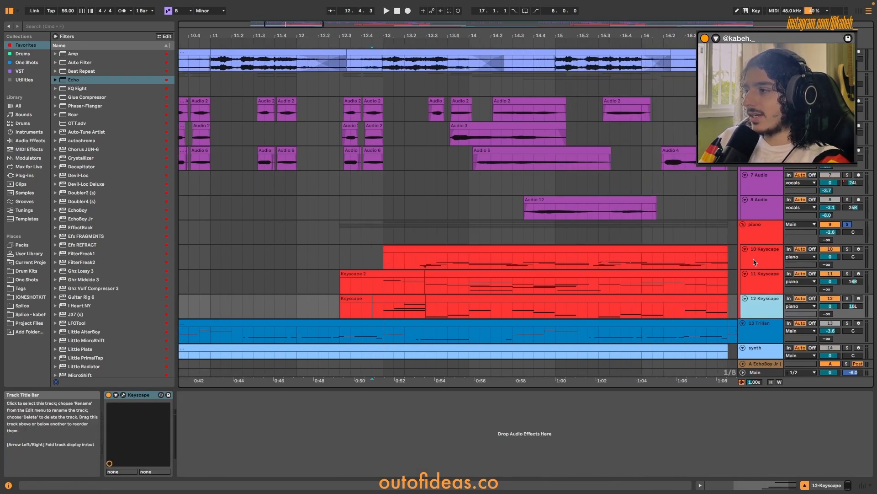
left_click(750, 282)
left_click(748, 312)
left_click(751, 261)
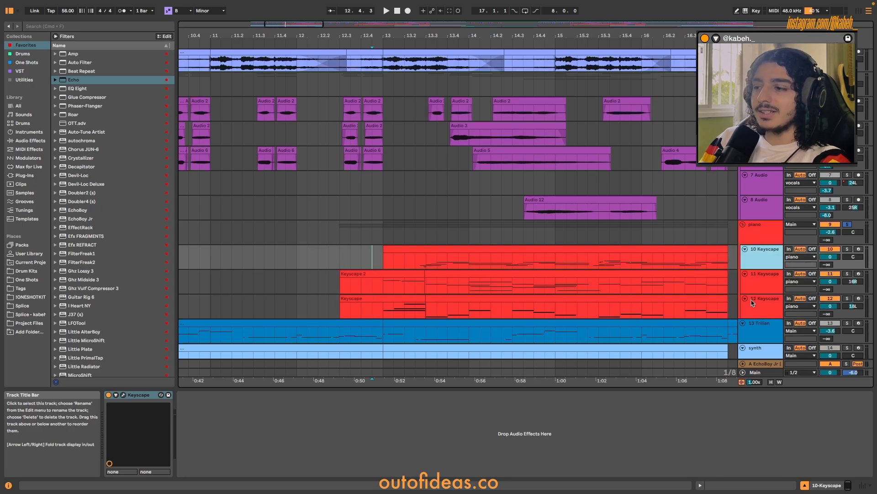
Examine the notes of all three Keyscape tracks up to bar 17 together in an enlarged note editor.
double_click(711, 299)
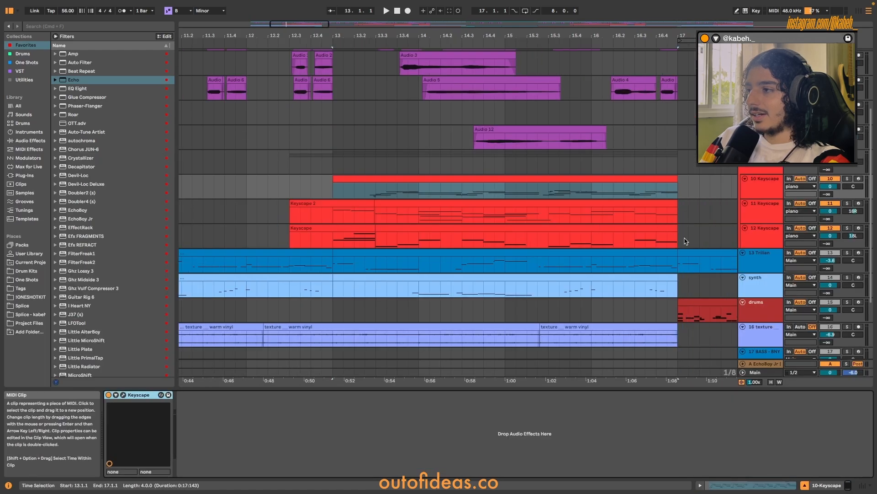
left_click_drag(677, 237, 282, 177)
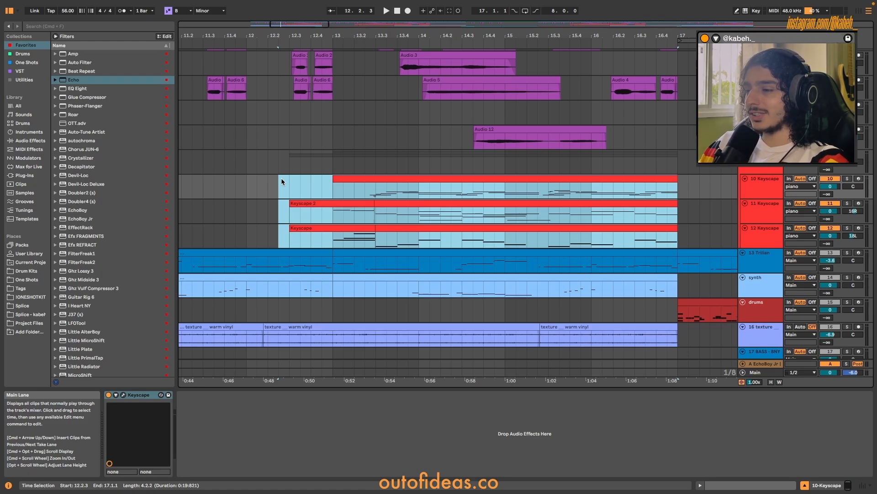
double_click(281, 180)
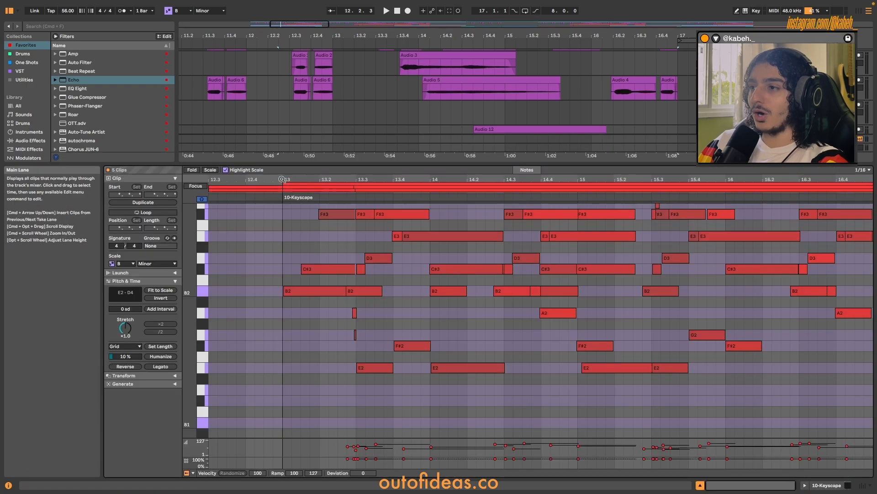
left_click_drag(587, 165, 589, 92)
scroll(588, 234, "up", 2)
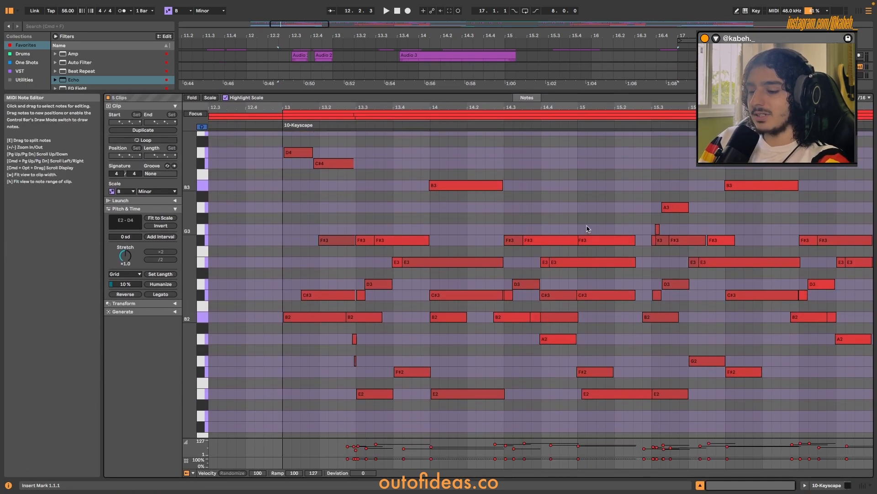
scroll(587, 229, "down", 1)
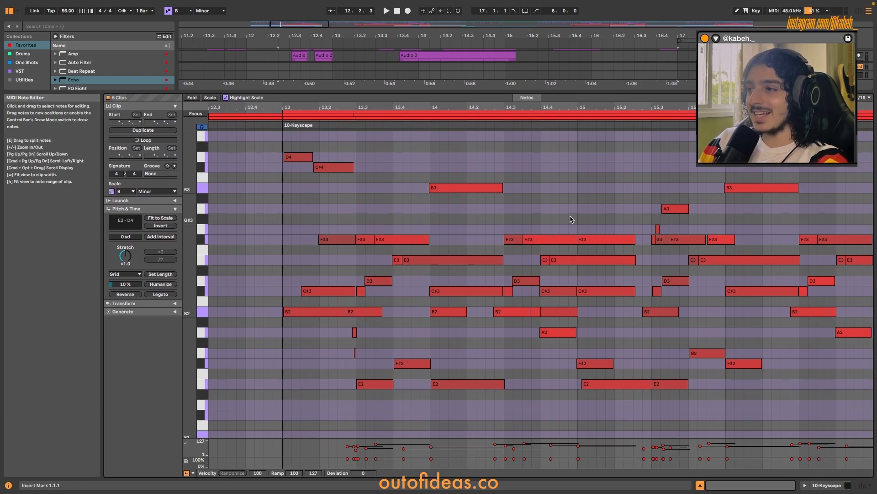
key("shift+Tab")
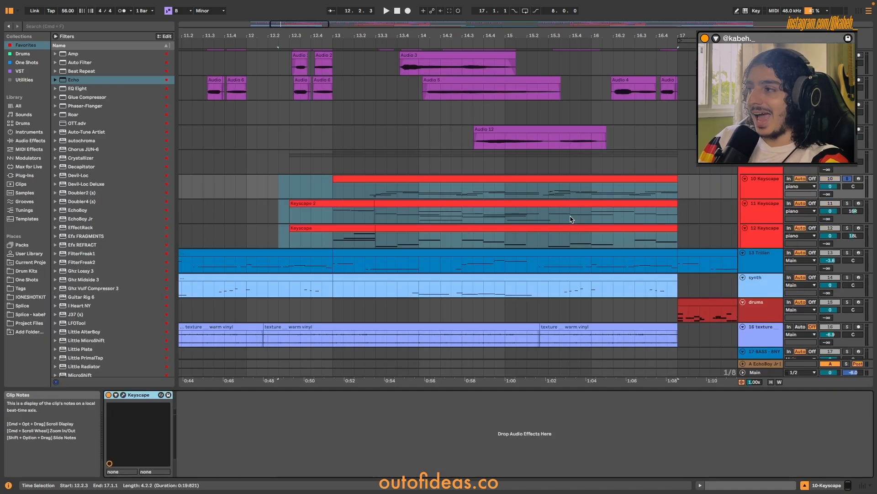
Play the piano group from 12.4.3 while following the combined Keyscape notes.
left_click(767, 167)
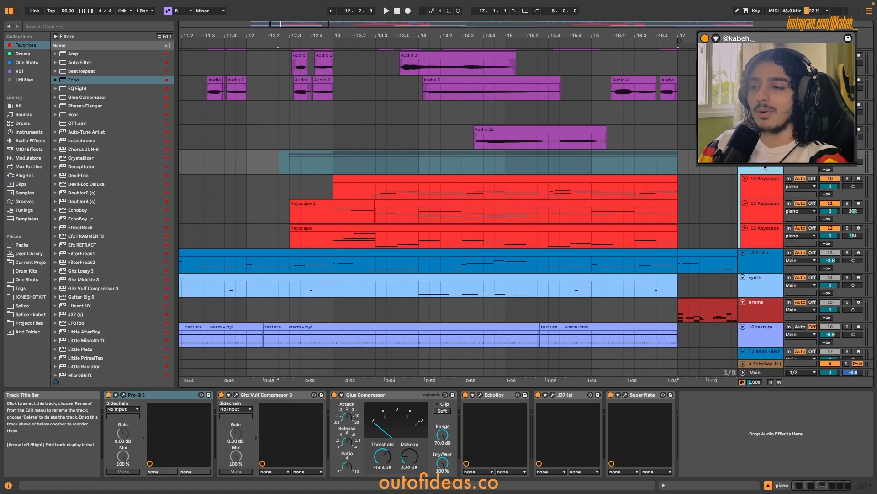
left_click_drag(678, 163, 343, 226)
key("space")
key("shift+Tab")
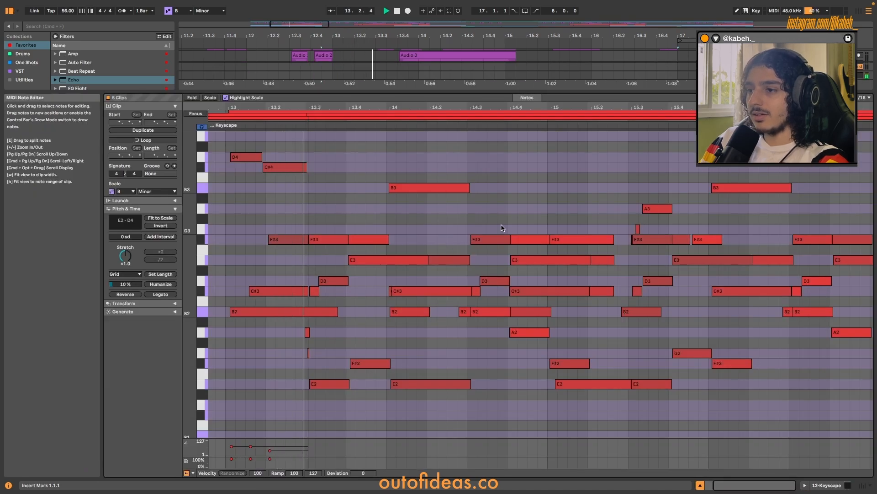
left_click(515, 213)
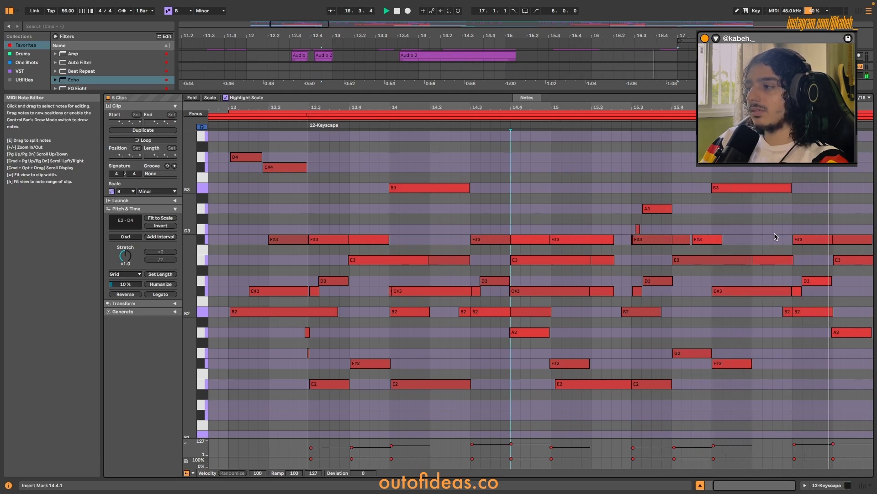
key("shift+Tab")
key("space")
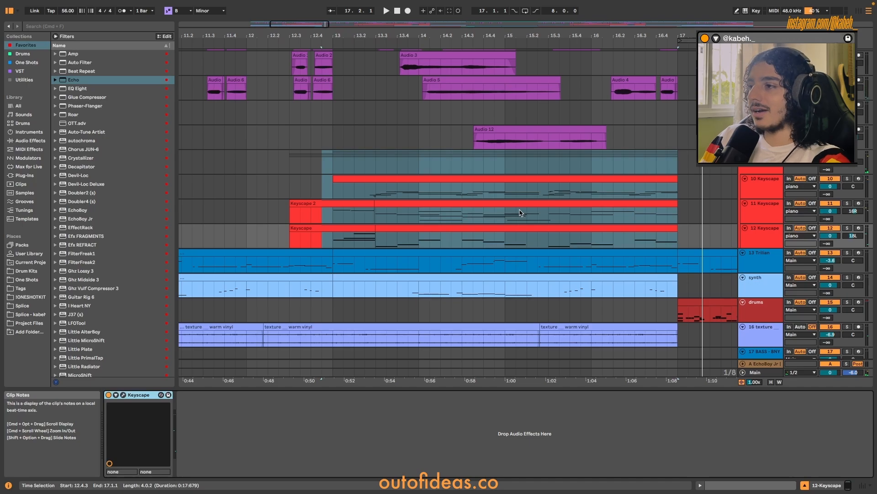
Open the 10 Keyscape clip's notes and select the short G2 and A2 grace notes, then the short F#3 near 3.3.
double_click(568, 178)
scroll(513, 273, "down", 2)
scroll(292, 356, "up", 4)
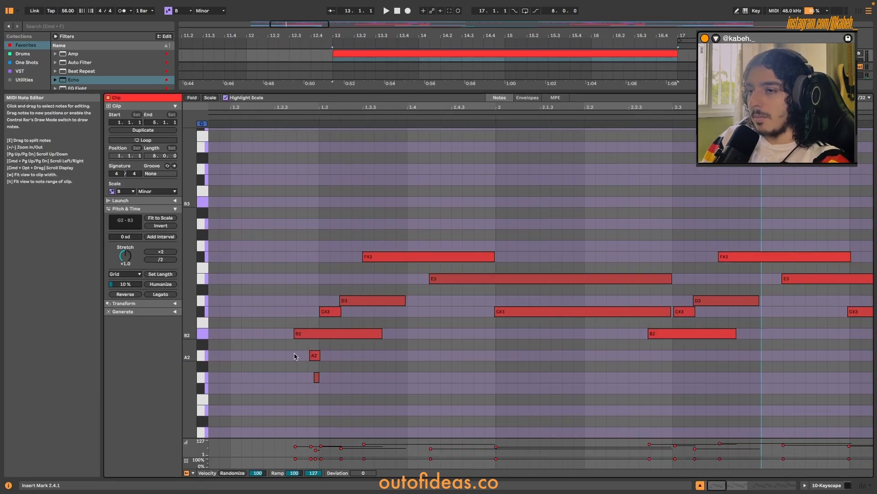
left_click_drag(287, 351, 340, 417)
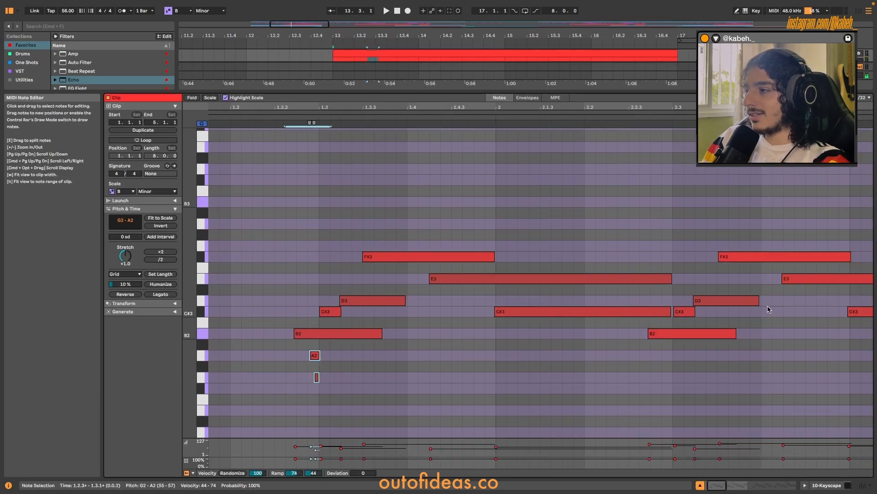
scroll(732, 293, "right", 5)
left_click_drag(682, 274, 693, 256)
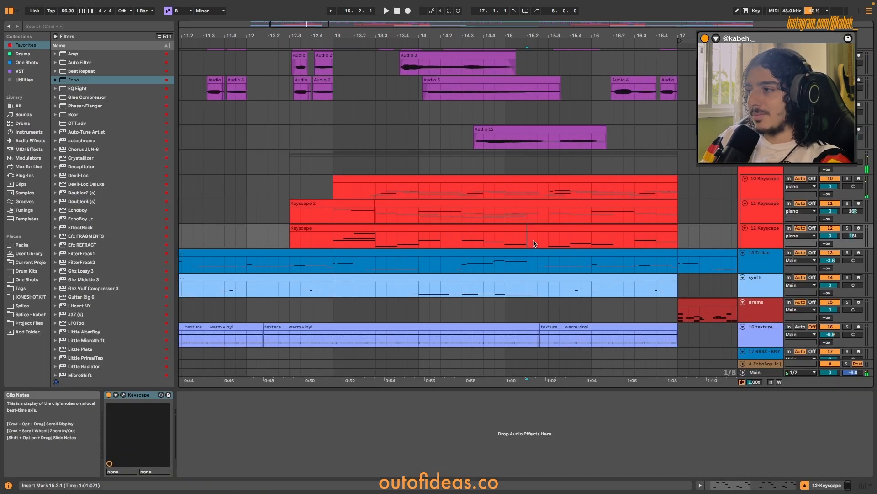
Play the piano group soloed together with the Trilian bass from 12.4.1.
scroll(534, 243, "down", 3)
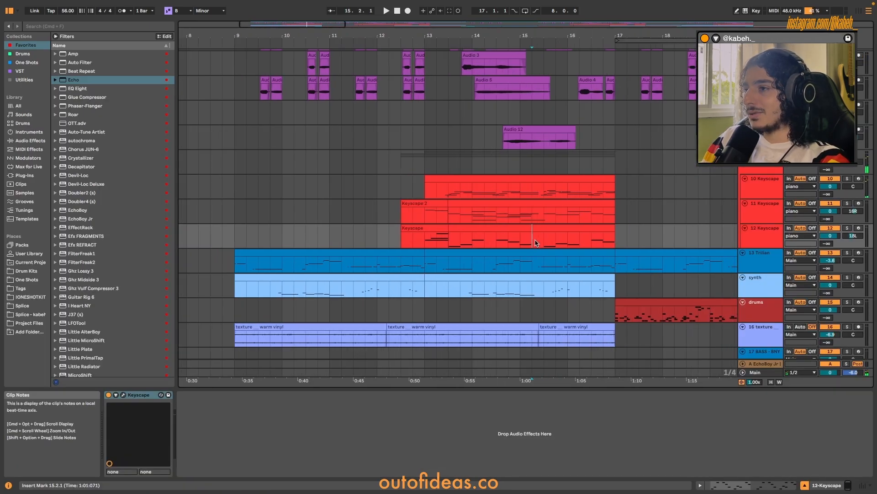
left_click(847, 154)
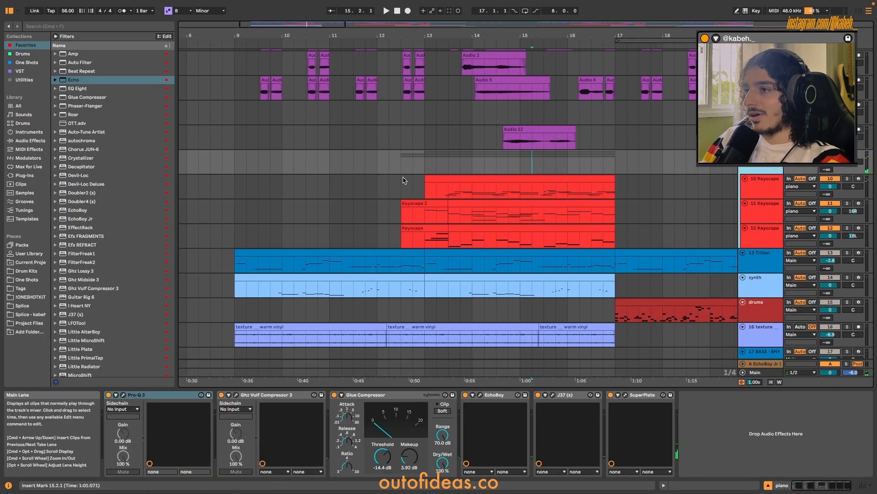
left_click(414, 163)
left_click(848, 252, "super")
key("space")
scroll(525, 204, "up", 4)
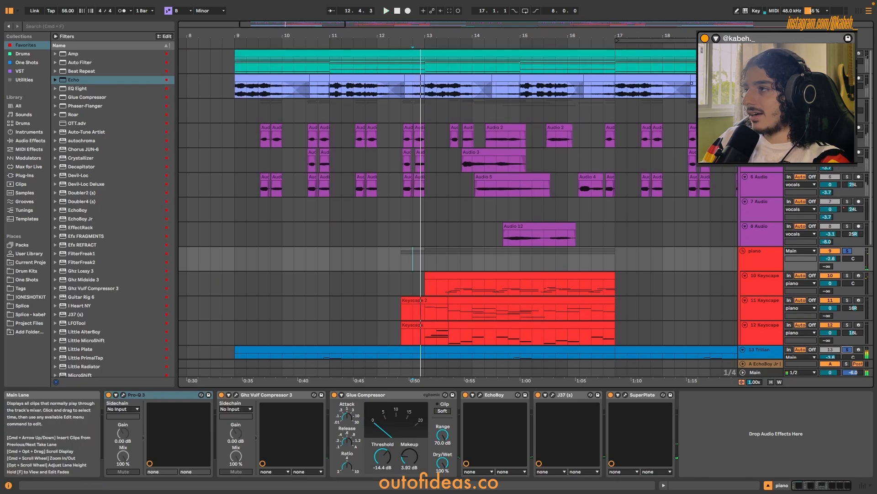
key("space")
scroll(489, 224, "down", 2)
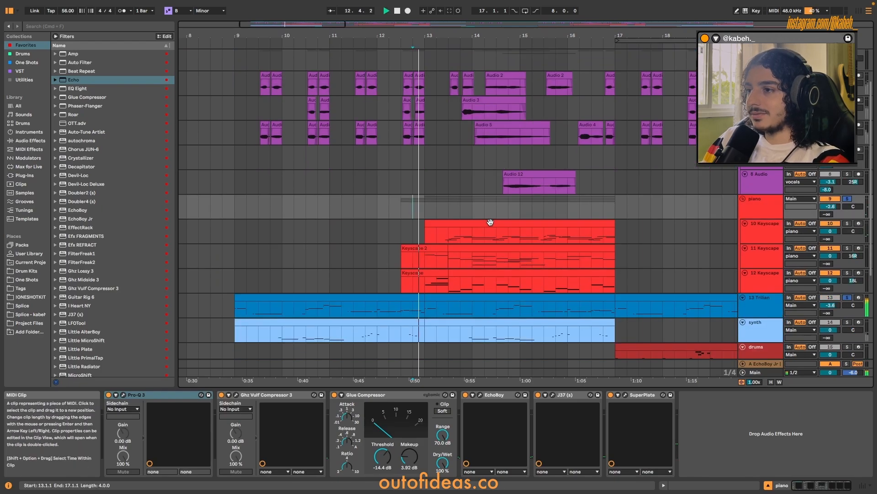
scroll(540, 235, "up", 4)
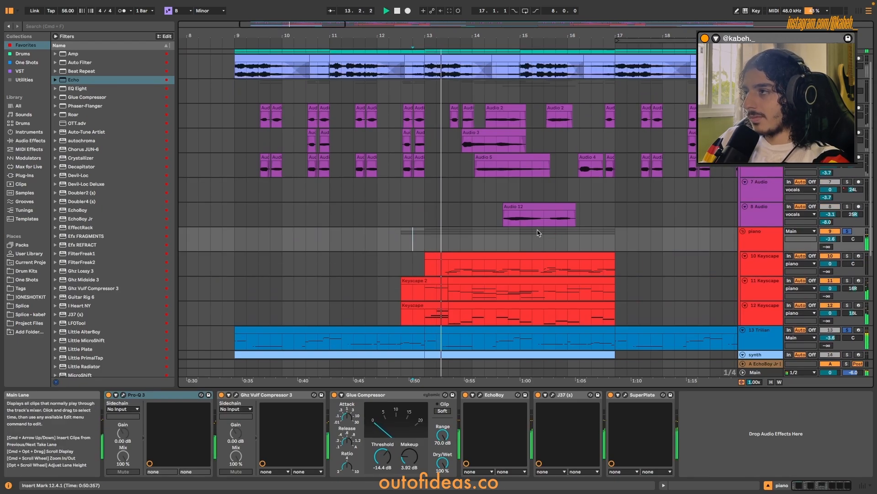
scroll(571, 243, "down", 5)
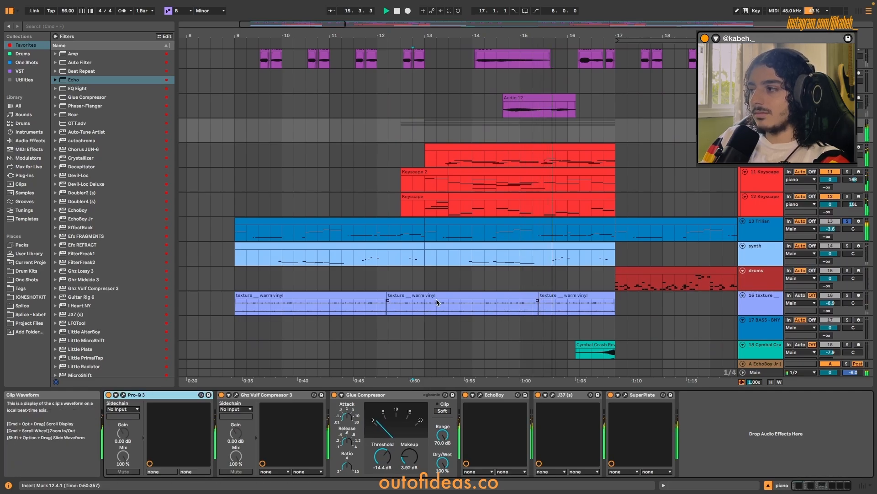
Review the piano group's effects: Pro-Q 3, Ghz Vulf Compressor 3, Glue Compressor, EchoBoy, J37 and SuperPlate.
left_click(123, 394)
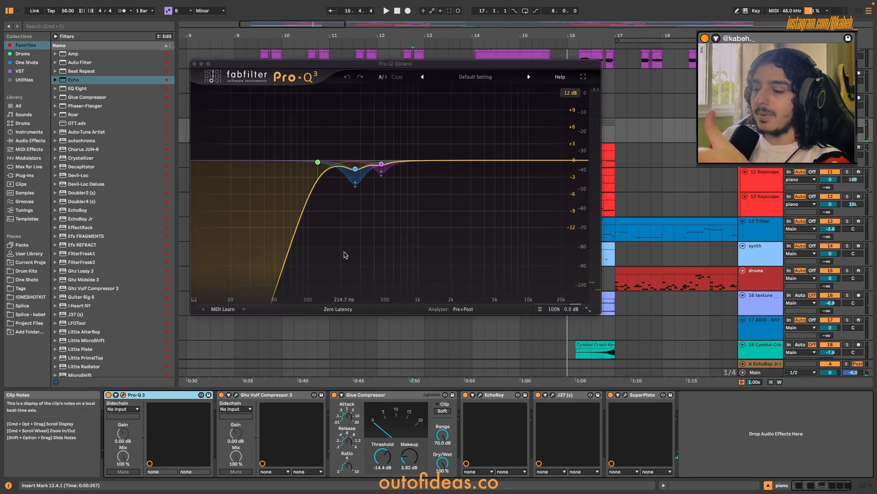
left_click(235, 394)
left_click(374, 396)
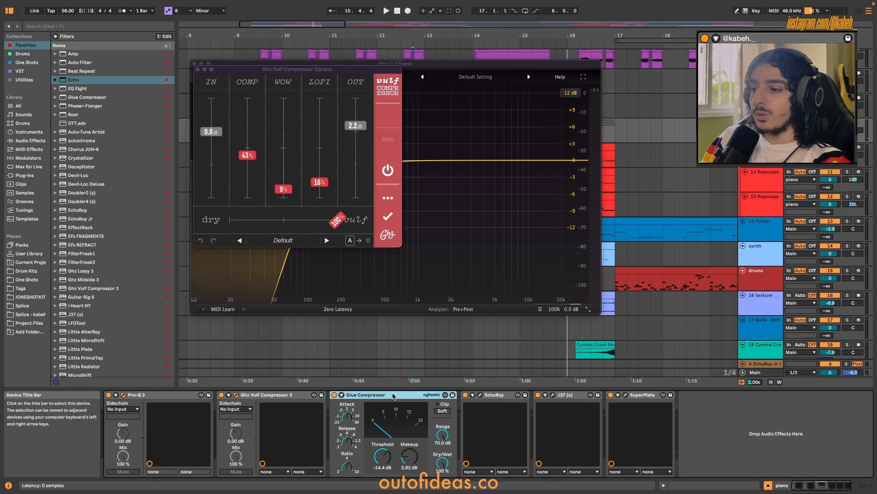
left_click(480, 395)
left_click(553, 394)
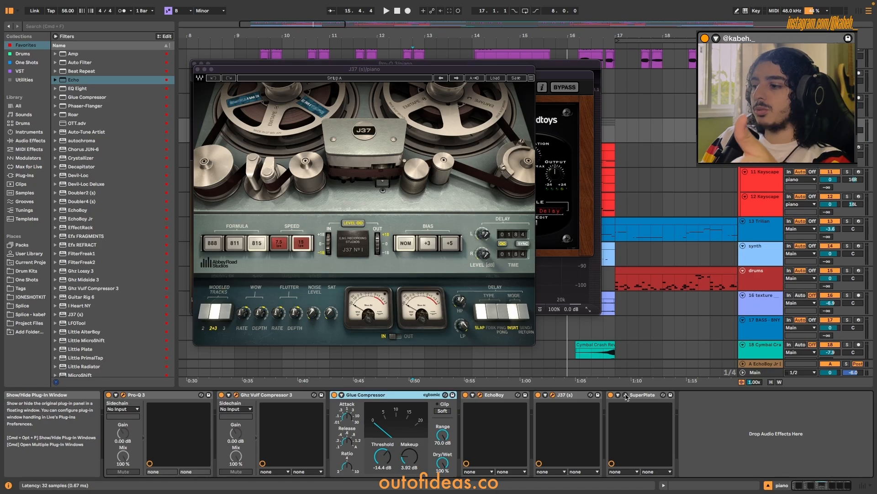
left_click(626, 395)
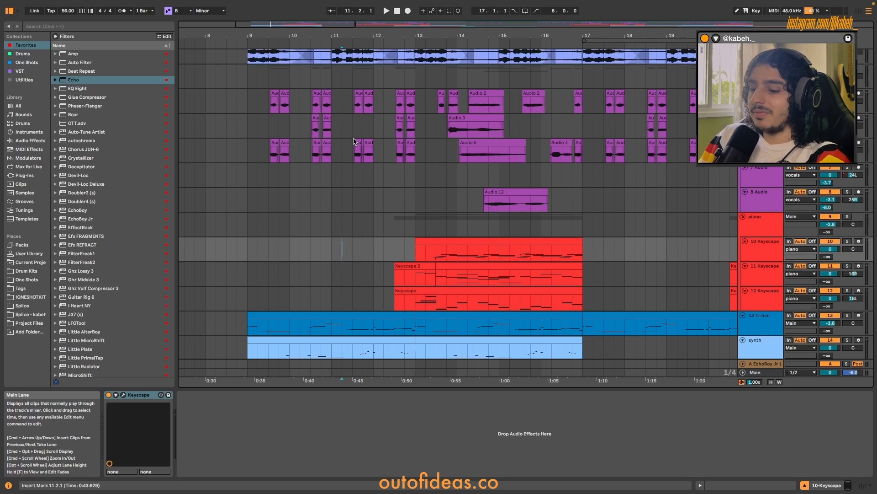
Show the take lanes of the 4 Audio and 5 Audio vocal tracks.
left_click_drag(413, 75, 457, 203)
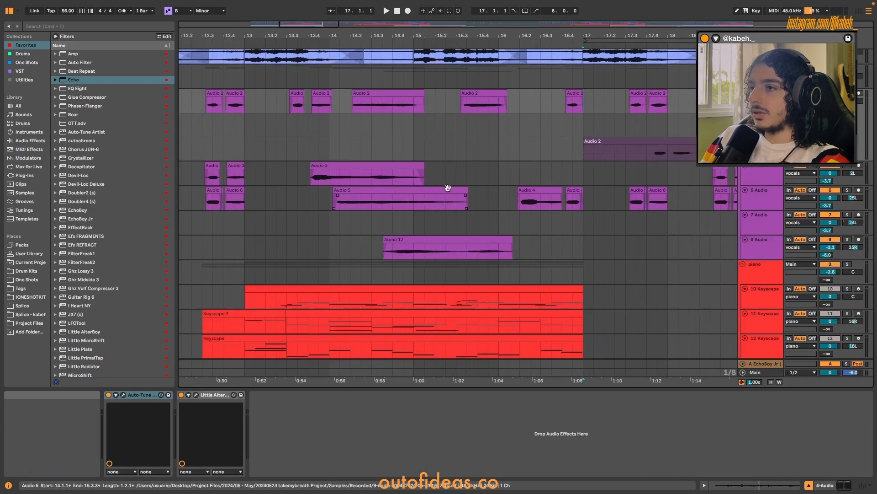
scroll(452, 189, "down", 5)
right_click(752, 176)
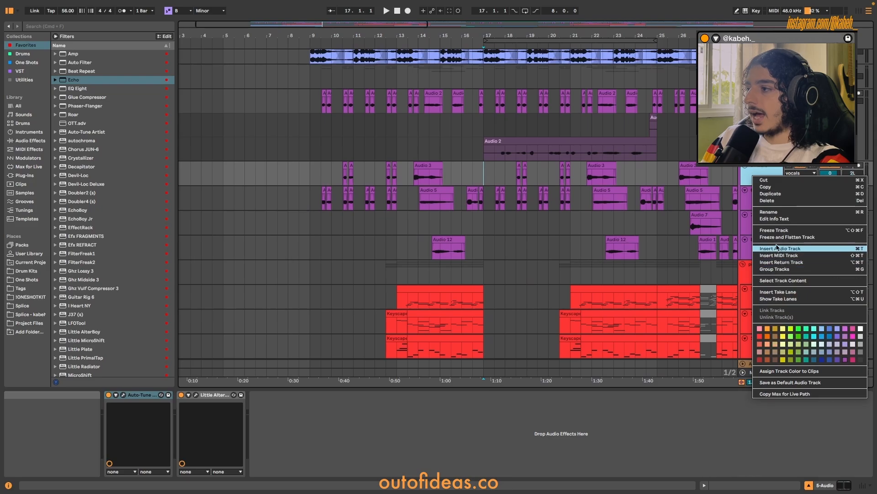
left_click(778, 299)
scroll(670, 222, "right", 5)
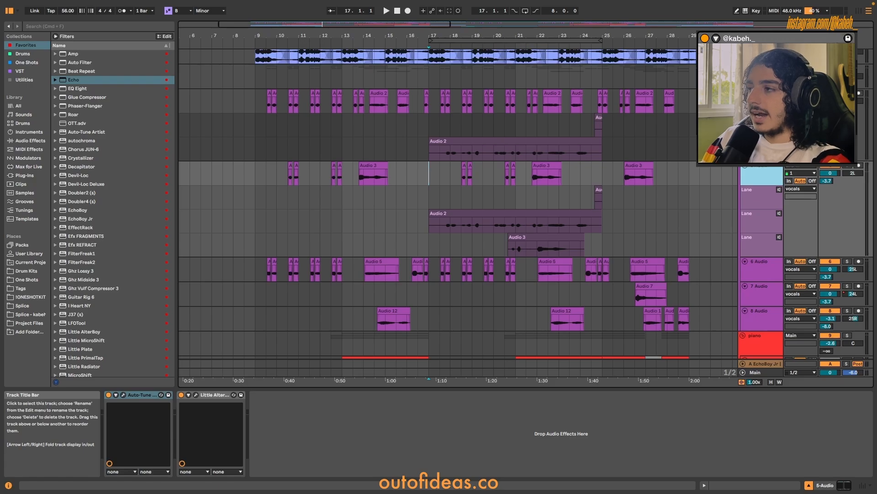
Check the Auto-Tune Artist settings on the 5 Audio vocal track, then hide that track's take lanes.
left_click(214, 394)
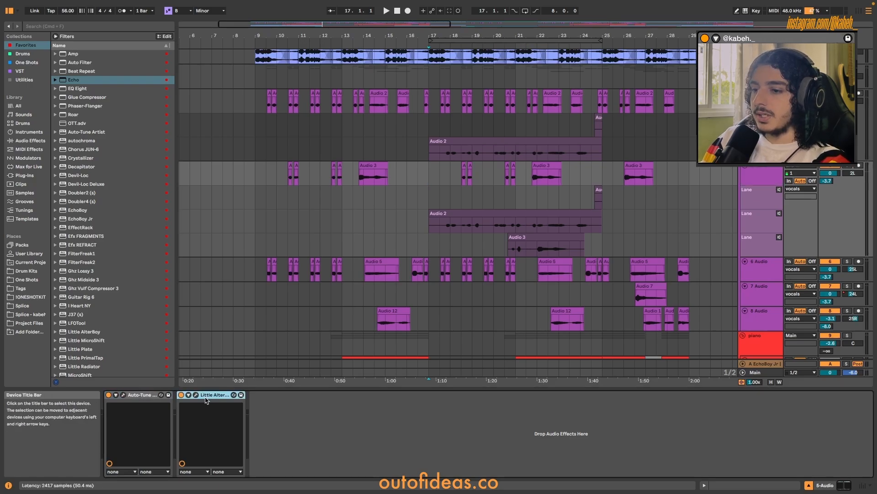
left_click(123, 395)
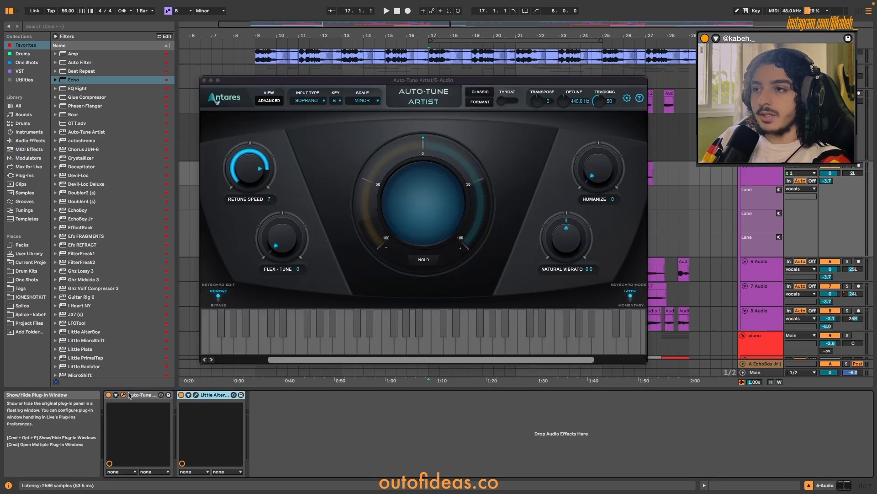
left_click(203, 80)
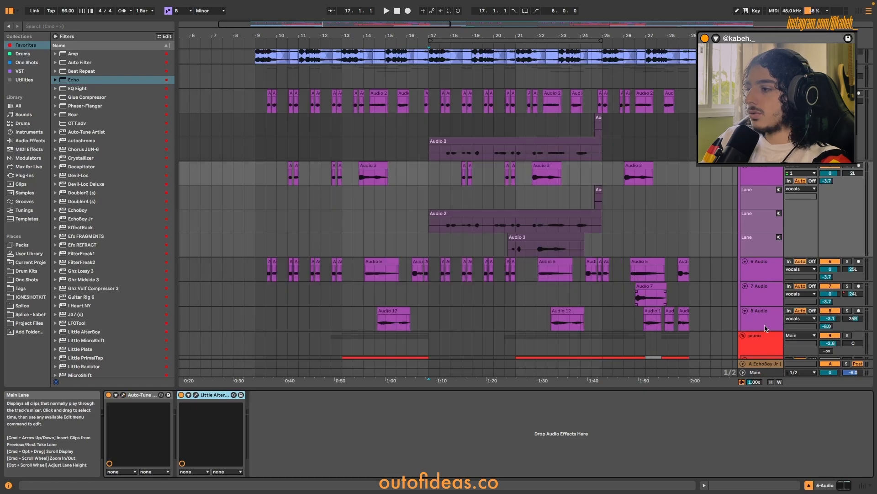
right_click(764, 175)
left_click(695, 297)
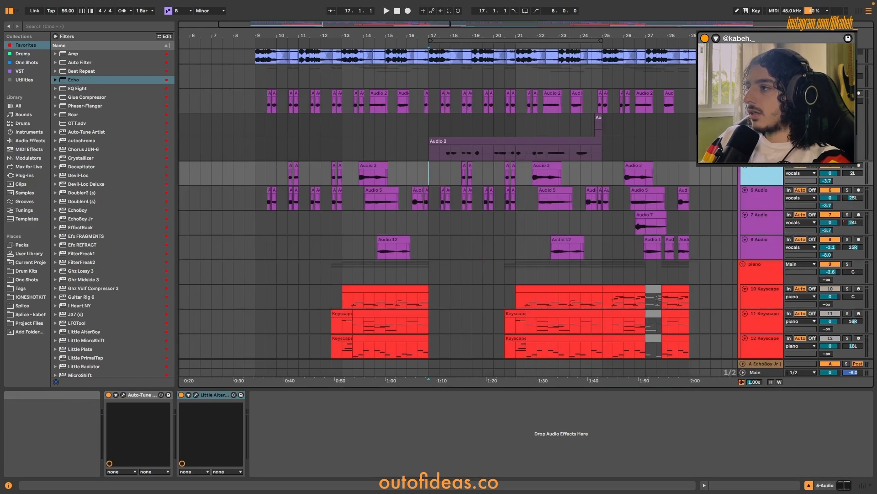
Look over the EchoBoy Jr and ValhallaVintageVerb effects on return track A, along with the vocal clip arrangement.
left_click(139, 395)
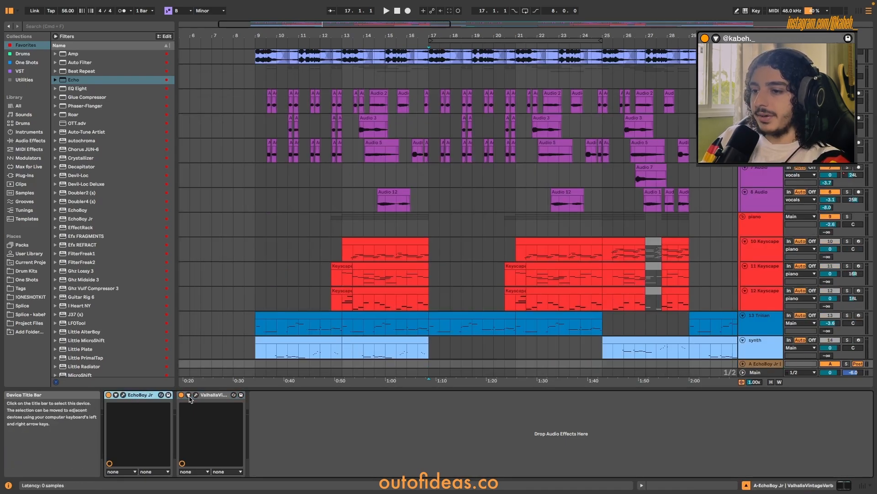
left_click(206, 396)
scroll(794, 170, "up", 1)
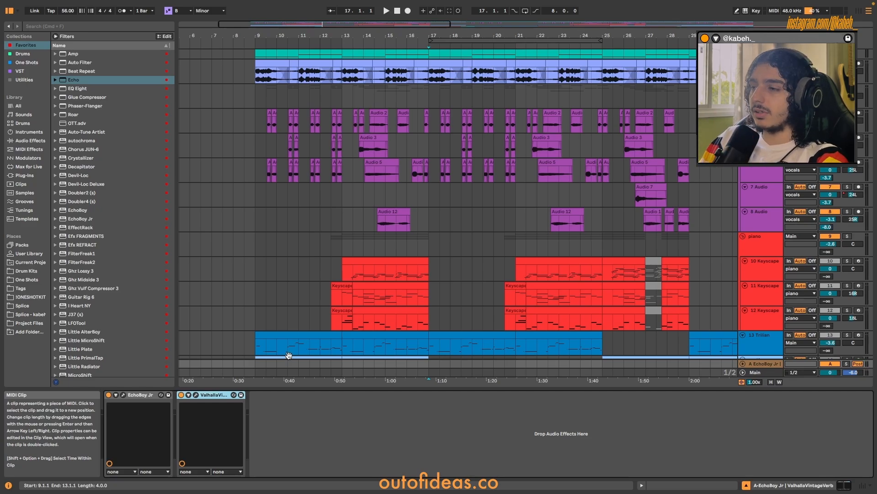
scroll(445, 213, "up", 5)
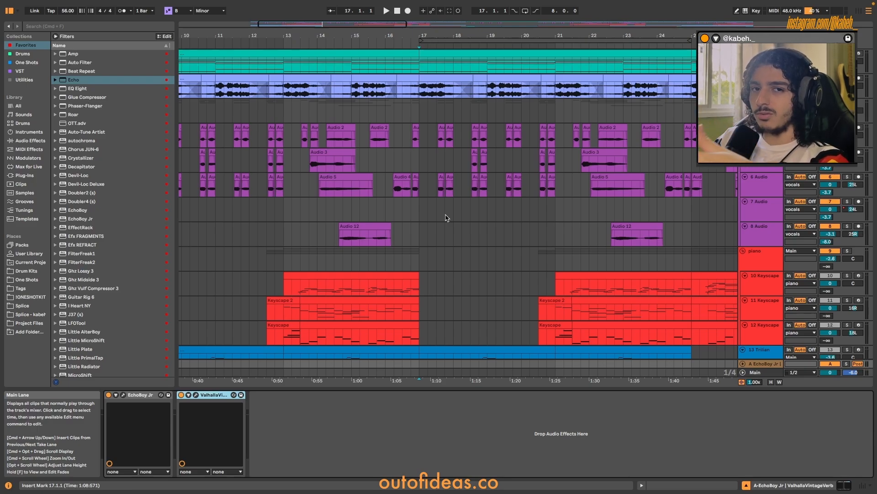
scroll(447, 217, "right", 5)
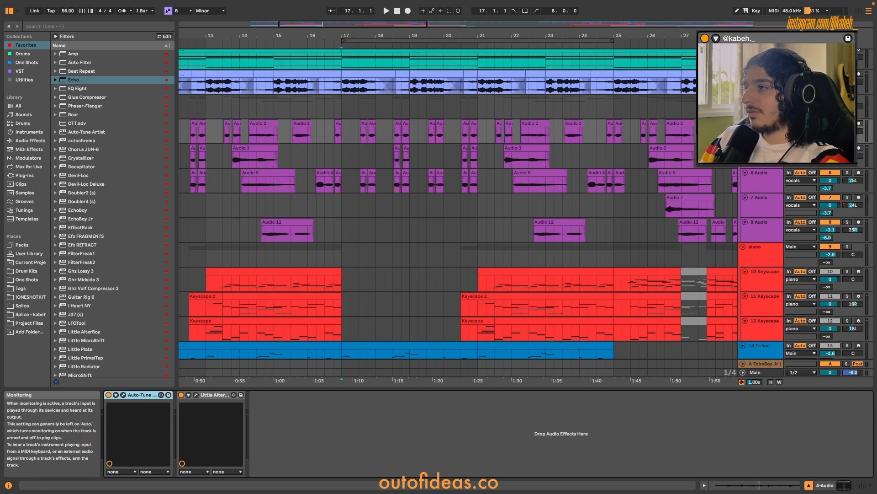
Switch 4 Audio's monitoring to In, then compare the Little AlterBoy formant settings across vocal tracks 4 to 8.
left_click(789, 123)
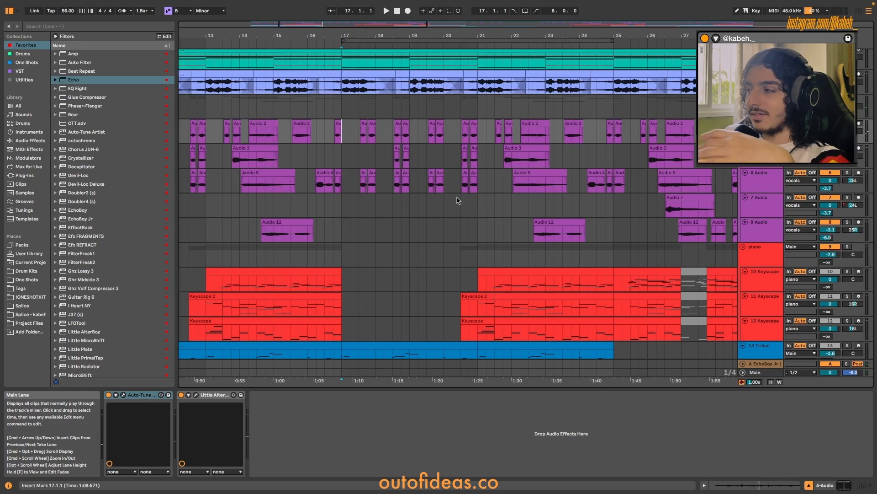
left_click(214, 396)
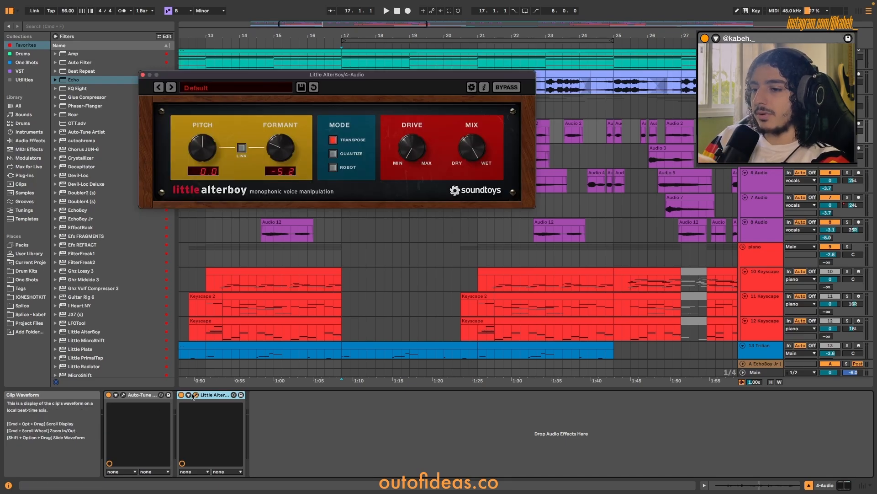
left_click(760, 148)
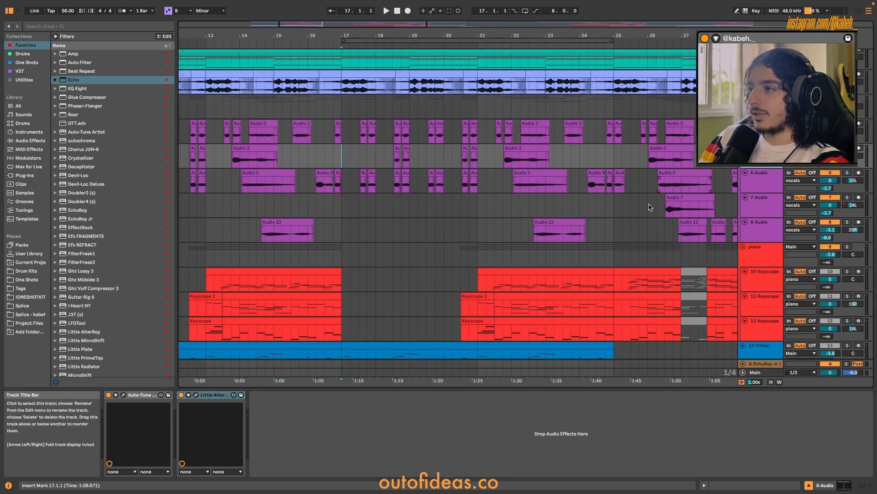
left_click(196, 395)
left_click(761, 174)
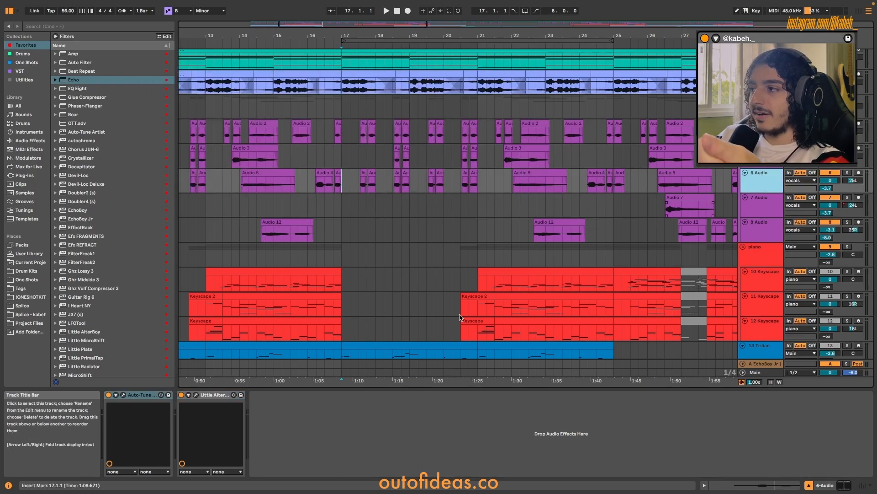
left_click(196, 395)
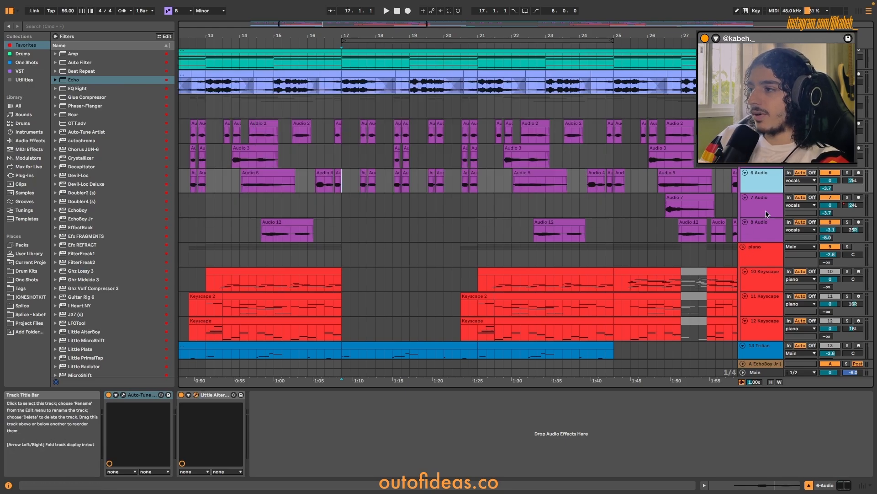
left_click(760, 200)
left_click(196, 395)
left_click(760, 224)
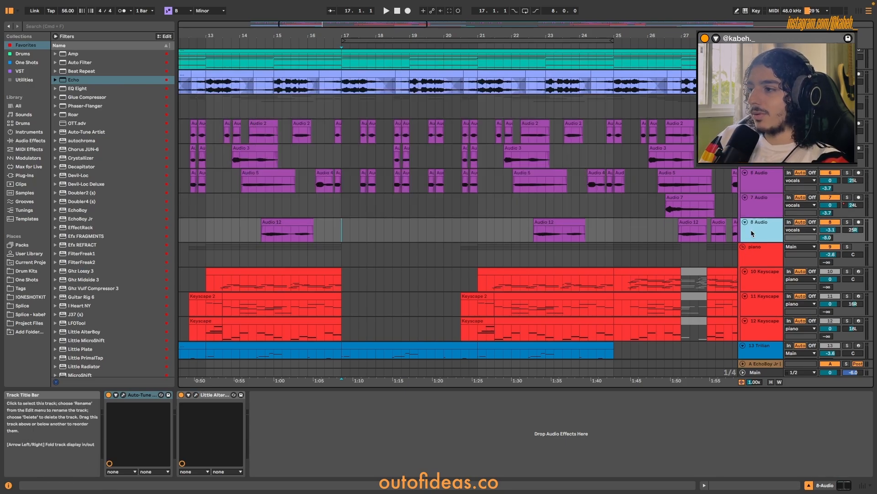
left_click(196, 394)
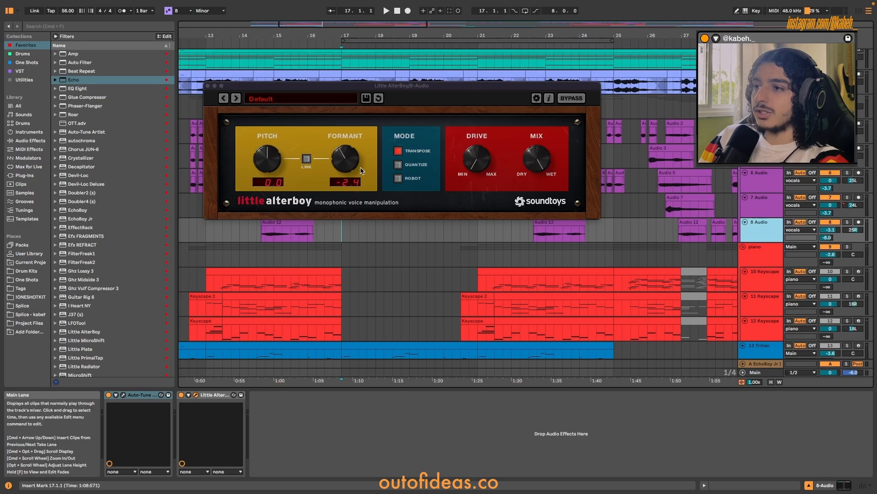
left_click(208, 86)
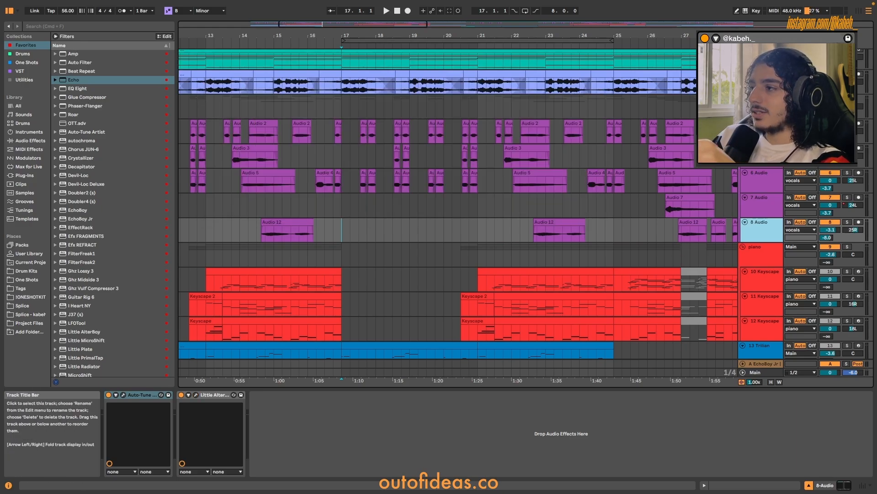
Demonstrate the formant shift by monitoring live input through 6 Audio, set it back to Off, and monitor through 4 Audio.
left_click(761, 125)
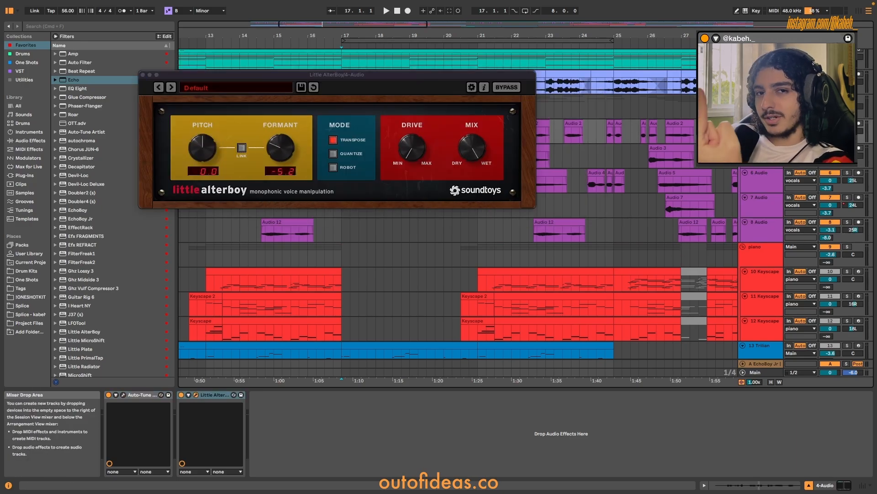
left_click(761, 196)
left_click(759, 180)
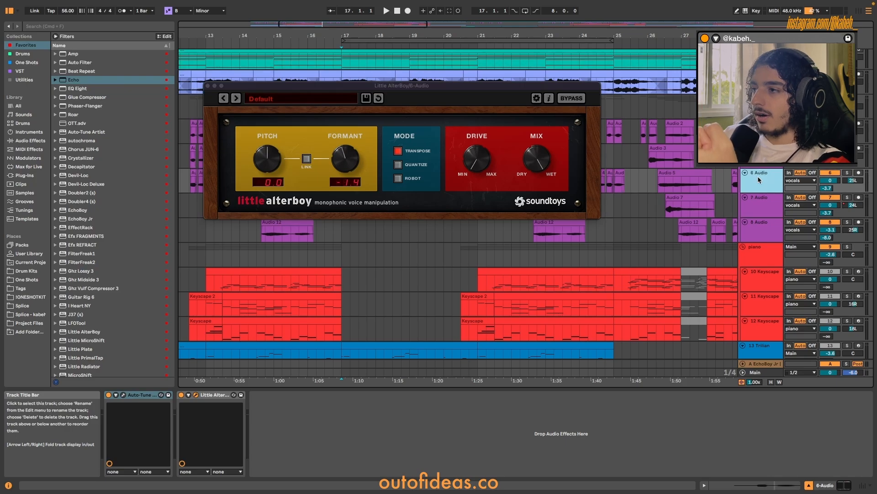
left_click(789, 173)
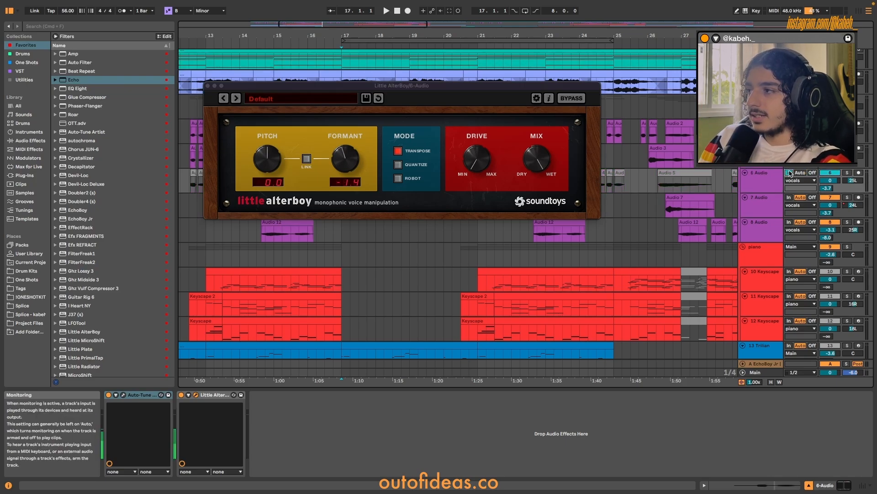
left_click(812, 173)
left_click(762, 179)
left_click(762, 131)
left_click(790, 124)
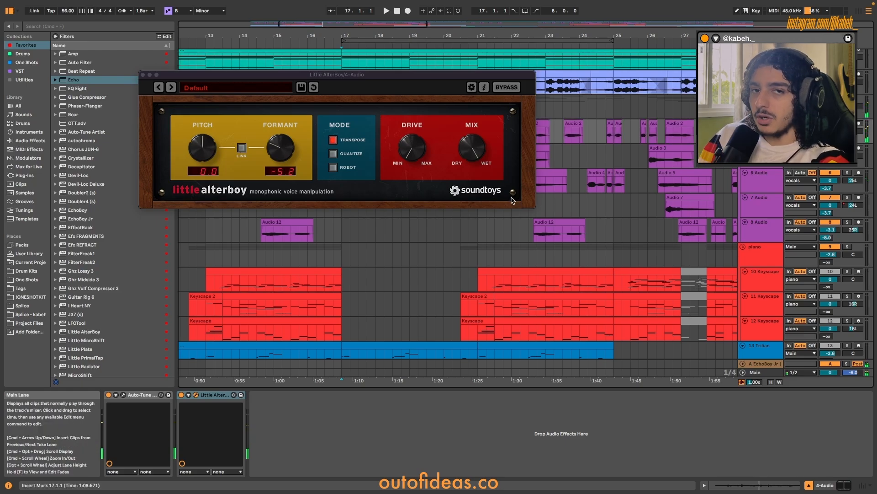
Monitor the live voice through the 8 Audio track, then set that track's monitoring to Off.
left_click(759, 229)
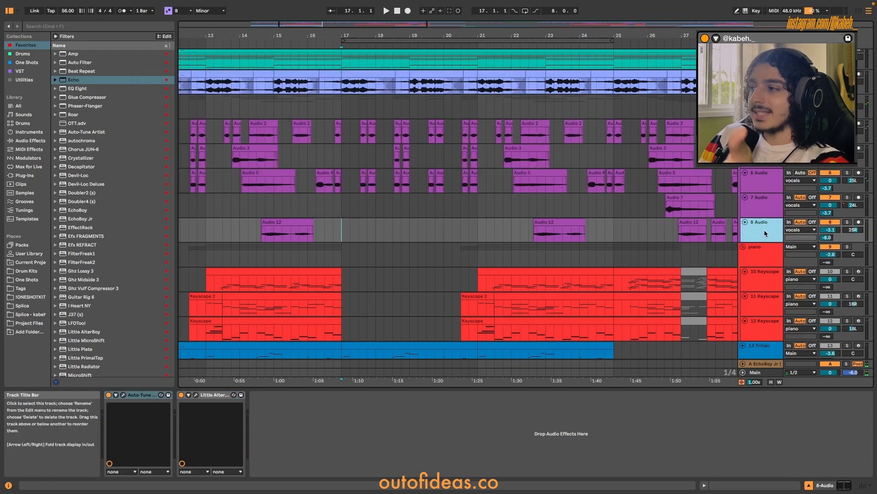
left_click(789, 222)
left_click(812, 223)
left_click(754, 233)
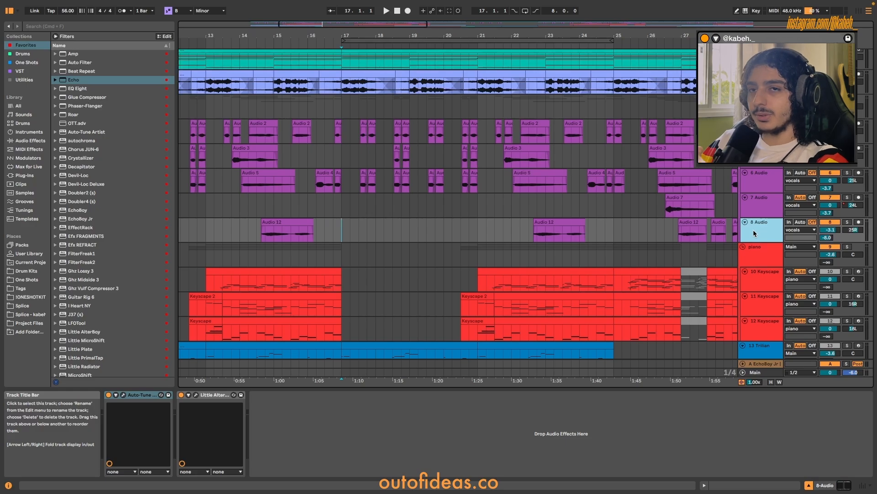
Show the take lanes of the 4 Audio vocal track and close its Little AlterBoy window.
scroll(658, 197, "down", 5)
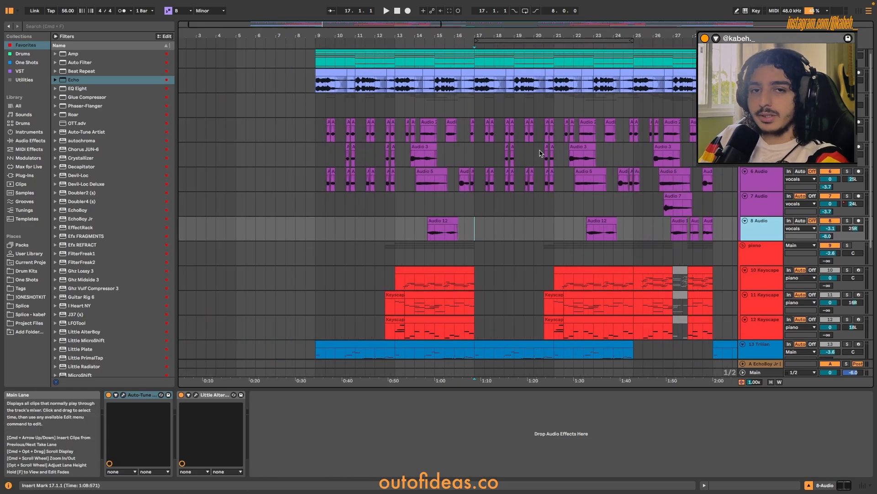
scroll(555, 153, "up", 5)
scroll(557, 154, "down", 3)
right_click(771, 132)
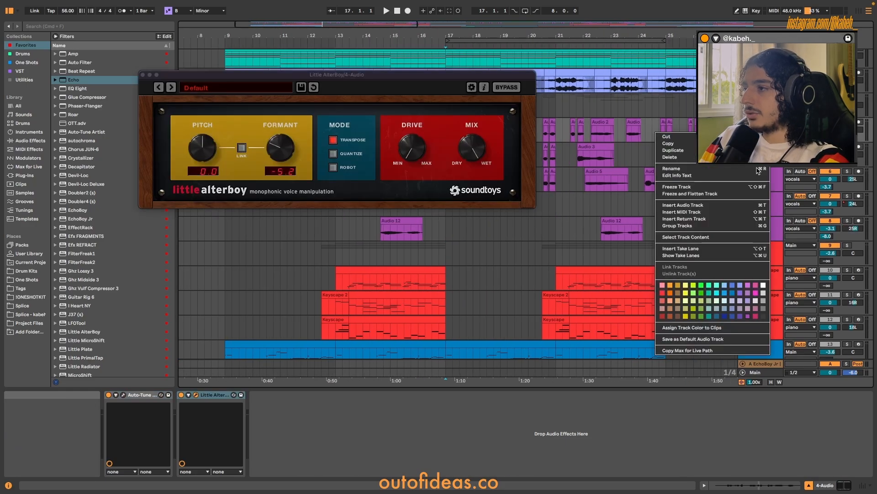
left_click(708, 256)
left_click(143, 75)
scroll(454, 155, "right", 3)
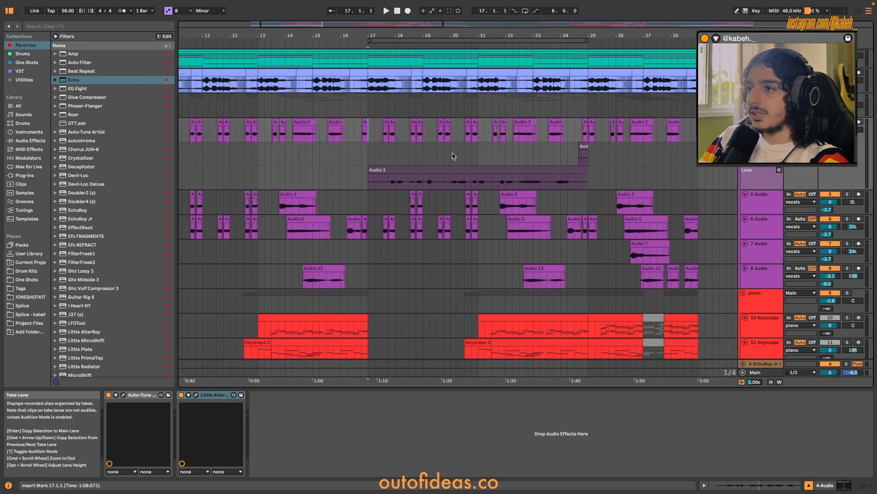
Close 7 Audio's Little AlterBoy window and highlight all of that track's takes between bars 17 and 25.
scroll(455, 156, "down", 3)
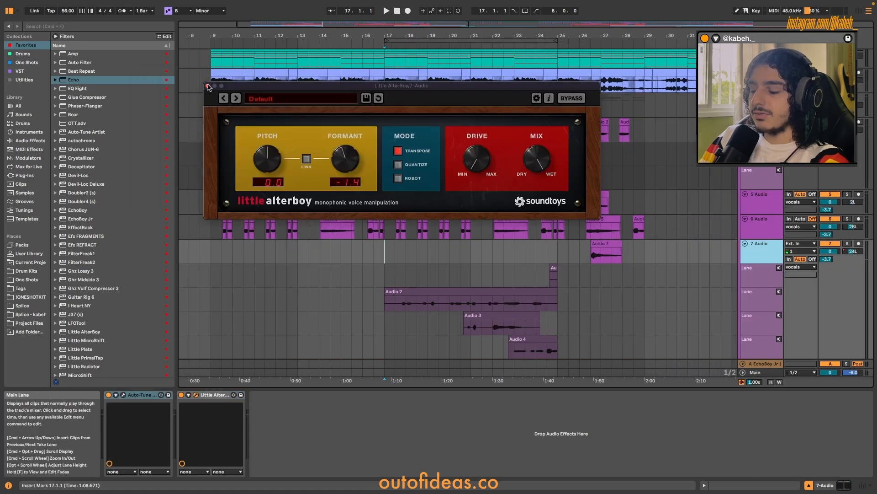
left_click(208, 86)
scroll(457, 206, "down", 5)
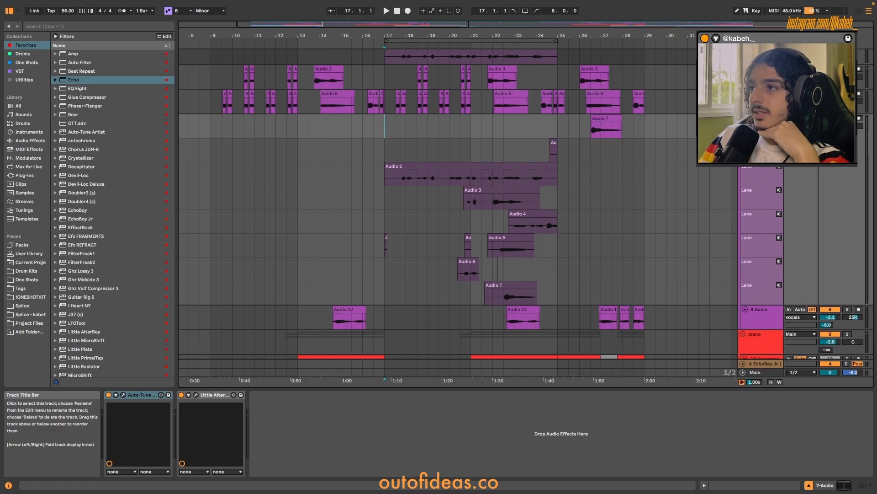
scroll(559, 185, "up", 5)
left_click_drag(565, 153, 278, 293)
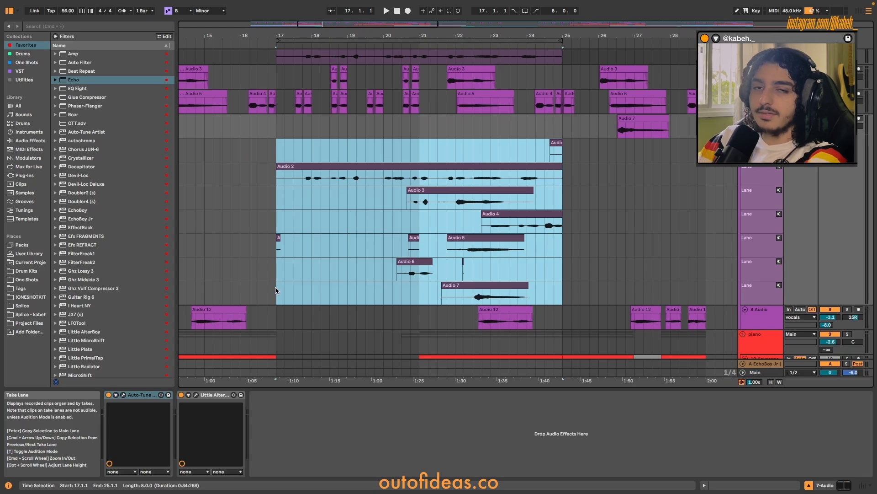
left_click(662, 217)
Play the Audio 7 clip in the 7 Audio track's main lane from 26.3.
scroll(633, 192, "right", 1)
left_click_drag(580, 131, 643, 131)
scroll(610, 130, "up", 1)
left_click(598, 119)
key("space")
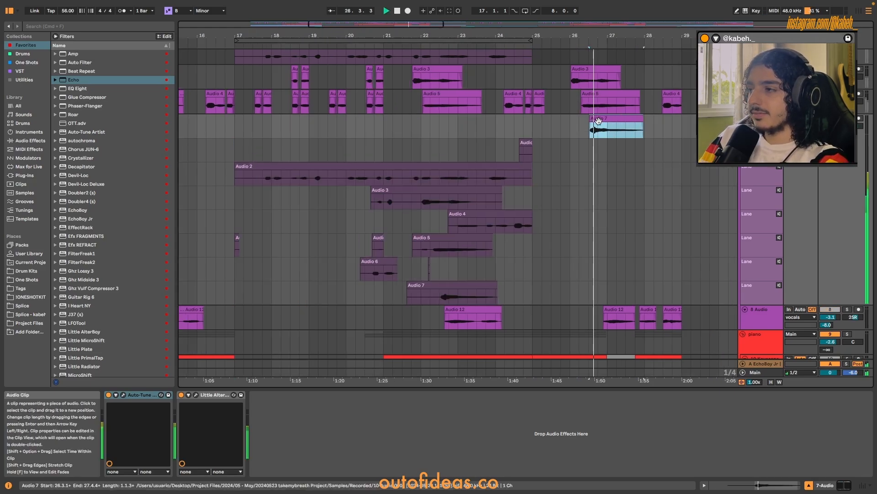
key("space")
Highlight the 7 Audio takes from bar 17 onward once more, then hide that track's take lanes.
left_click(236, 168)
left_click_drag(234, 158, 459, 267)
left_click(663, 221)
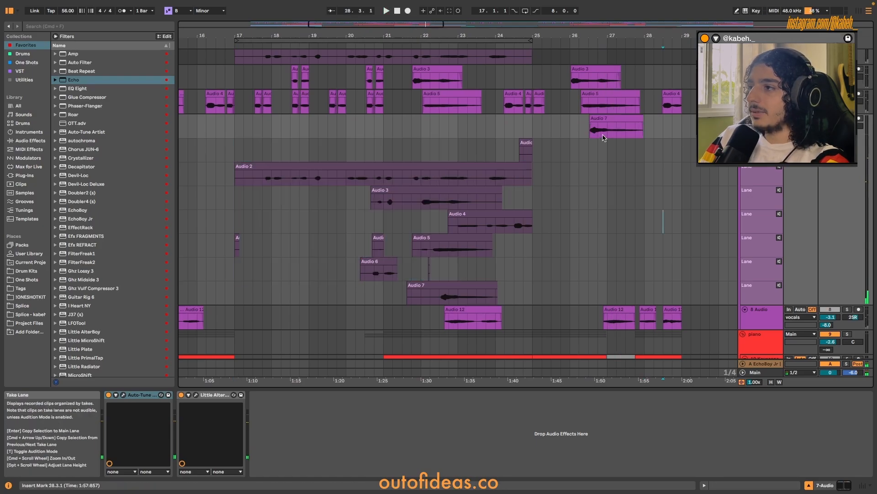
right_click(759, 130)
left_click(774, 253)
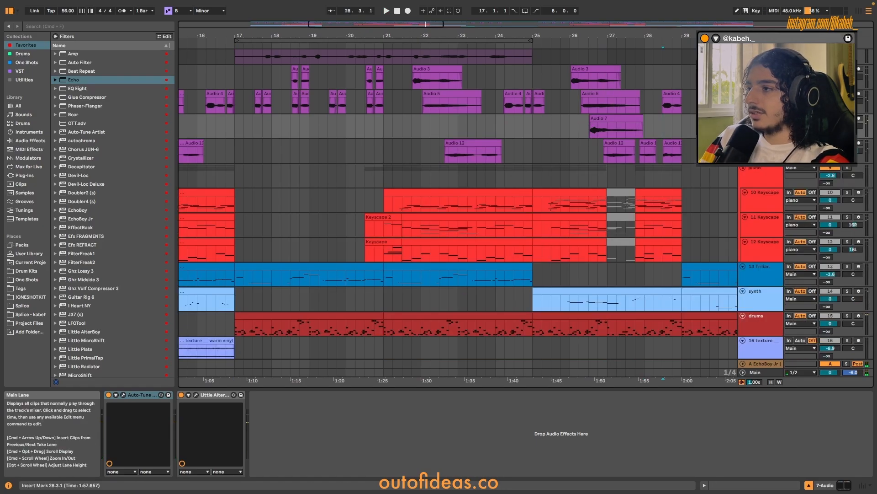
Show the take lanes of the 8 Audio vocal track.
right_click(764, 147)
left_click(691, 271)
scroll(542, 197, "down", 3)
scroll(542, 196, "down", 3)
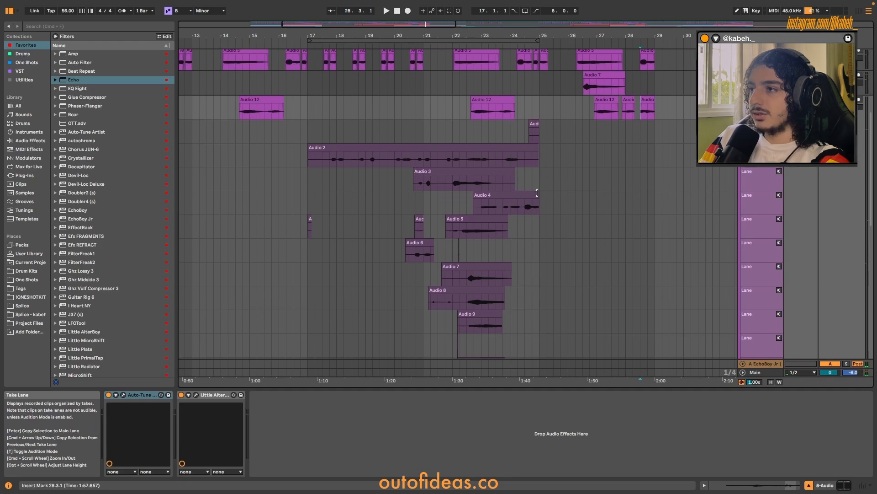
Play the Audio 12 clip at 22.3.3 on the 8 Audio track while looking through its takes.
scroll(480, 114, "up", 5)
left_click(495, 99)
key("space")
scroll(517, 105, "down", 6)
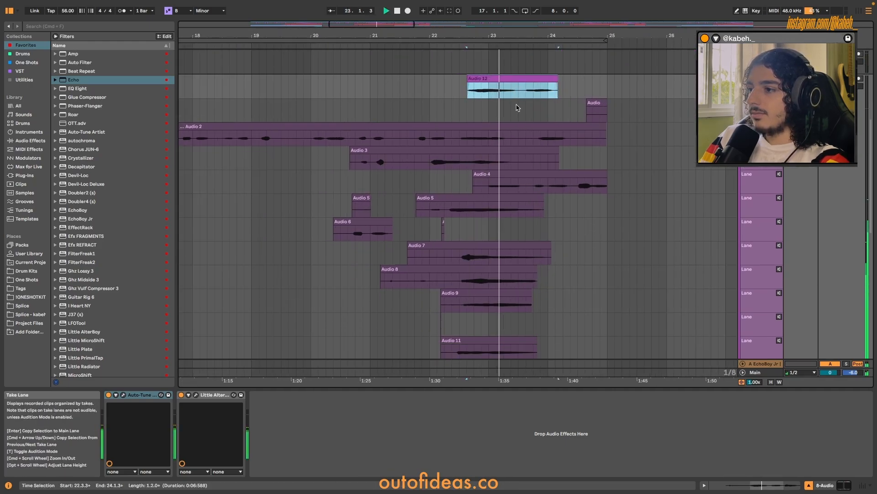
scroll(516, 105, "down", 3)
scroll(516, 105, "up", 3)
key("space")
Highlight the 8 Audio takes from bar 17 to just past bar 25, then hide that track's take lanes.
left_click_drag(291, 117, 588, 364)
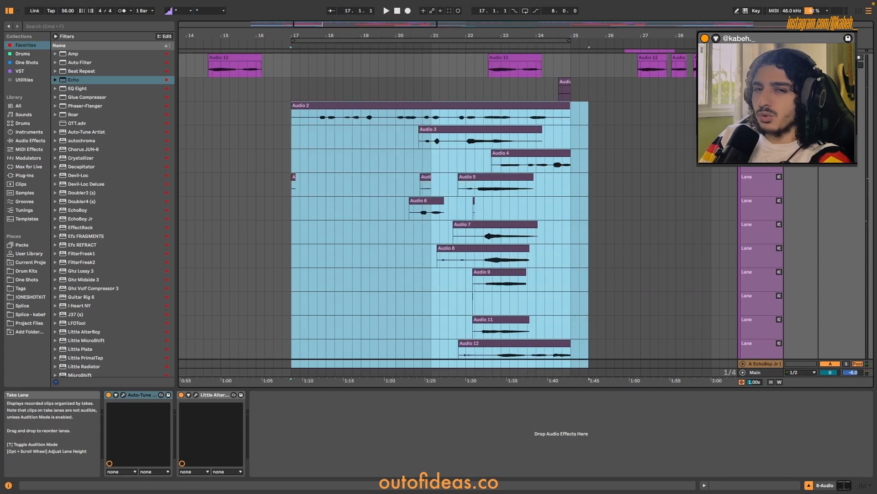
left_click(704, 68)
right_click(755, 70)
left_click(775, 194)
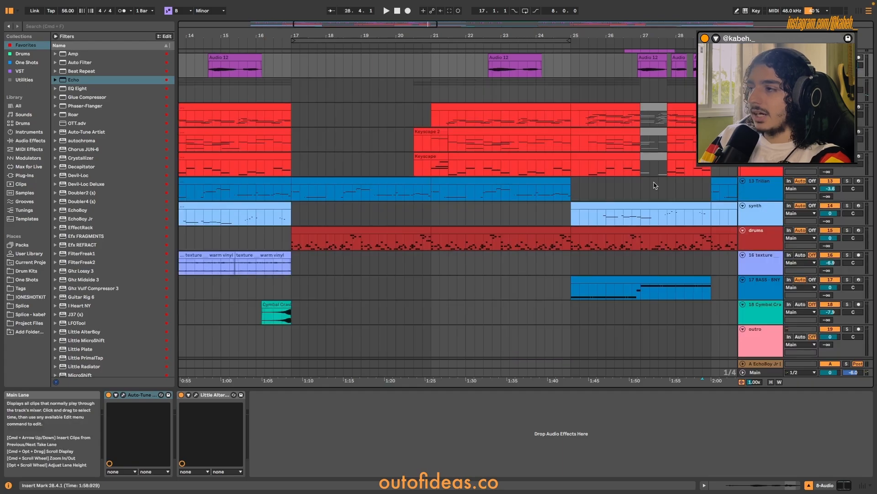
Hide the take lanes of the 4 Audio vocal track.
scroll(654, 186, "up", 10)
right_click(765, 114)
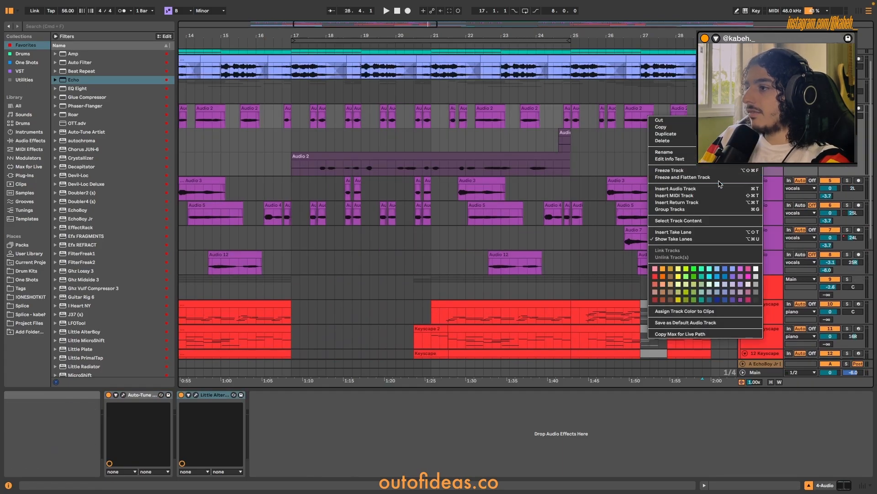
left_click(703, 240)
left_click_drag(291, 94, 567, 118)
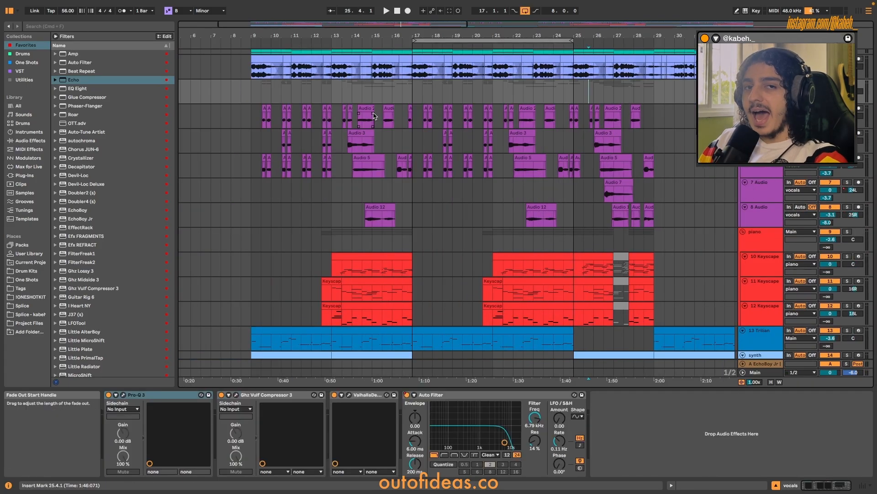
Shorten the arrangement loop to bars 17 to 21 and solo the vocals group.
scroll(438, 134, "up", 3)
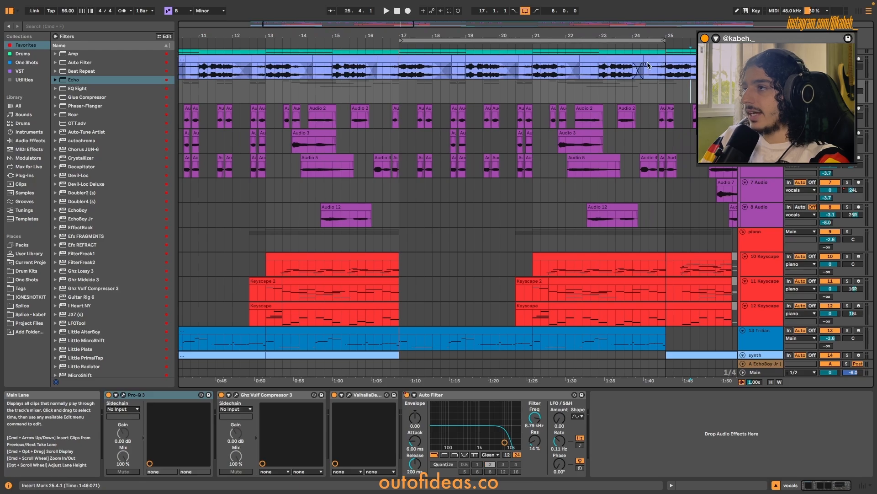
left_click_drag(665, 41, 533, 41)
scroll(503, 137, "up", 3)
key("s")
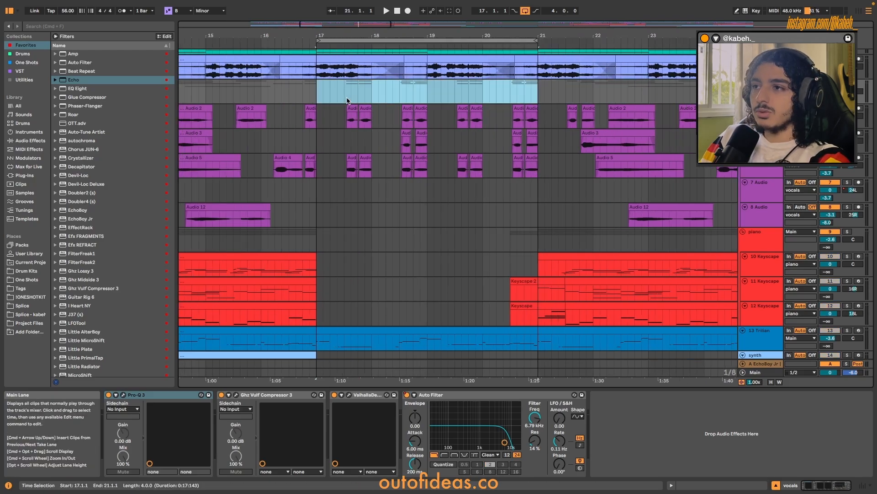
Play the vocals group from 17.3.1 to hear its layers inside the loop.
left_click(345, 99)
key("space")
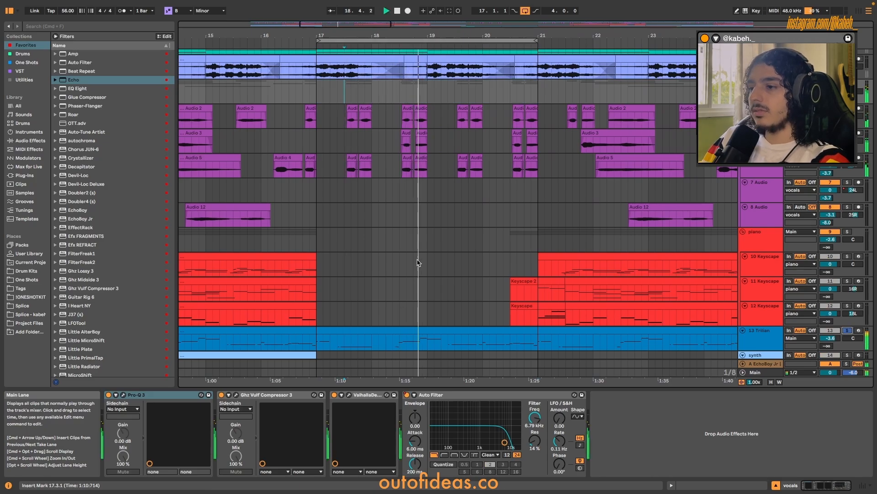
scroll(458, 270, "down", 2)
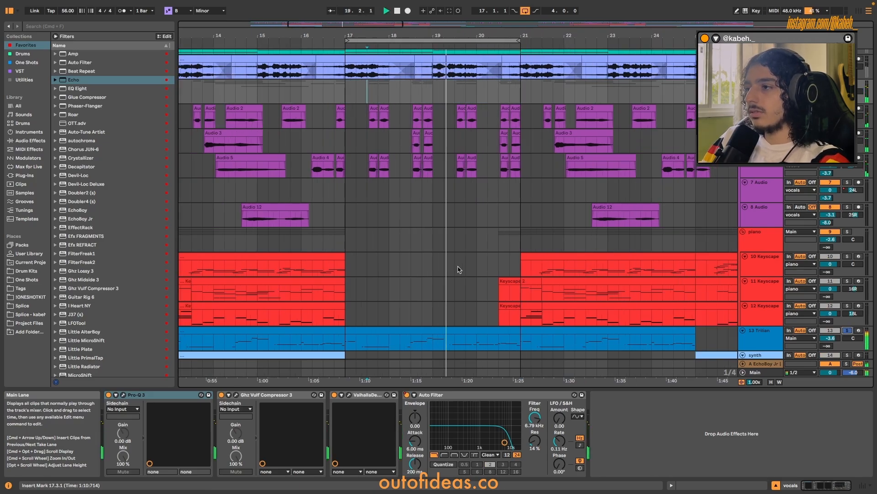
key("space")
scroll(458, 270, "right", 3)
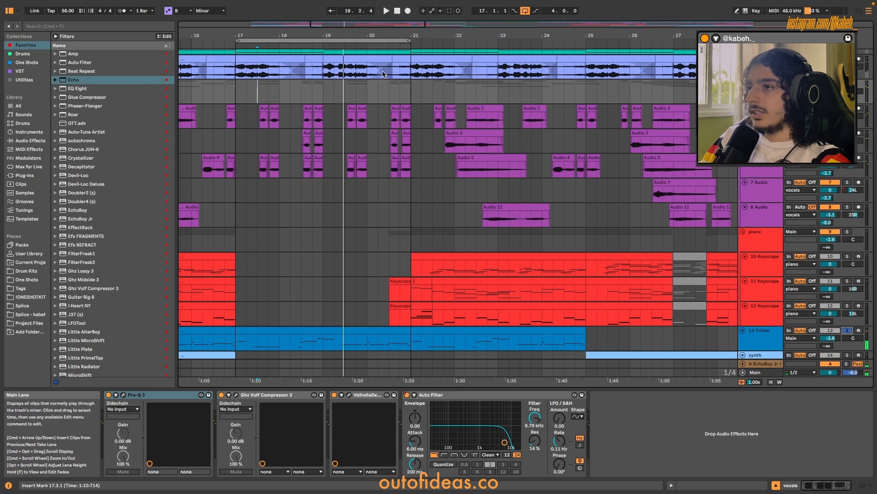
Move the arrangement loop to bars 21 to 25 and play the vocal layers in that section.
left_click_drag(323, 41, 496, 49)
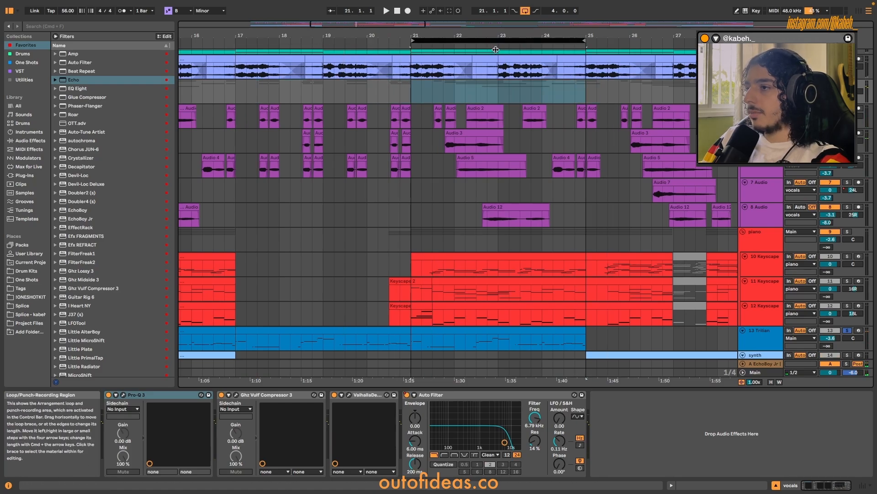
scroll(471, 196, "up", 2)
left_click(427, 163)
key("space")
scroll(519, 178, "up", 3)
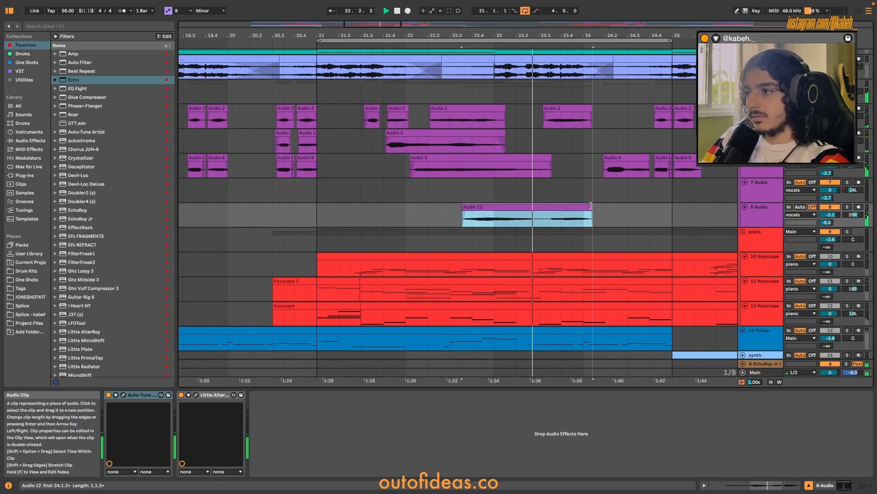
key("space")
Play the 4 Audio vocal layer from 22.1.3, after pointing out the Audio 3 clip below it.
left_click(352, 202)
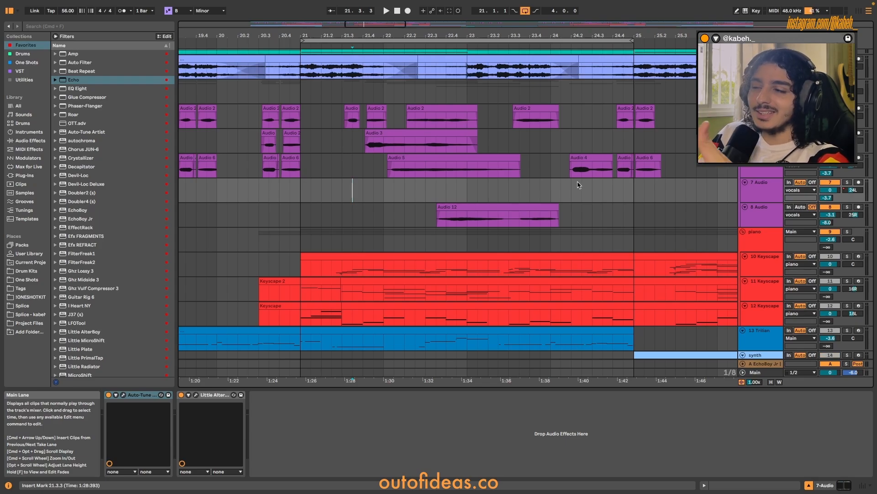
left_click(443, 132)
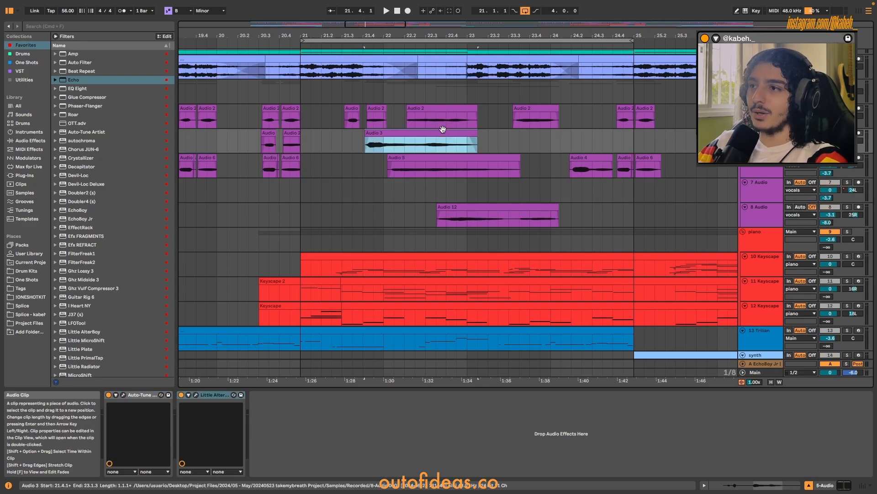
left_click(364, 116)
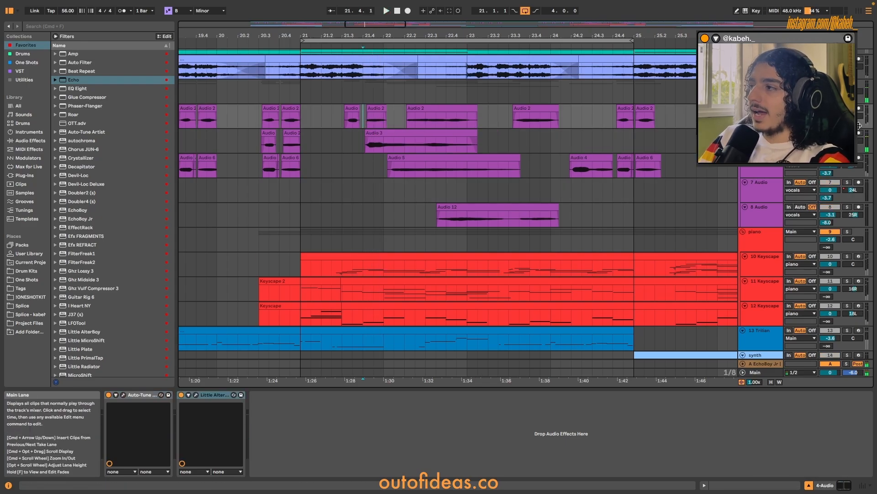
left_click(394, 118)
key("space")
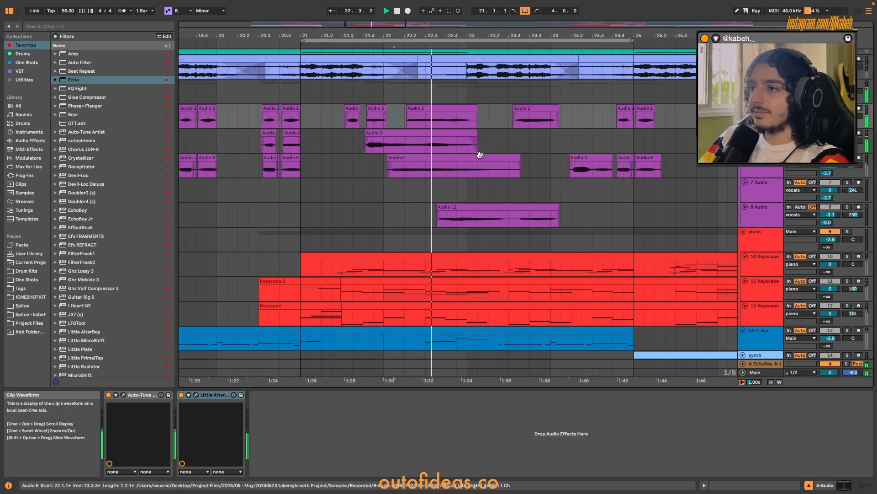
key("space")
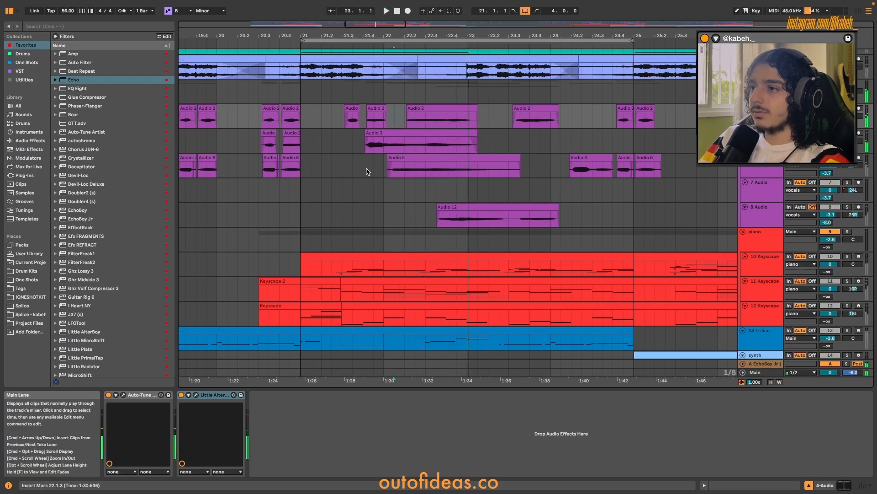
Play the vocals from 21.4.3 on the 6 Audio track to hear its Audio 5 clip.
left_click(372, 170)
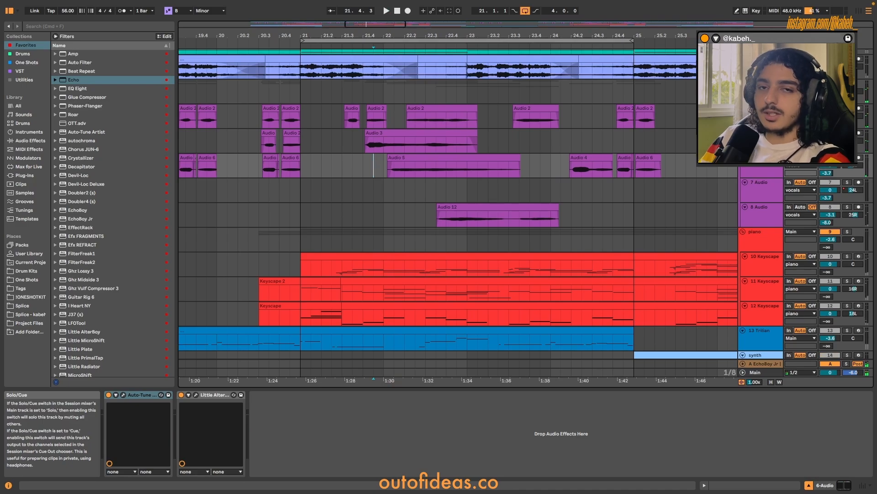
key("space")
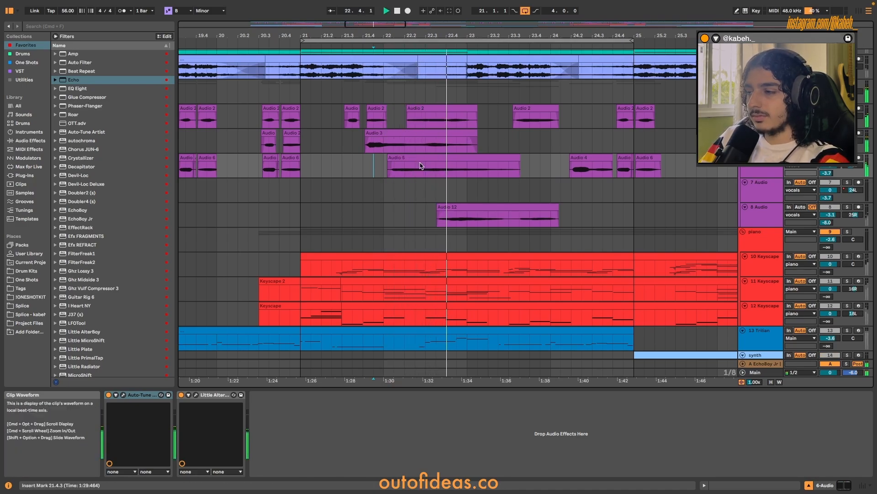
left_click(428, 211)
key("space")
Solo the 8 Audio track and play its Audio 12 clip from 22.3.3.
left_click(858, 208)
left_click(859, 207)
left_click(848, 207)
left_click(438, 217)
key("space")
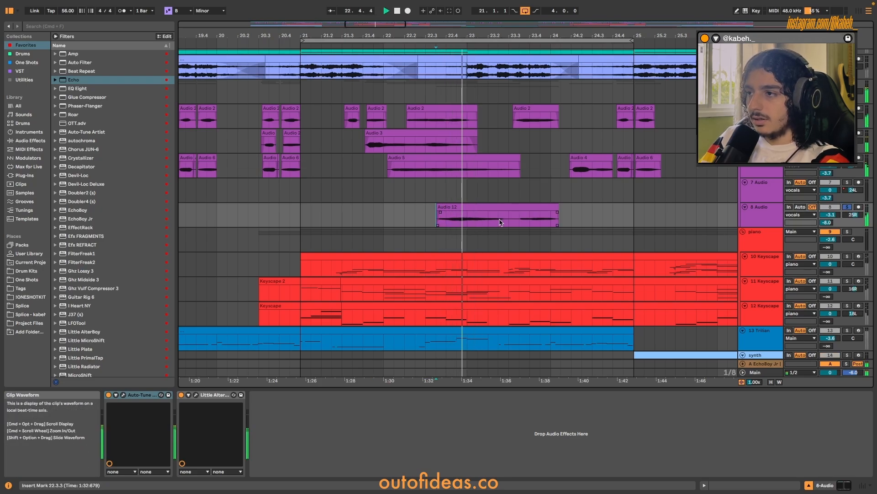
scroll(500, 222, "down", 1)
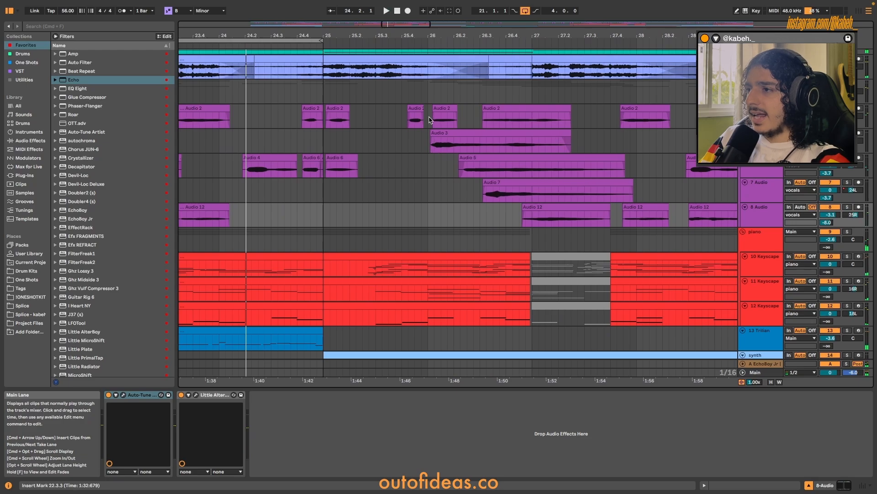
Highlight the vocal layers from bar 26 to 28 and play the vocals group from 26.1.1.
left_click_drag(430, 120, 642, 219)
key("space")
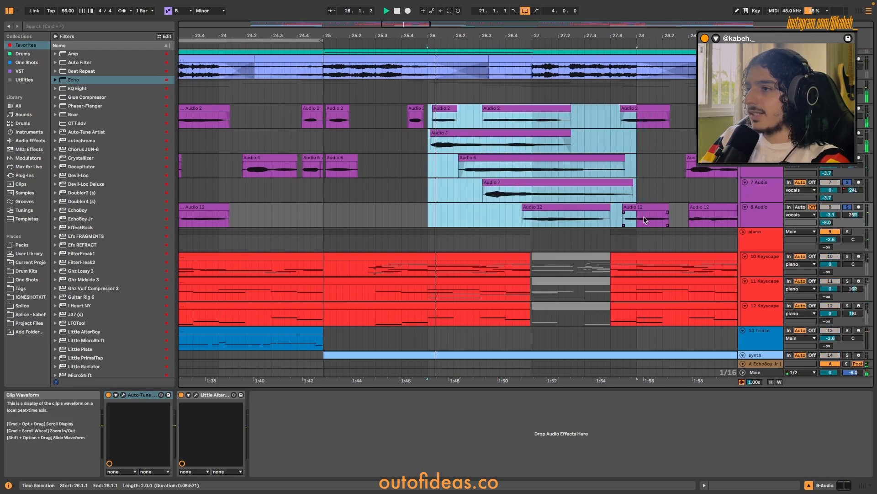
key("space")
left_click(428, 95)
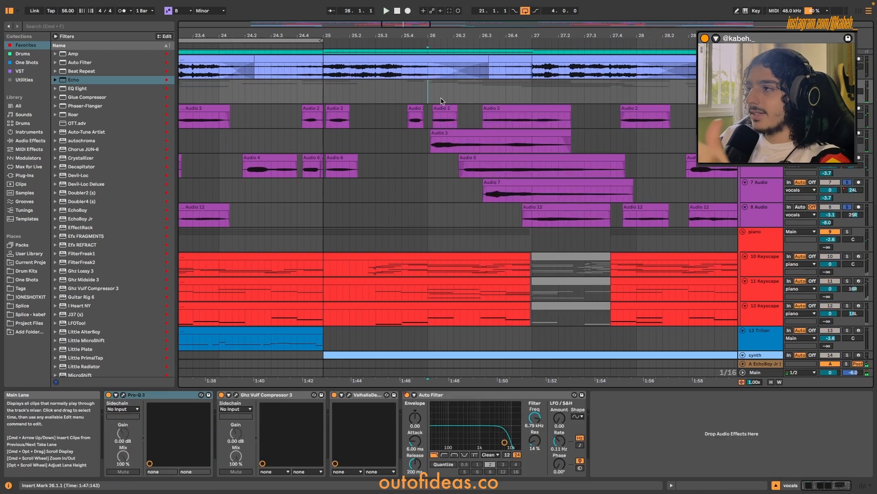
key("space")
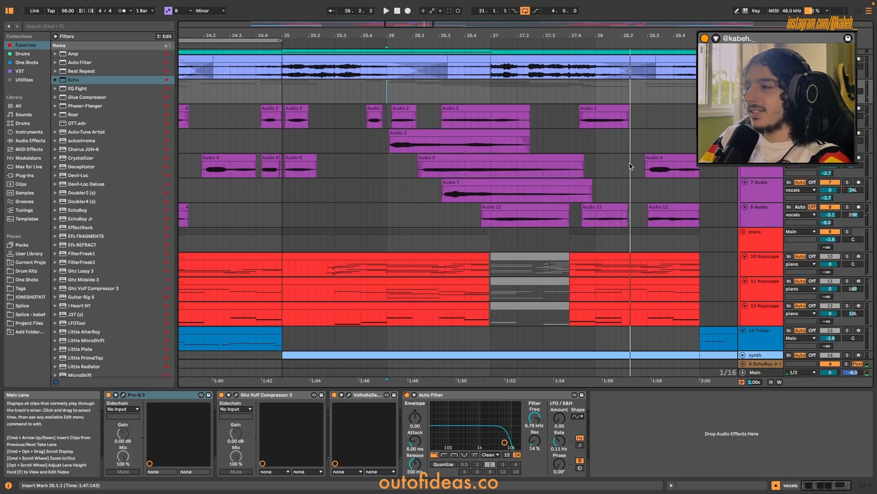
Look through the effect chains of the individual vocal tracks, from 7 Audio and 8 Audio up to 4 Audio.
left_click(768, 192)
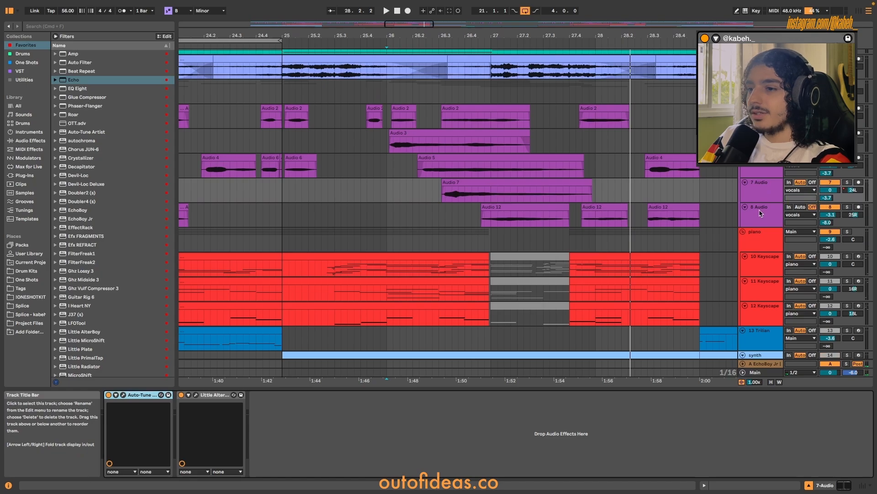
left_click(761, 214)
key("Up")
key("Up")
key("Up")
key("Up")
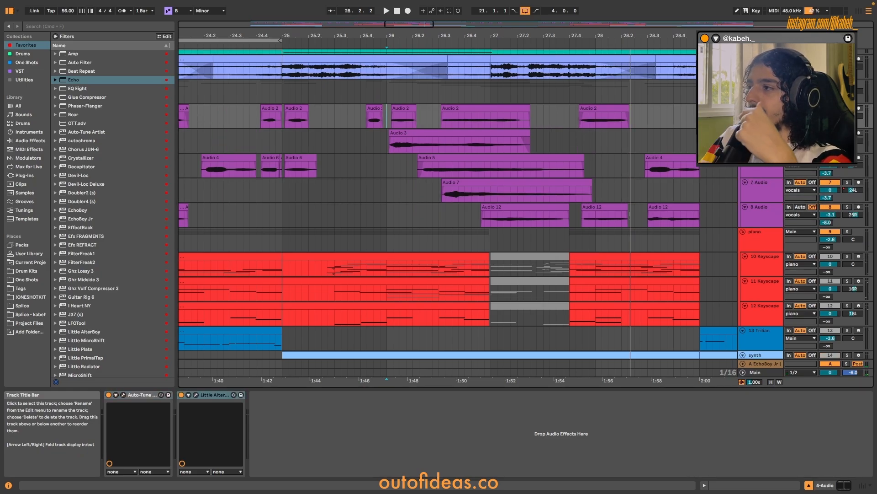
Review the EchoBoy Jr and ValhallaVintageVerb settings on return track A, and close the plug-in window.
left_click(764, 369)
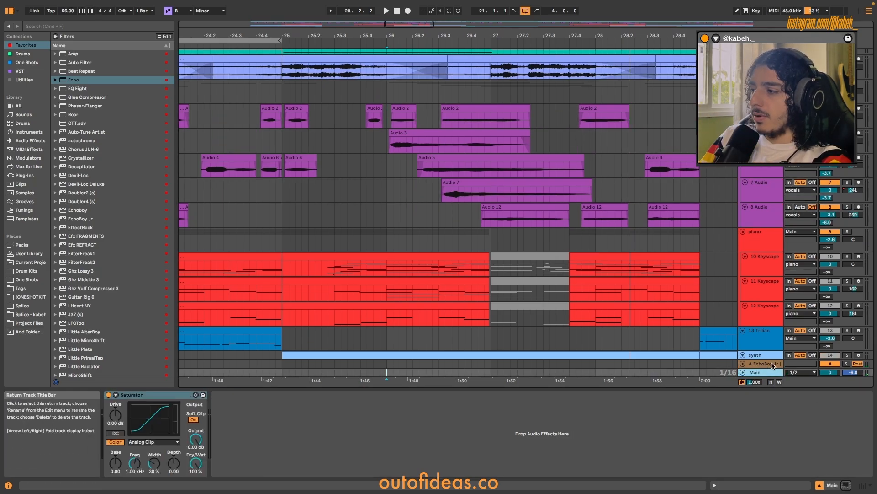
key("Up")
left_click(123, 395)
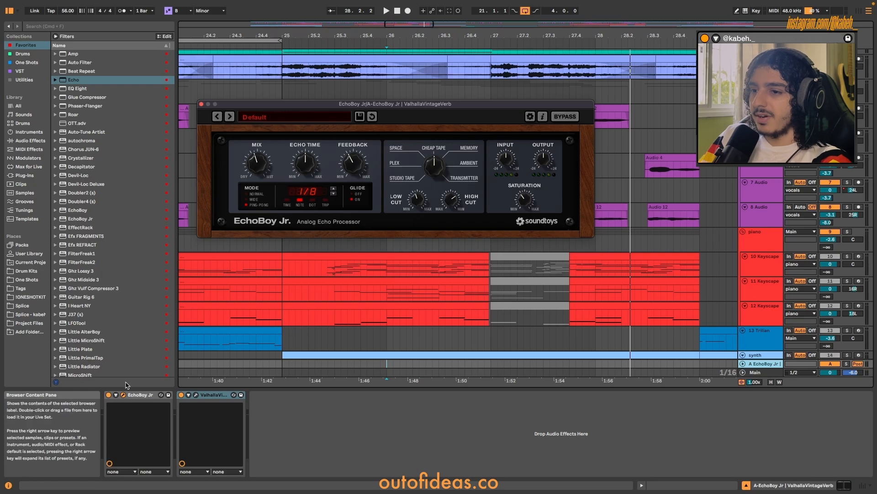
left_click(203, 396)
left_click(195, 395)
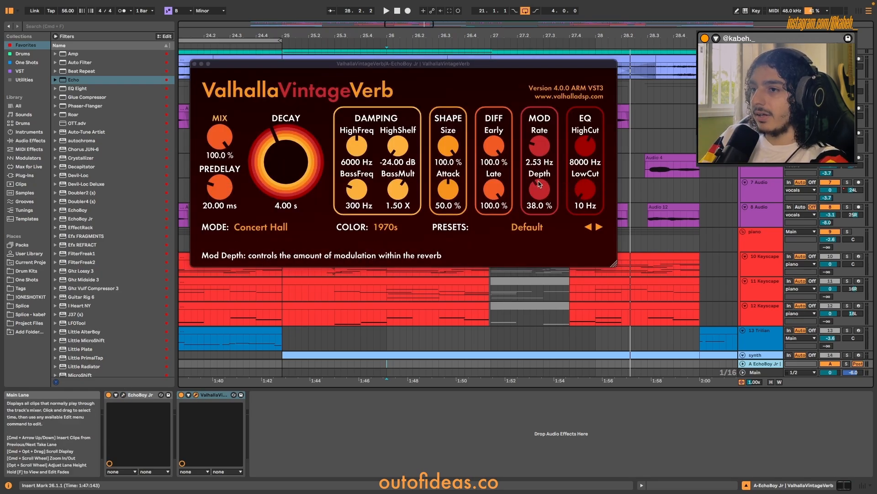
left_click_drag(586, 201, 592, 175)
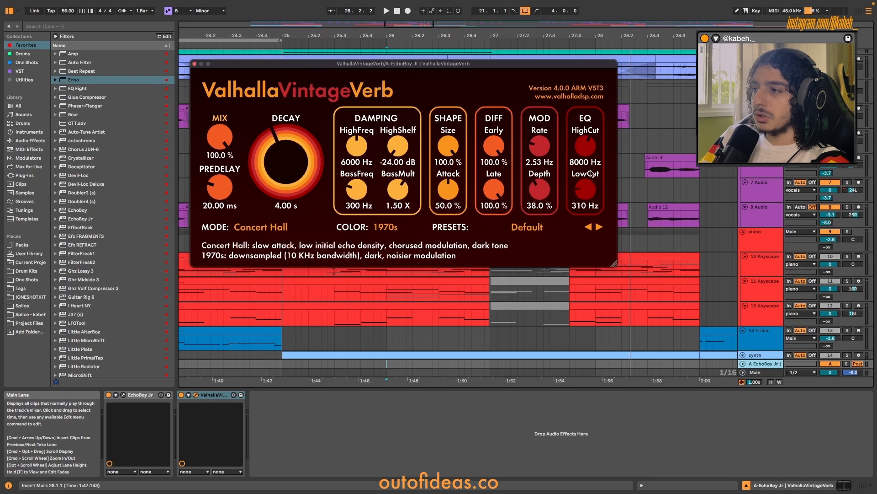
left_click(195, 65)
Open the vocals group's Pro-Q 3, Ghz Vulf Compressor 3 and ValhallaDelay plug-ins to review their settings.
left_click(386, 96)
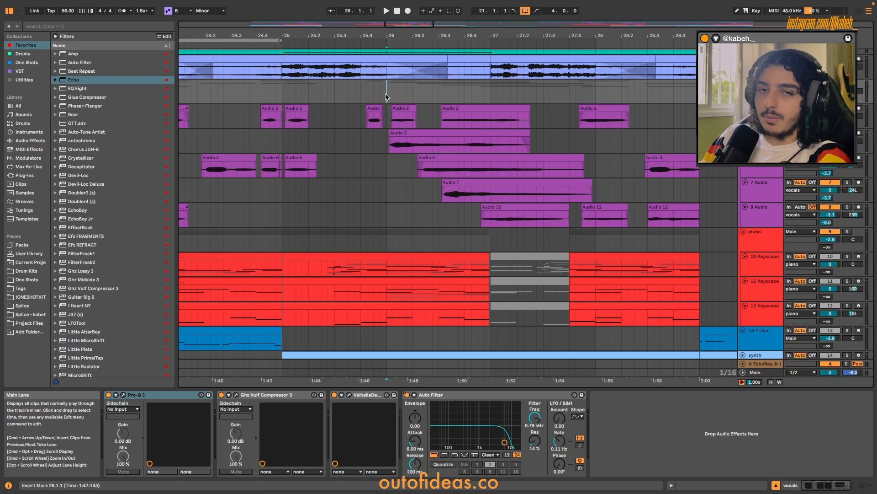
left_click(763, 210)
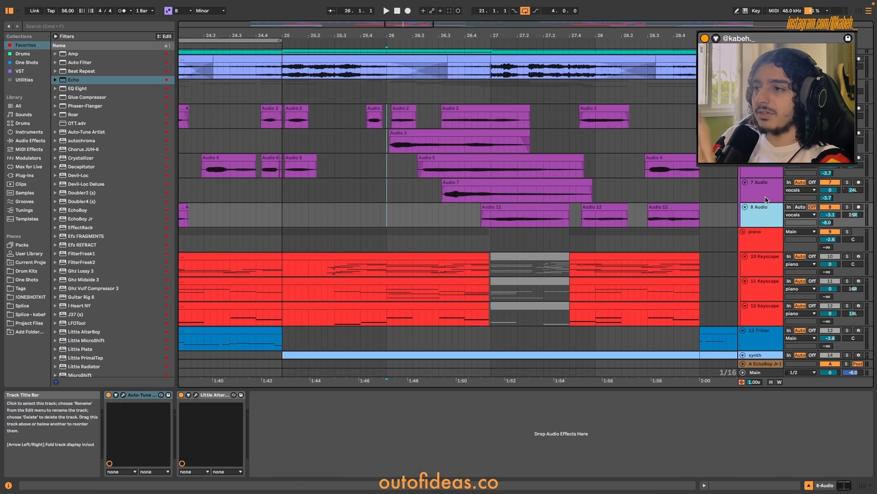
left_click(761, 90)
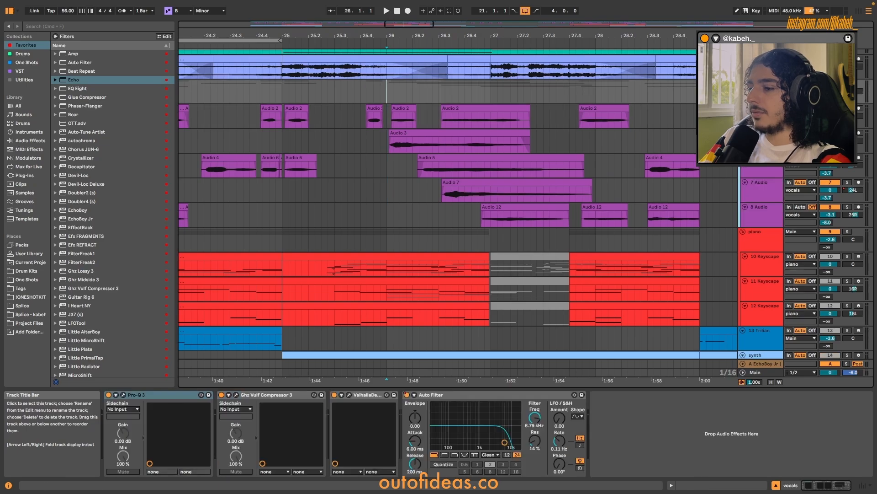
left_click(123, 395)
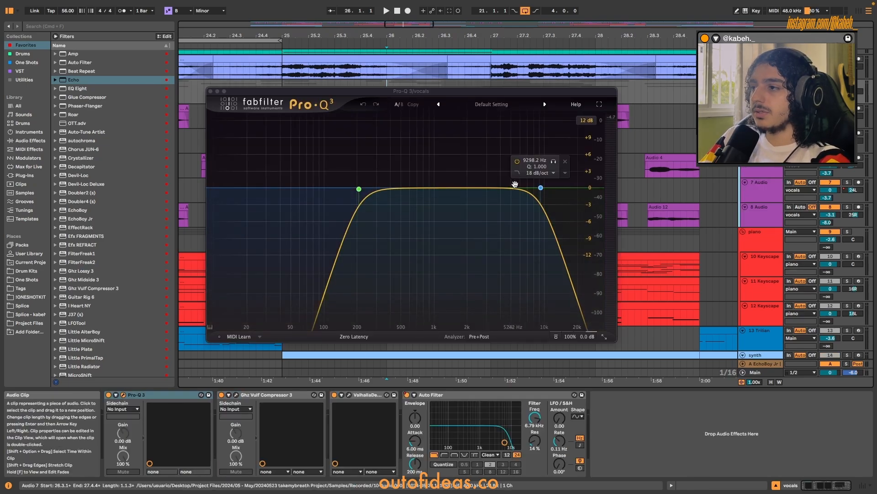
left_click(237, 396)
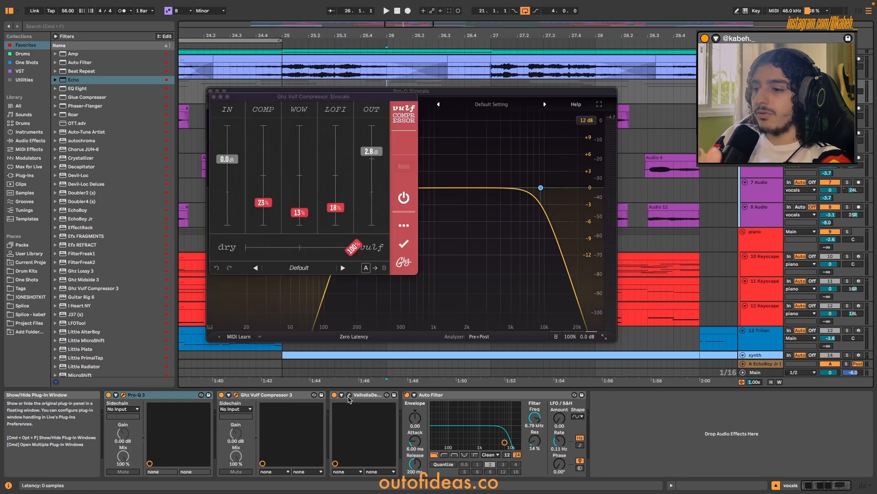
left_click(349, 394)
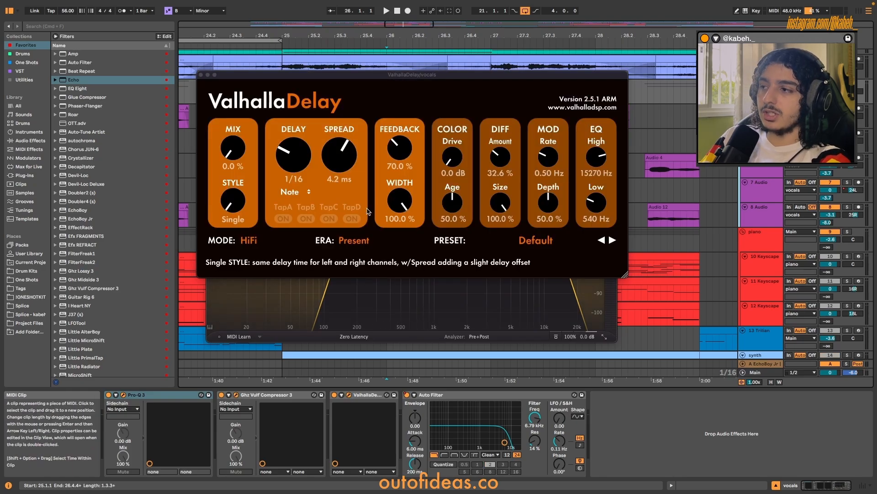
Look at ValhallaDelay's parameters and automation on the vocals group, and close the plug-in windows.
left_click(342, 395)
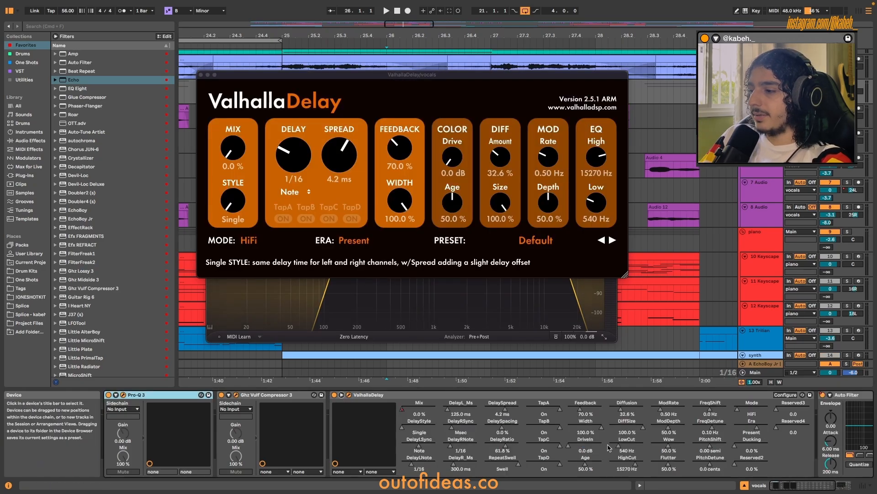
key("a")
left_click(201, 75)
left_click(213, 94)
left_click(213, 94)
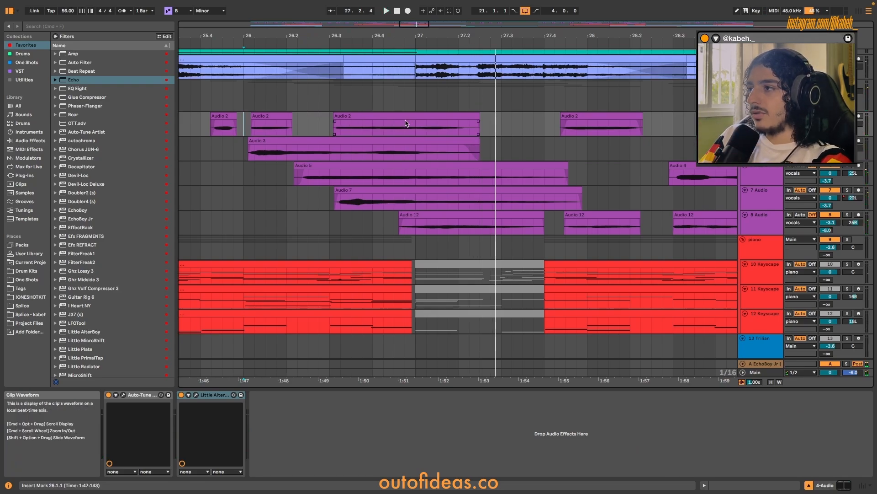
Highlight the muted section of the piano group's Keyscape clips around bar 27, and play the soloed piano from bar 26.
scroll(468, 197, "down", 3)
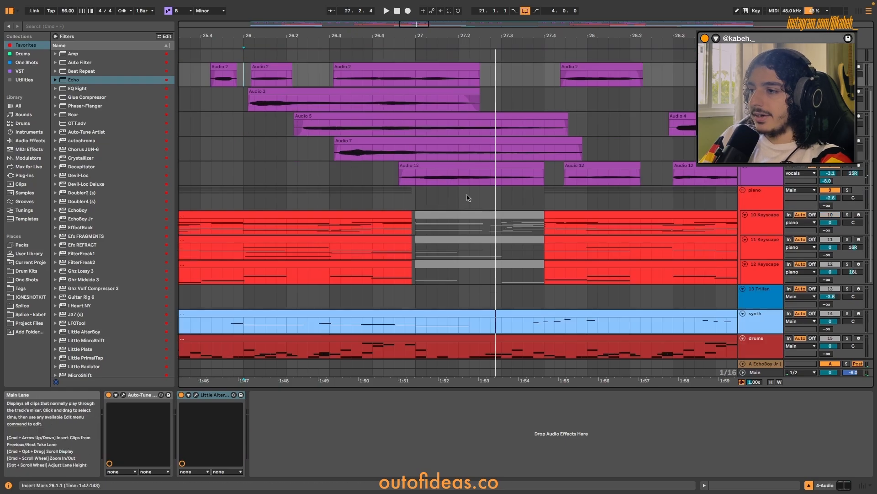
left_click_drag(544, 201, 413, 289)
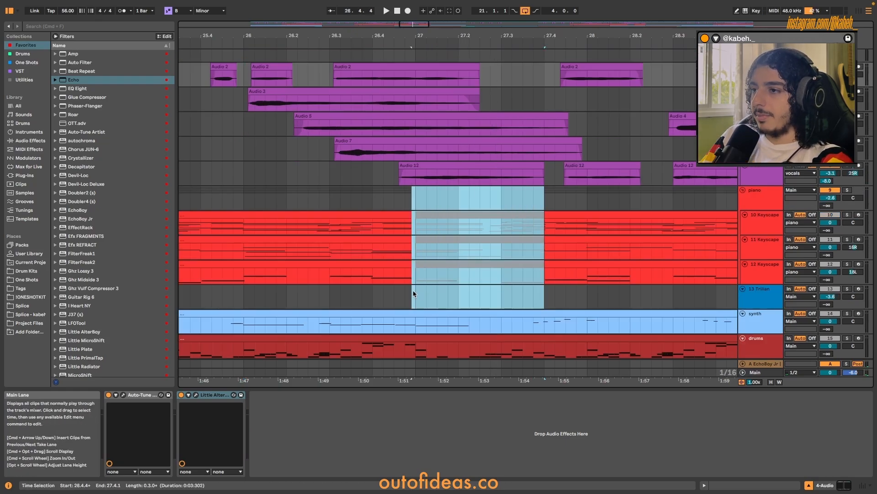
left_click(264, 179)
left_click(244, 198)
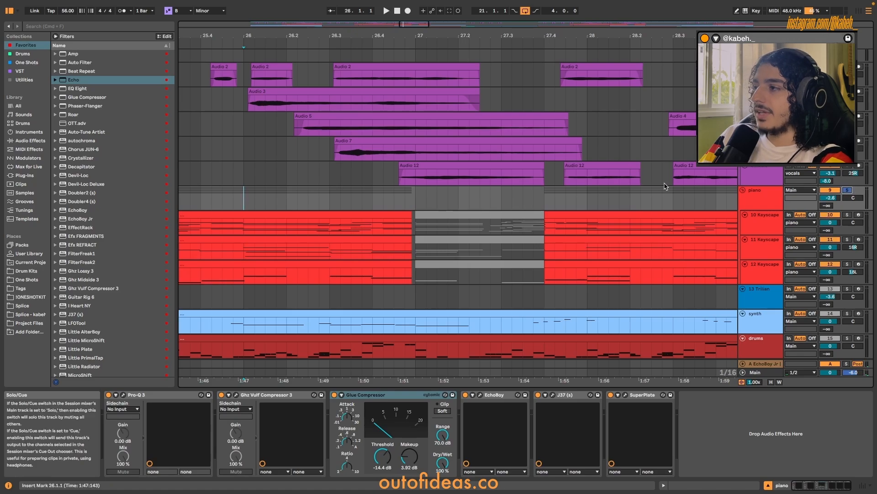
scroll(502, 184, "up", 3)
key("space")
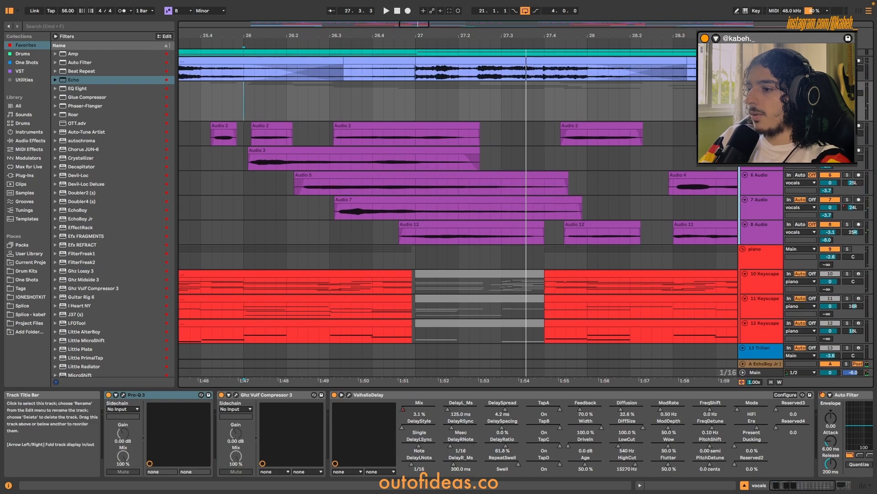
Show the ValhallaDelay automation on the vocals group and play the passage from 26.3.1 to hear the delay rise.
left_click(343, 394)
left_click(342, 395)
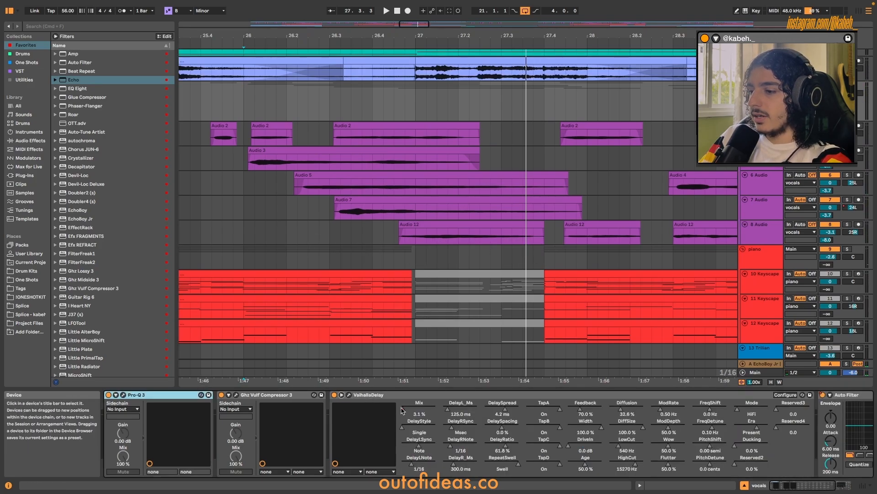
key("a")
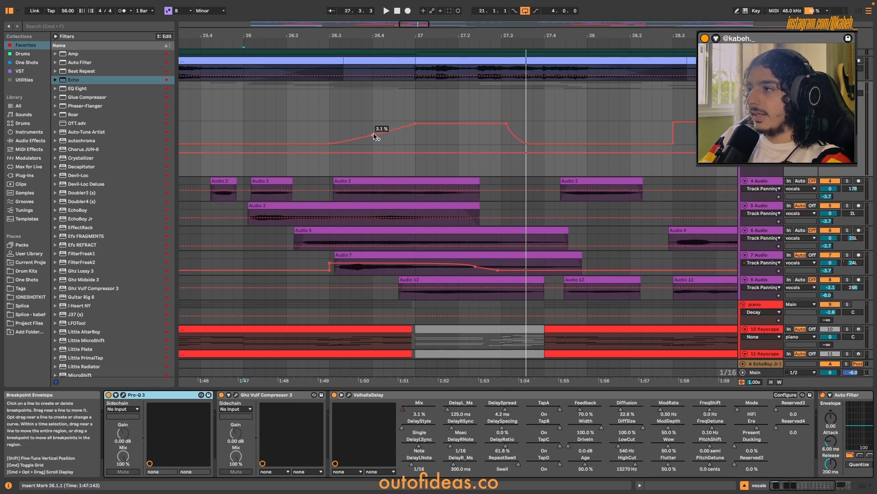
left_click(332, 134)
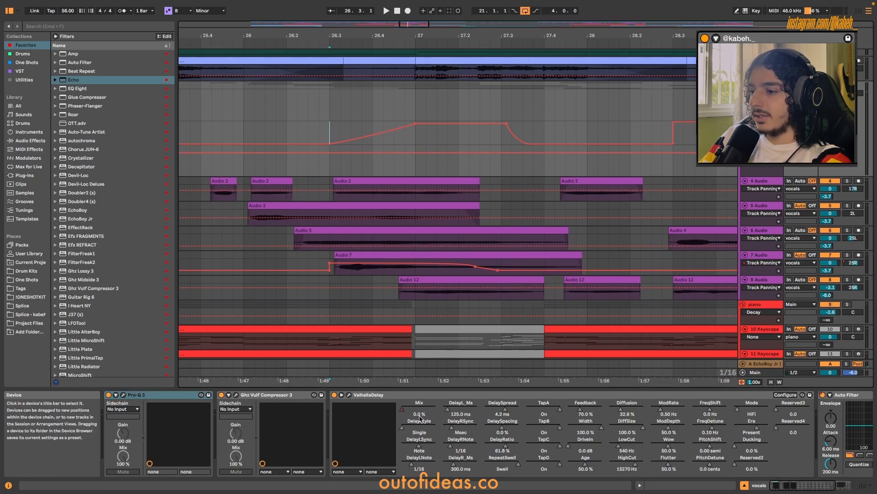
key("space")
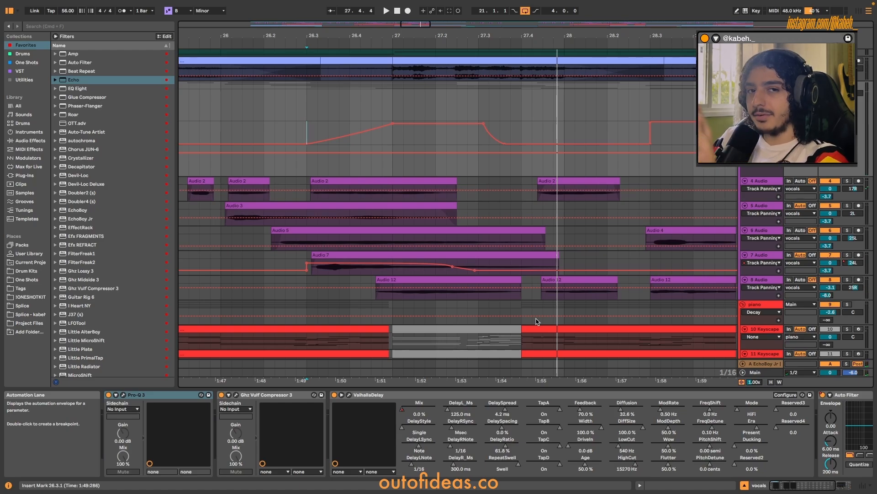
Review the vocals group's Auto Filter and zoomed-out automation, play from 14.3.1, and hide the automation lanes.
scroll(585, 435, "right", 4)
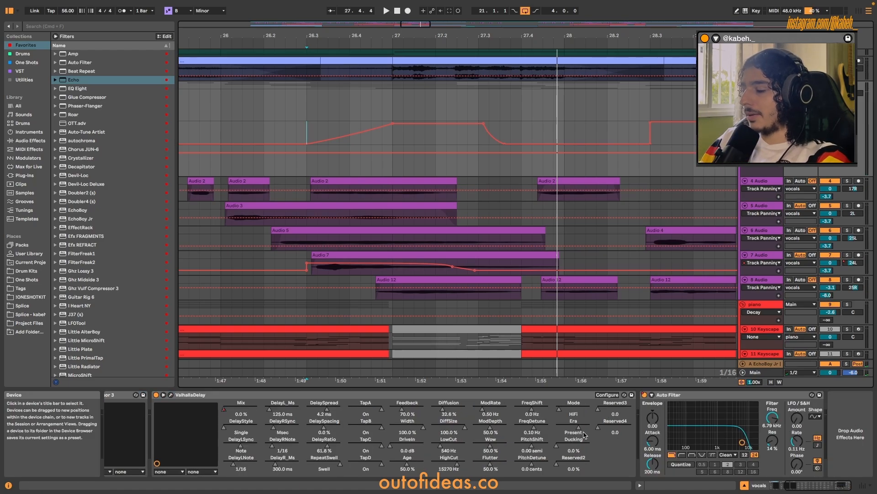
scroll(616, 235, "down", 4)
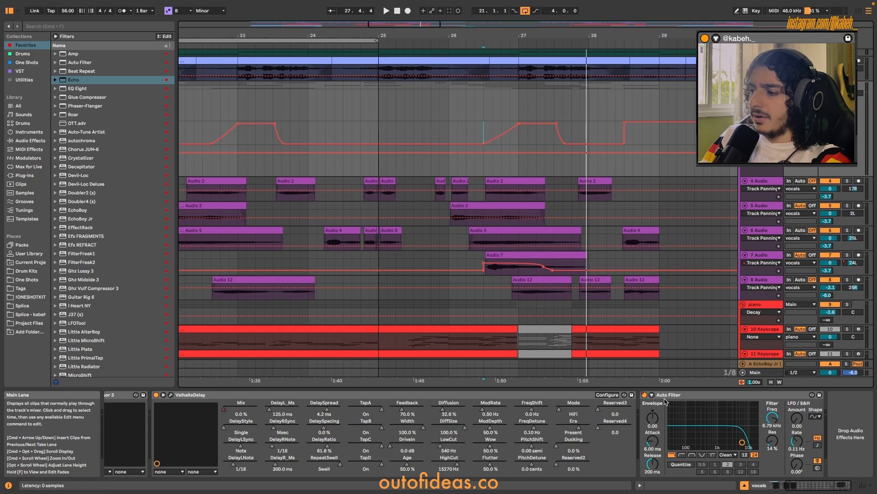
scroll(620, 263, "down", 5)
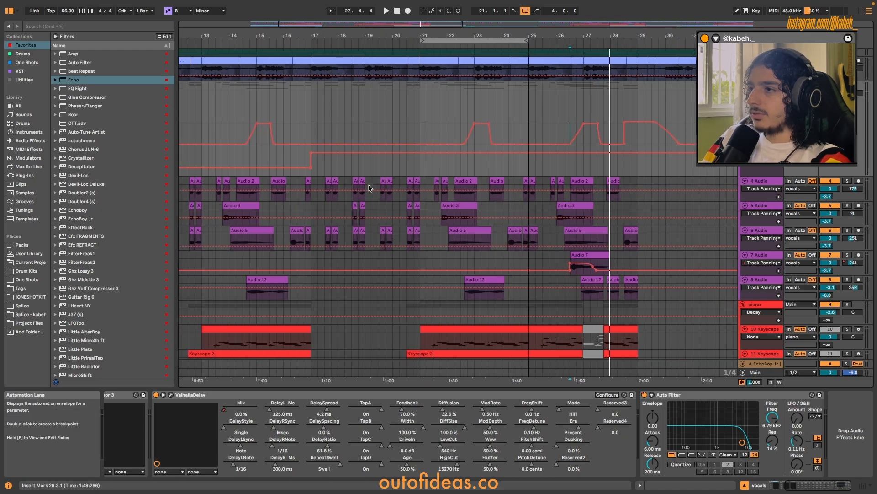
scroll(336, 173, "left", 1)
left_click(266, 158)
key("space")
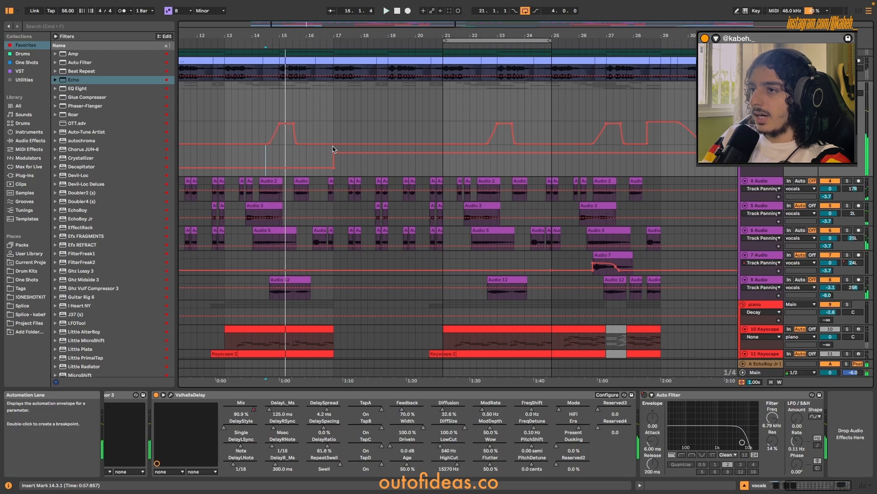
left_click(333, 139)
scroll(348, 151, "up", 2)
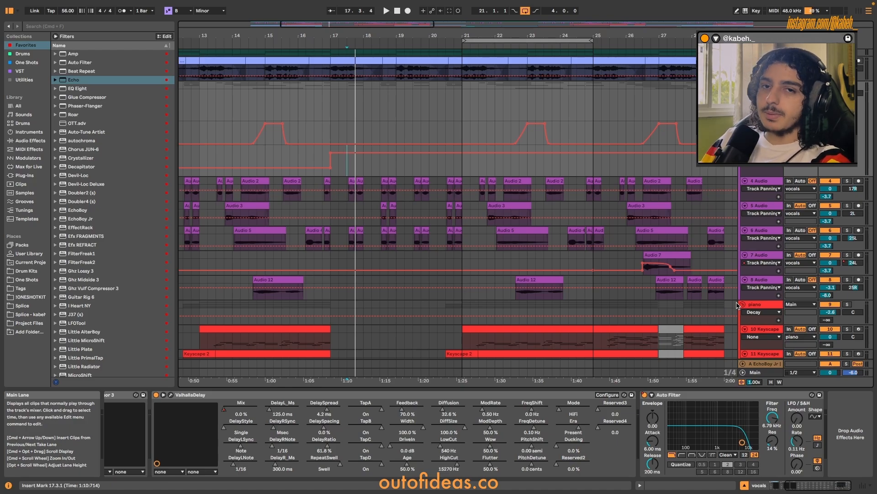
key("a")
Select the bass clip on the 17 BASS - BNYX track at bars 25 to 29 and play it soloed.
scroll(558, 176, "down", 8)
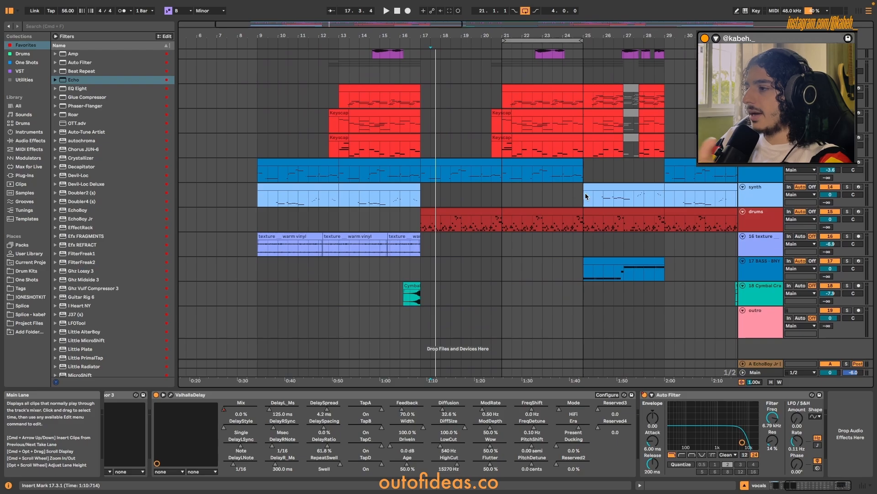
left_click(608, 270)
scroll(603, 272, "up", 4)
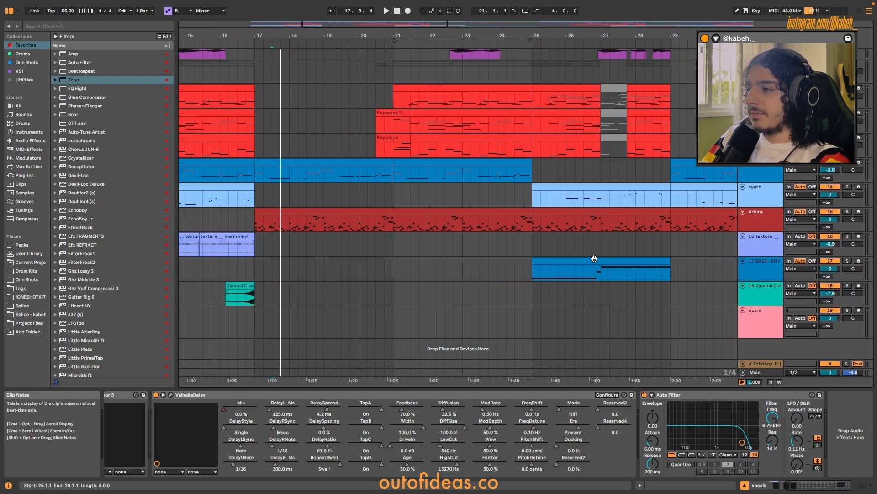
left_click(594, 258)
scroll(583, 274, "up", 4)
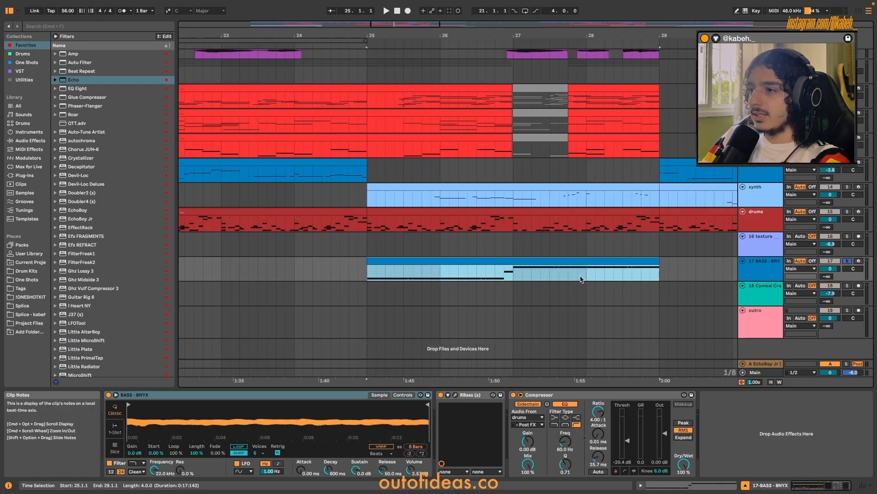
key("space")
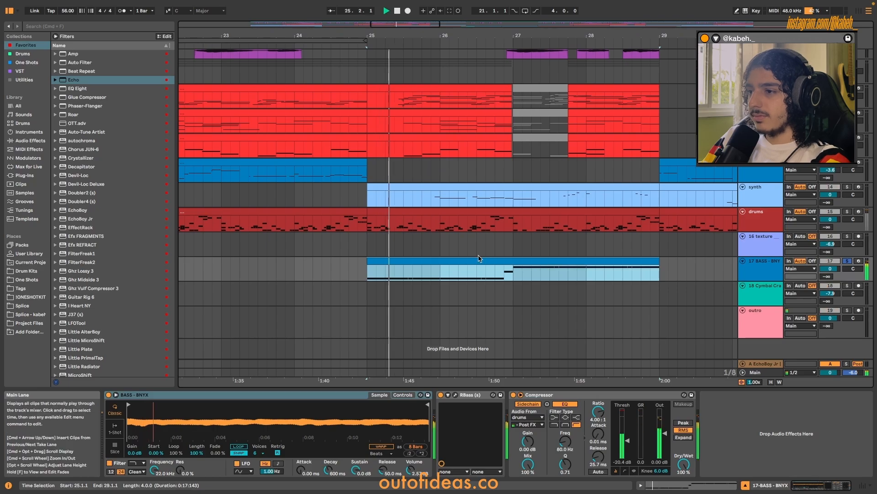
Solo the synth track together with the bass during playback, stop, and clear the solos.
scroll(466, 258, "down", 4)
left_click(847, 187, "super")
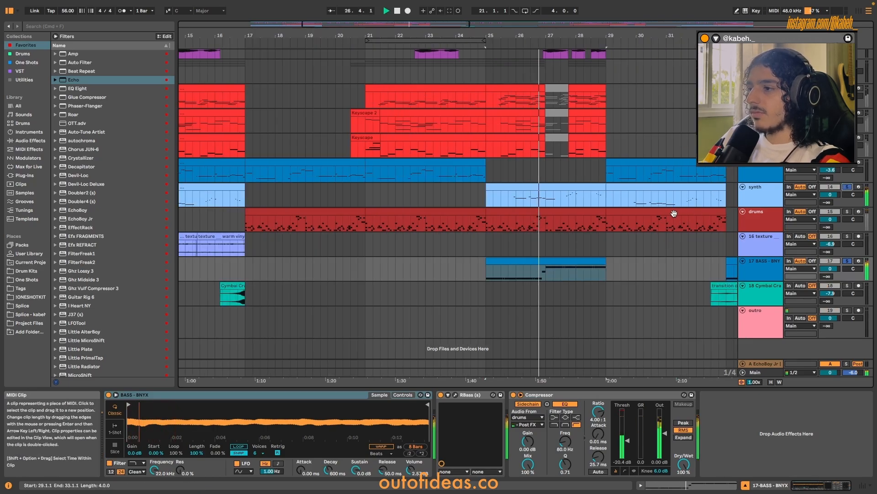
key("space")
key("s")
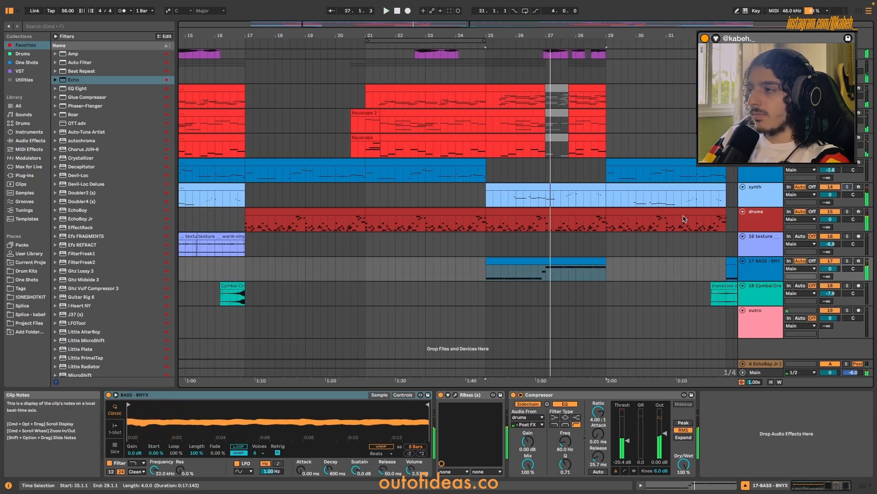
Inspect the Trilian clip at bar 29, and move the BASS - BNYX track up directly below the Trilian track.
left_click(654, 162)
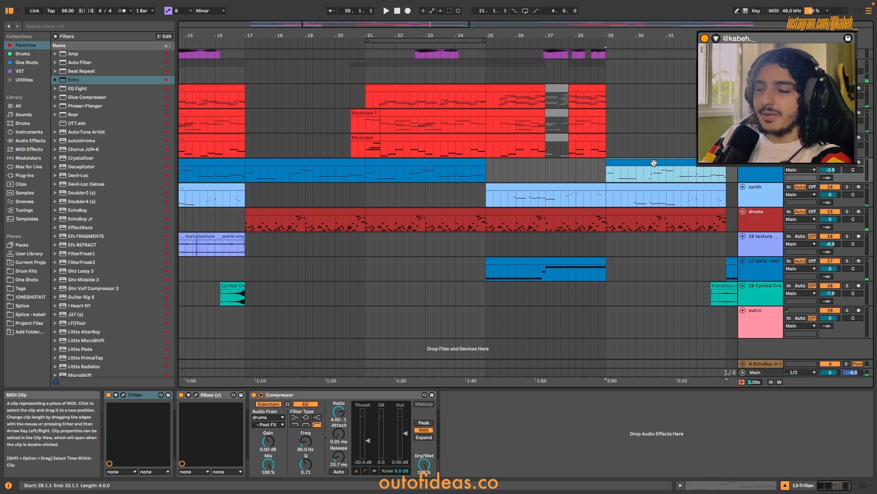
scroll(672, 223, "left", 1)
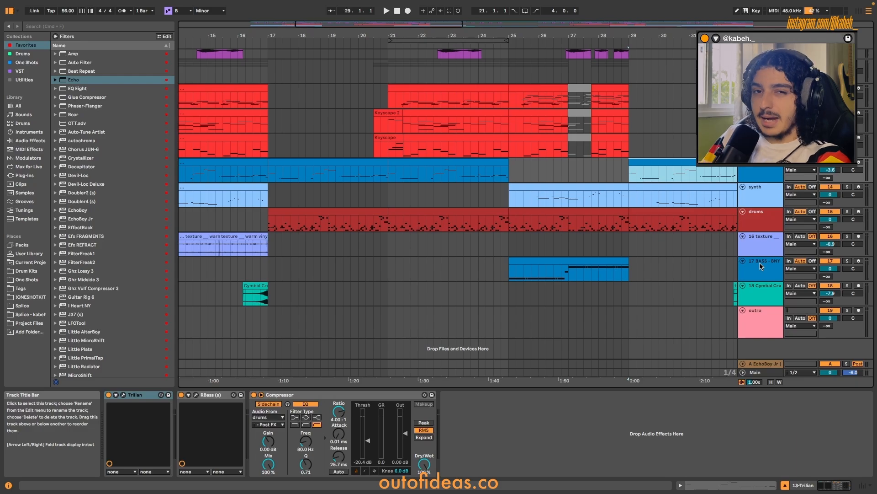
left_click_drag(760, 266, 766, 196)
scroll(601, 189, "up", 2)
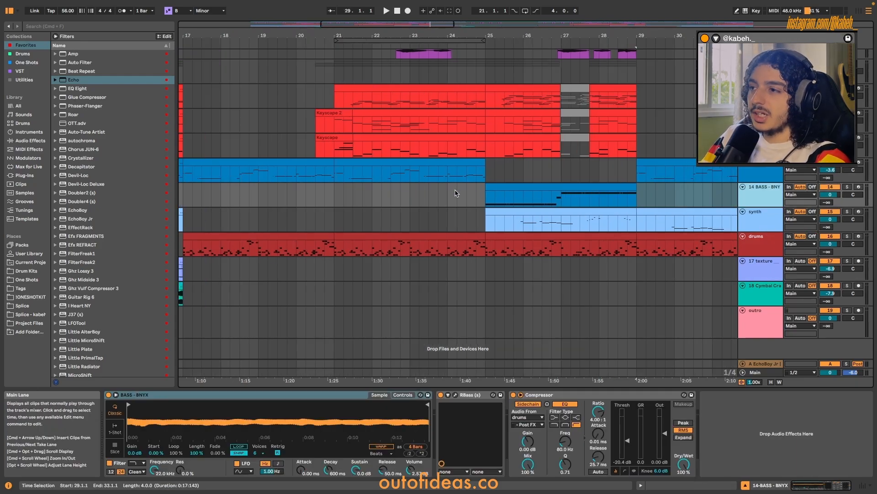
Highlight the piano clips over bars 25 to 29 and their deactivated section from 27.1.1 to 27.4.1.
scroll(460, 195, "up", 5)
left_click_drag(637, 105, 486, 209)
scroll(496, 216, "down", 4)
left_click_drag(533, 170, 575, 220)
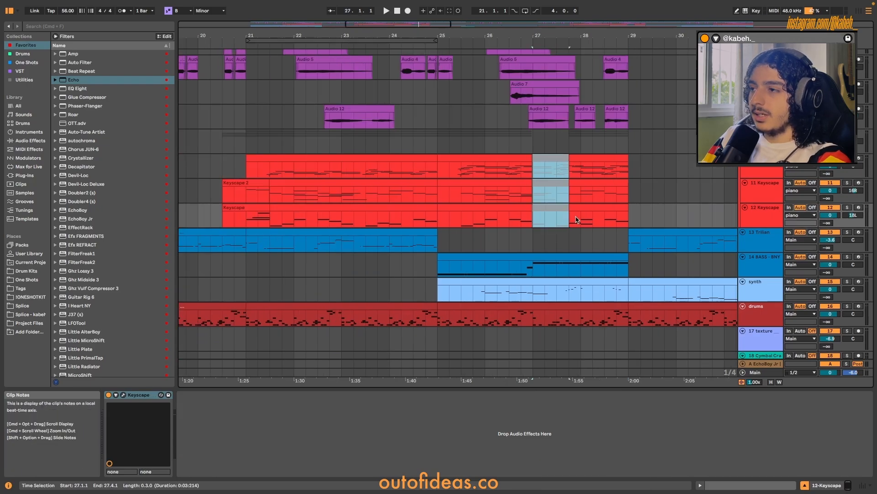
left_click(426, 262)
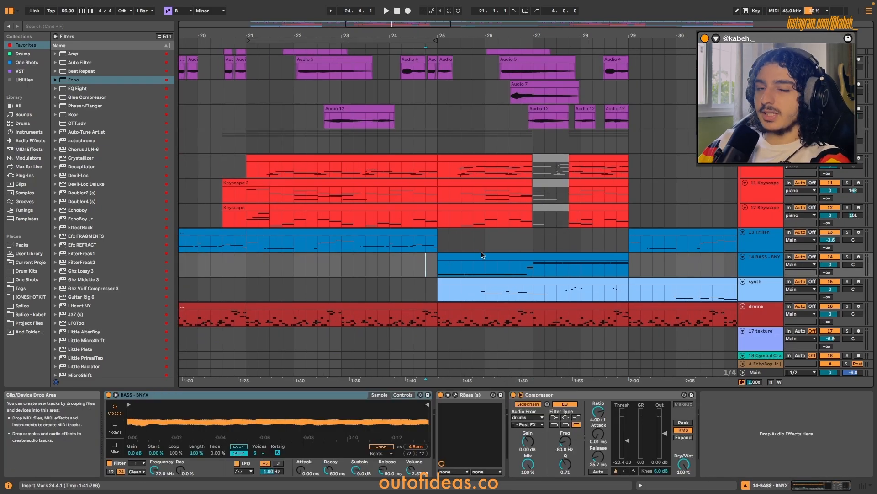
Select the warm vinyl texture clip at bar 9 and audition it soloed from its beginning.
scroll(482, 255, "down", 5)
scroll(439, 262, "left", 4)
scroll(325, 263, "up", 5)
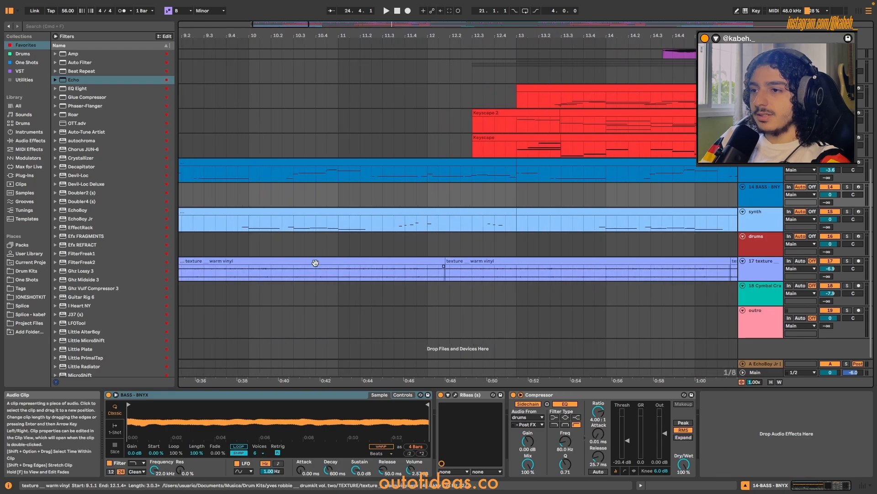
left_click(314, 261)
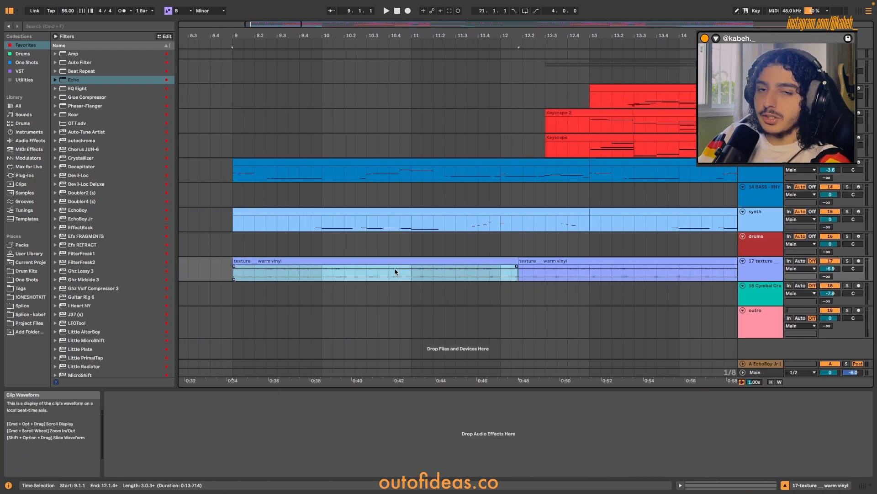
scroll(396, 270, "down", 1)
left_click(265, 269)
Show the warm vinyl clip's source sample in the browser.
right_click(282, 270)
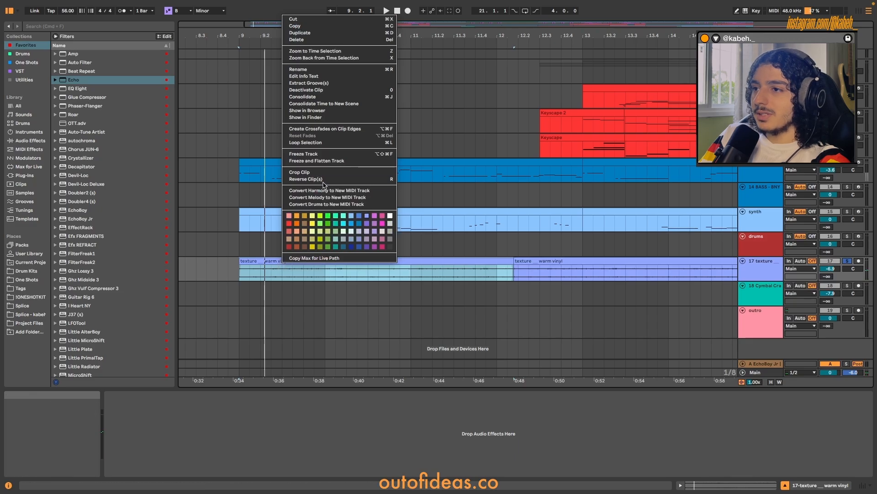
left_click(320, 110)
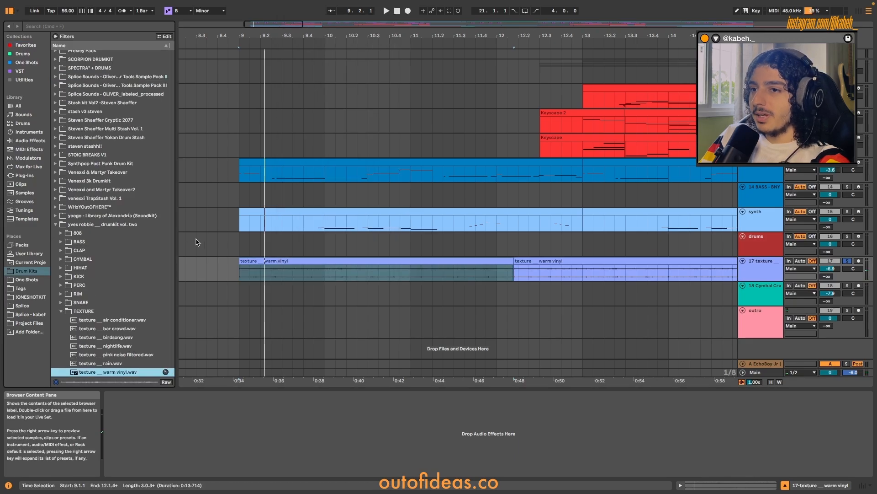
left_click(246, 260)
key("space")
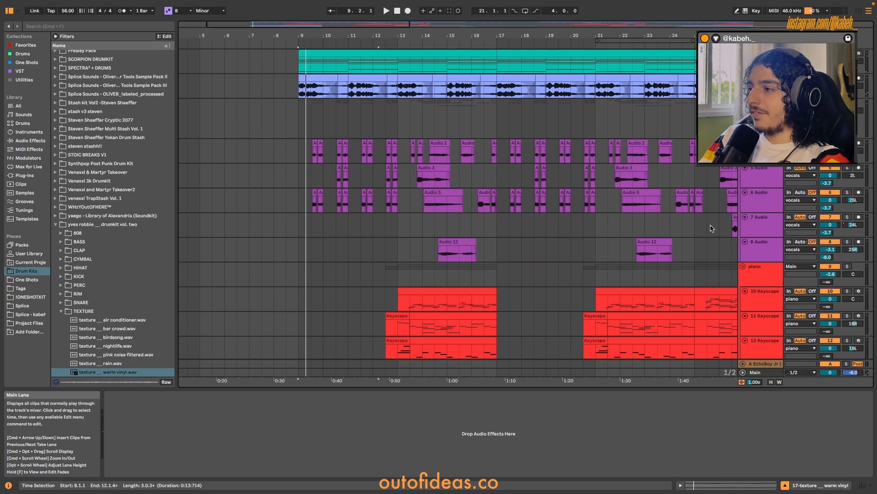
Fold the piano and vocals groups, and place the insert marker at bar 17 on the drums track.
left_click(742, 267)
left_click(743, 103)
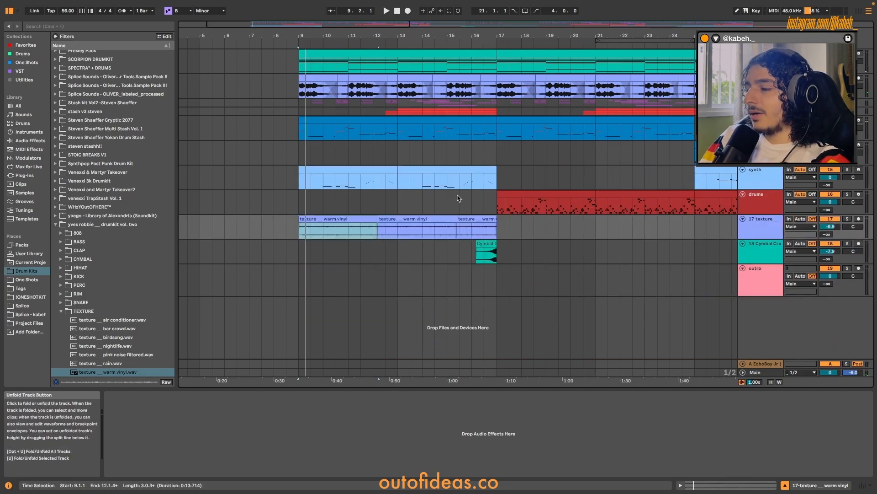
scroll(476, 192, "up", 1)
left_click(498, 209)
scroll(497, 209, "up", 5)
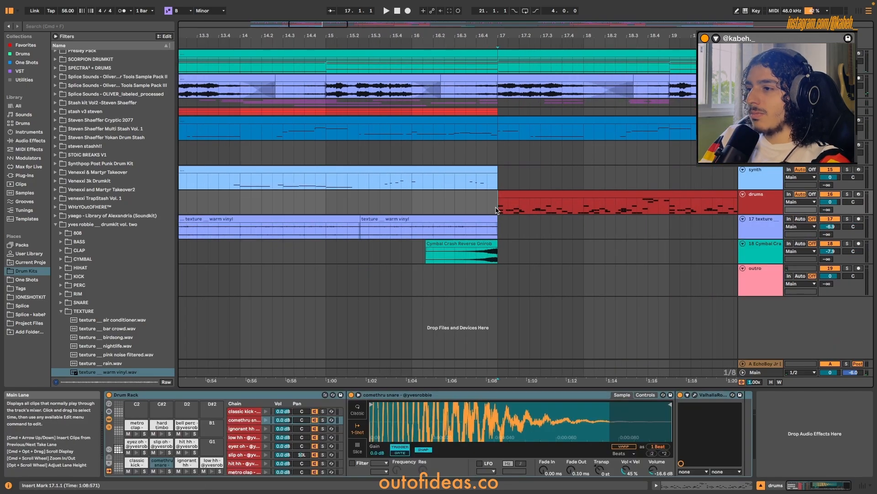
Open the drums clip at bars 17 to 21 in an enlarged clip view showing its MIDI notes.
scroll(496, 209, "right", 2)
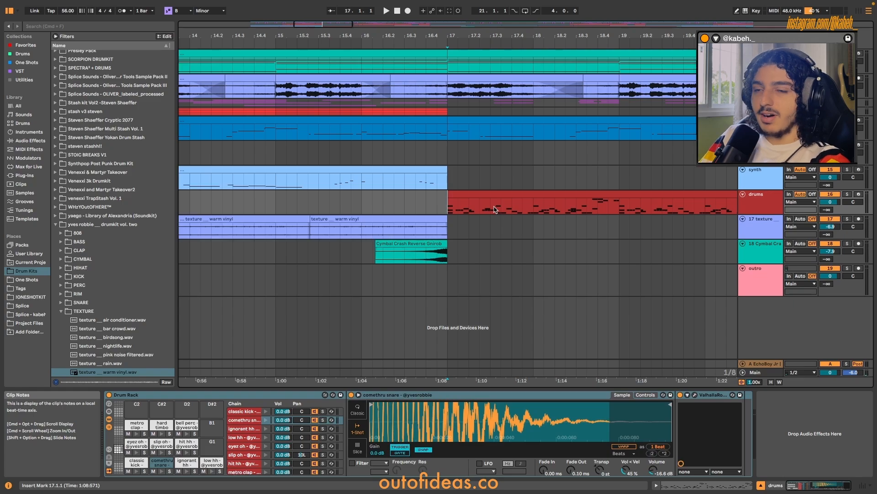
scroll(496, 209, "right", 2)
left_click(493, 193)
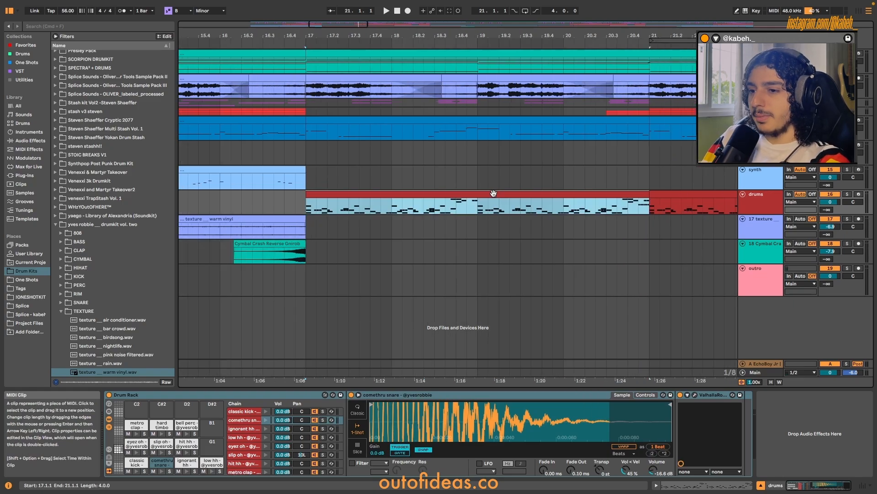
left_click(657, 485)
left_click_drag(434, 23, 441, 193)
scroll(452, 128, "up", 2)
scroll(462, 120, "up", 3)
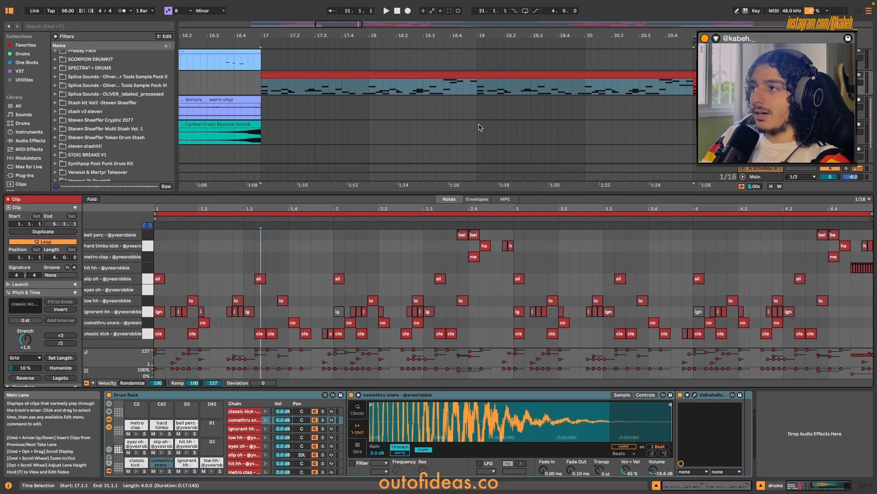
Loop the arrangement over the four-bar drums clip and place the insert marker at 17.1.1.
left_click(503, 75)
key("super+l")
left_click(258, 91)
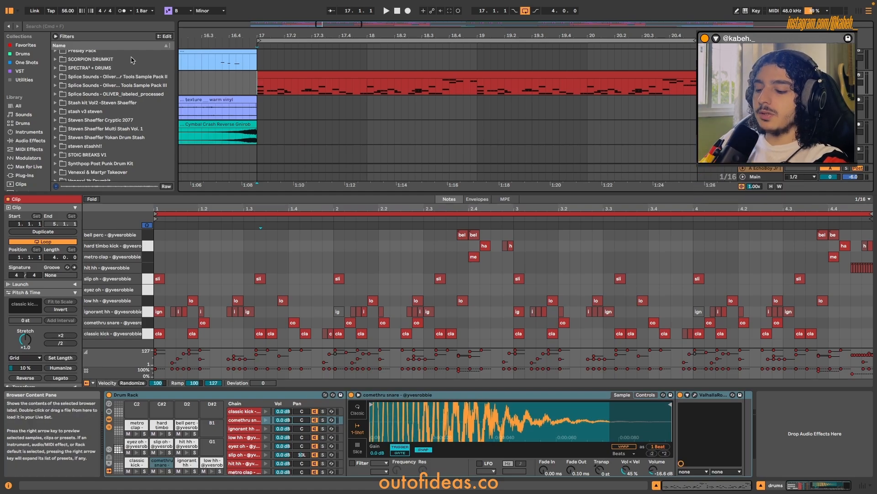
Search the browser for "drum rack", clear the search, and select the Drum Rack device on the drums track.
key("super+f")
type("drum rack")
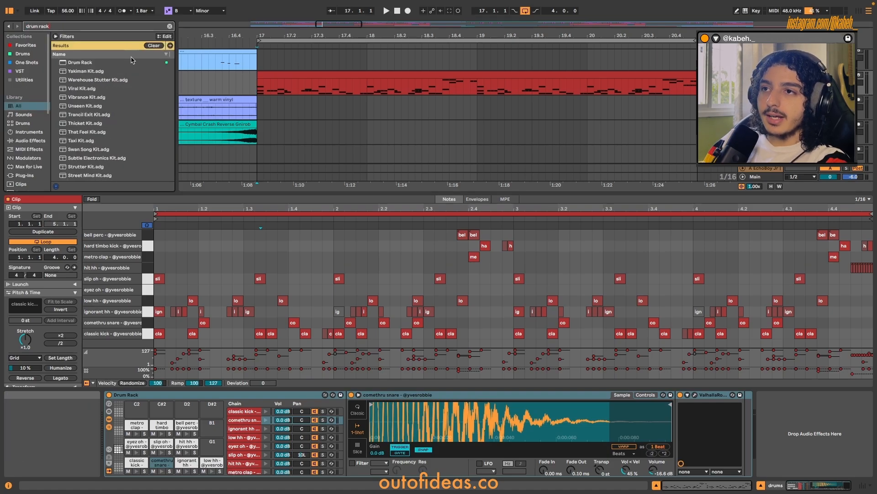
left_click(170, 26)
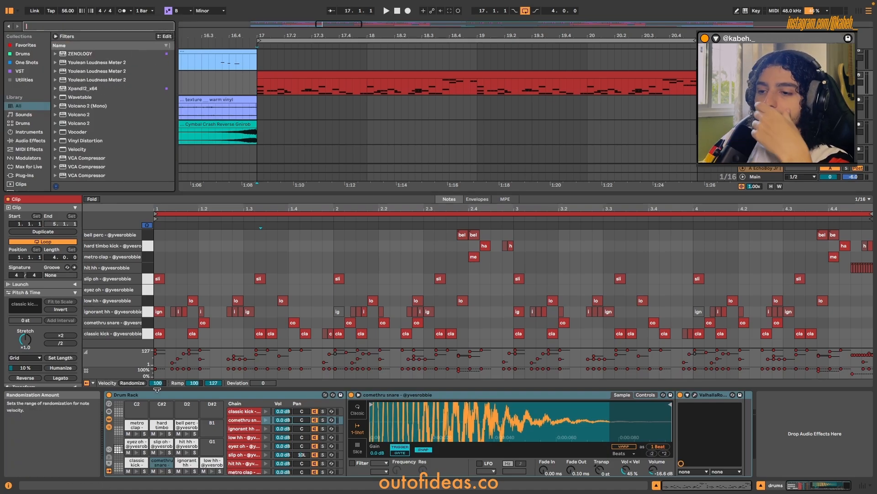
left_click(168, 398)
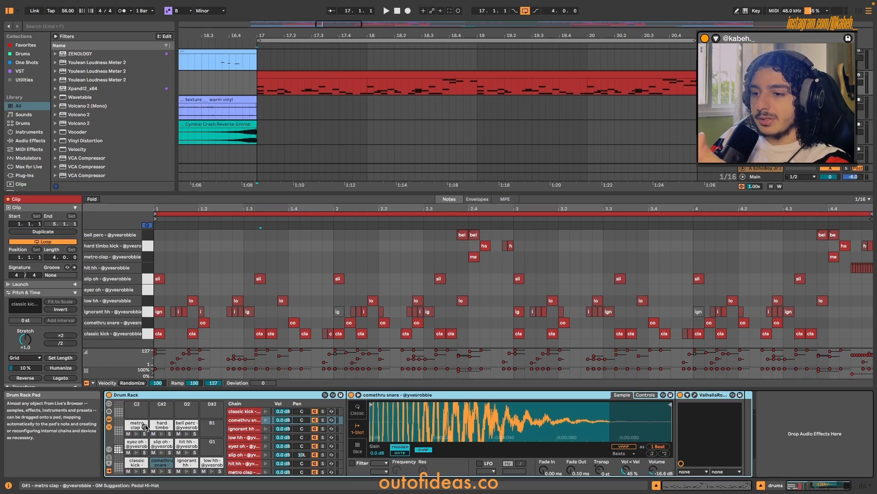
Show the subfolders of the "yvesrobbie - drumkit vol. 1" folder in the Drum Kits place of the browser.
scroll(32, 153, "down", 5)
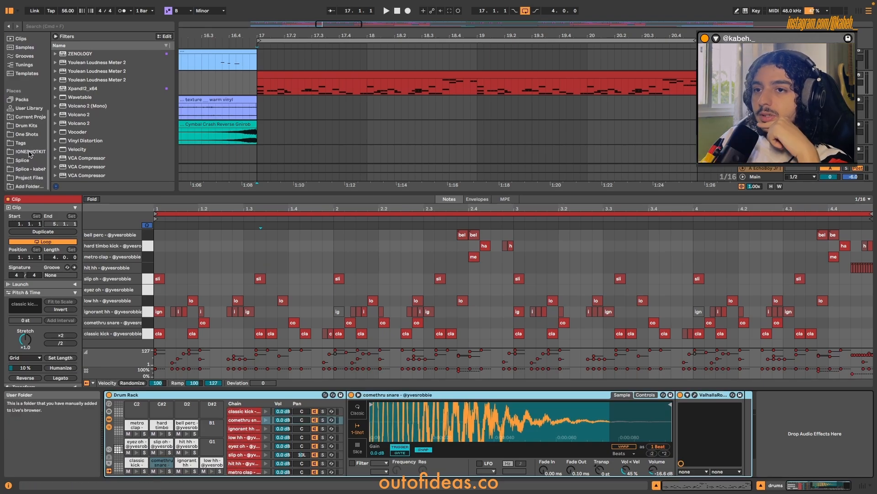
left_click(26, 125)
scroll(57, 119, "down", 10)
left_click(56, 114)
left_click(55, 114)
left_click(56, 176)
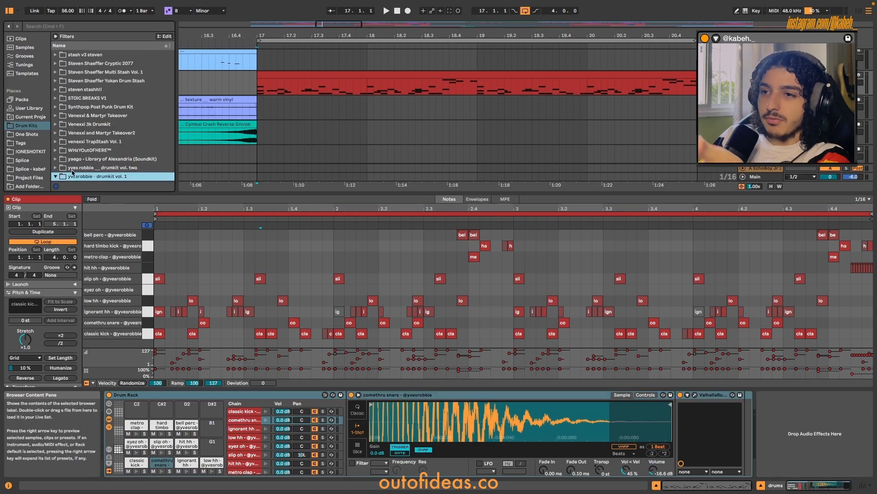
scroll(86, 152, "down", 5)
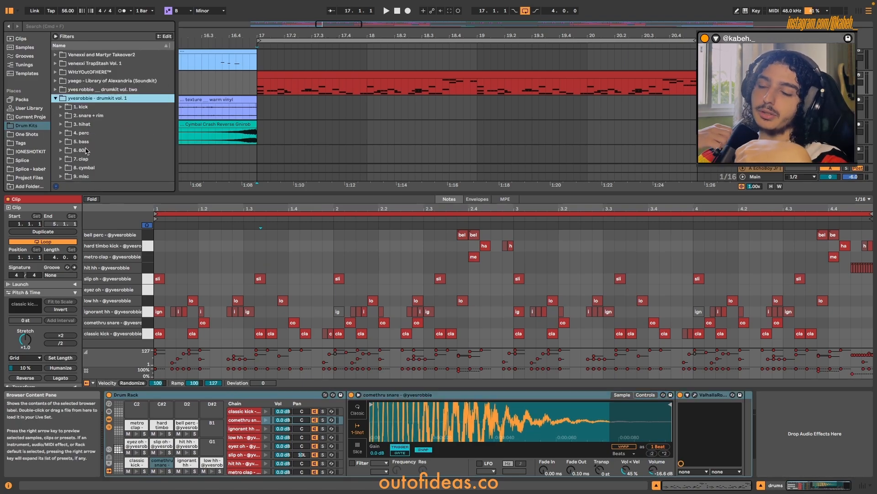
Search the browser for "kick", and replace the search term with "cla".
key("super+f")
type("kick")
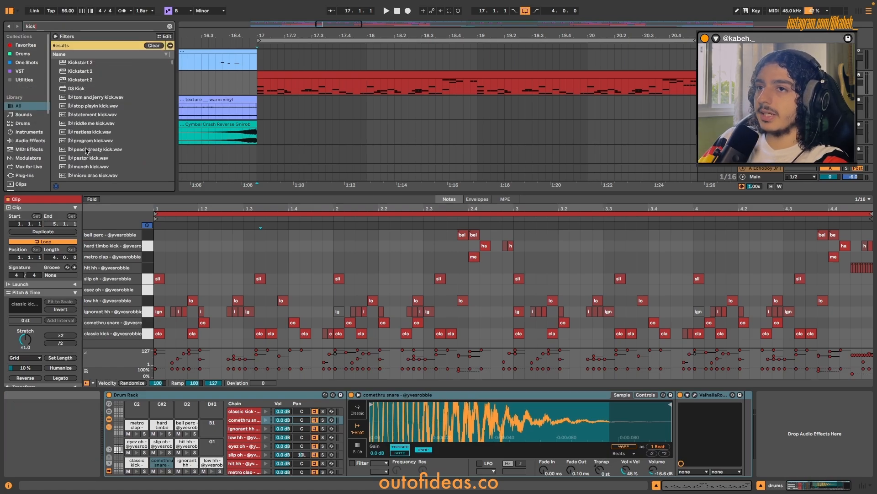
key("BackSpace")
key("BackSpace")
key("BackSpace")
key("BackSpace")
type("cla")
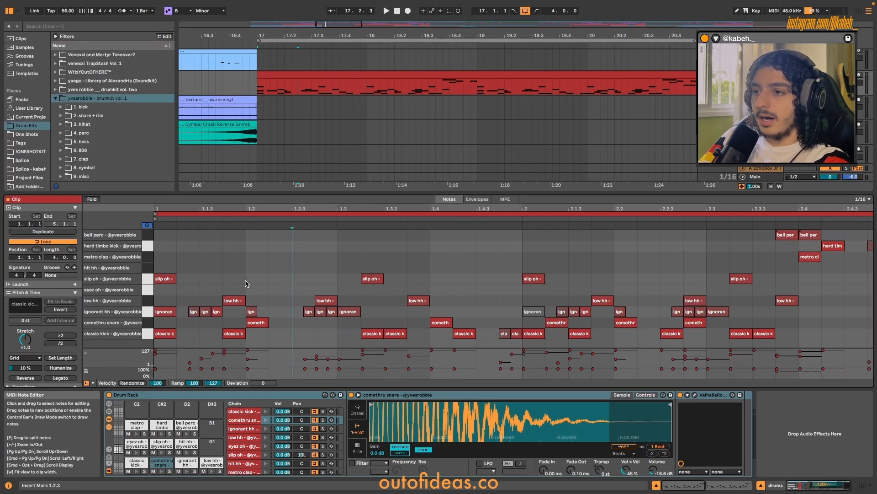
Turn on Draw Mode, try drawing a run of metro clap notes from beat 1.2, and undo it.
key("b")
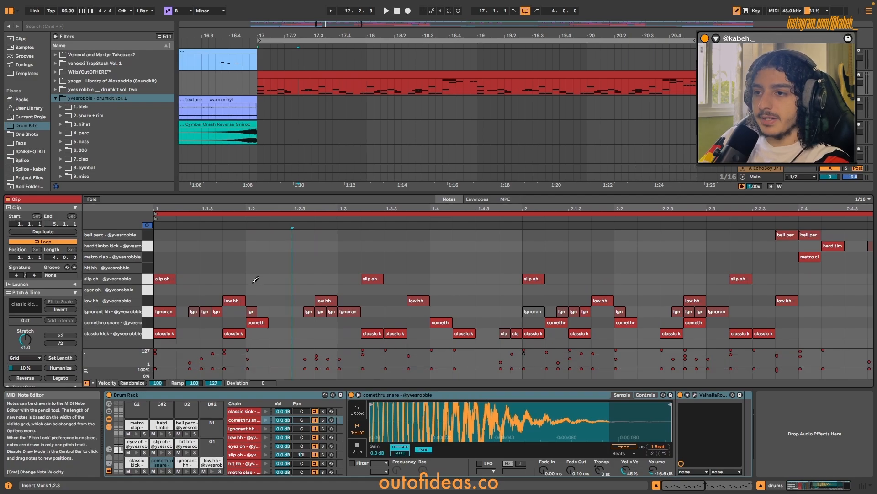
key("Right")
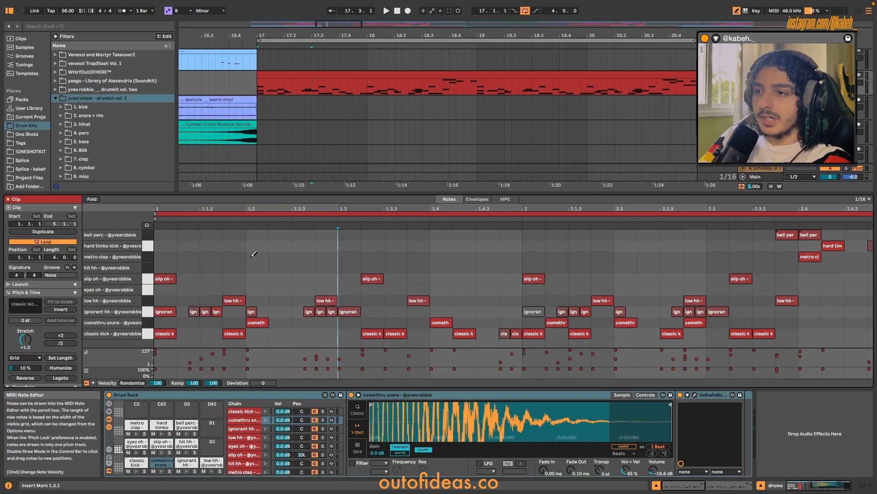
left_click_drag(257, 254, 323, 255)
key("ctrl+z")
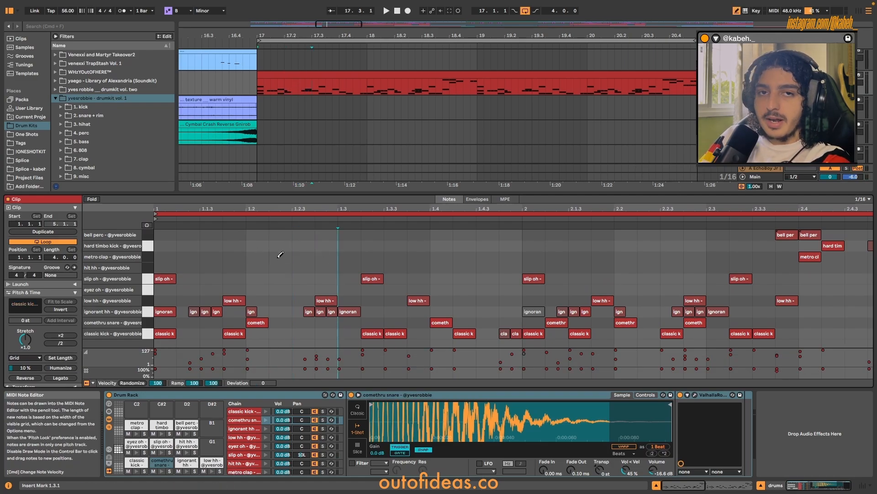
Switch the drum clip's note grid to 1/32, 1/8T and 1/16T in turn, and return it to 1/16.
key("ctrl+1")
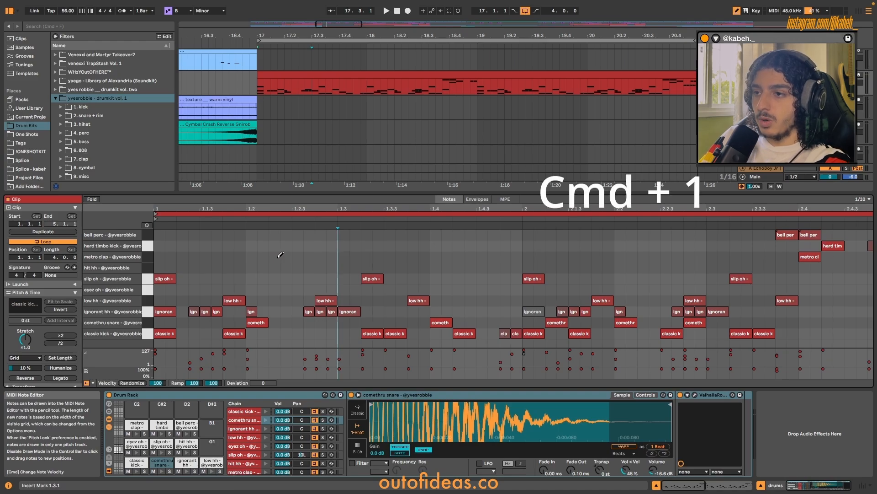
key("ctrl+2")
key("ctrl+1")
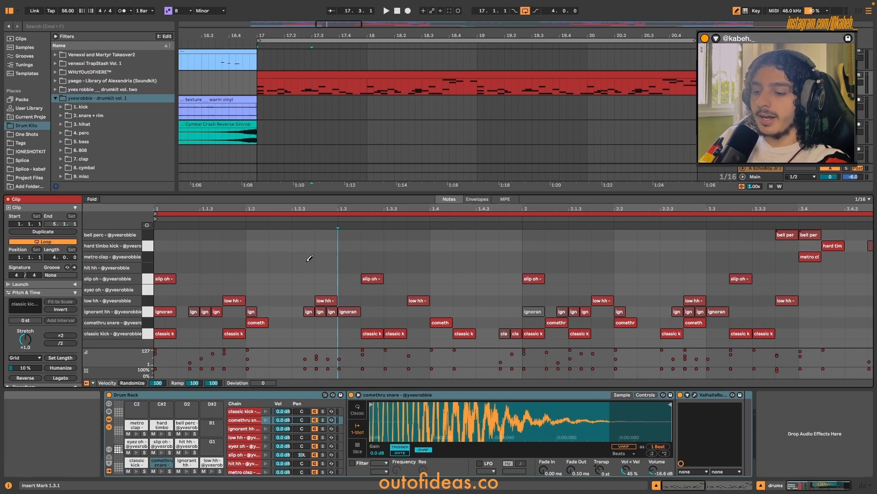
key("ctrl+3")
key("ctrl+3")
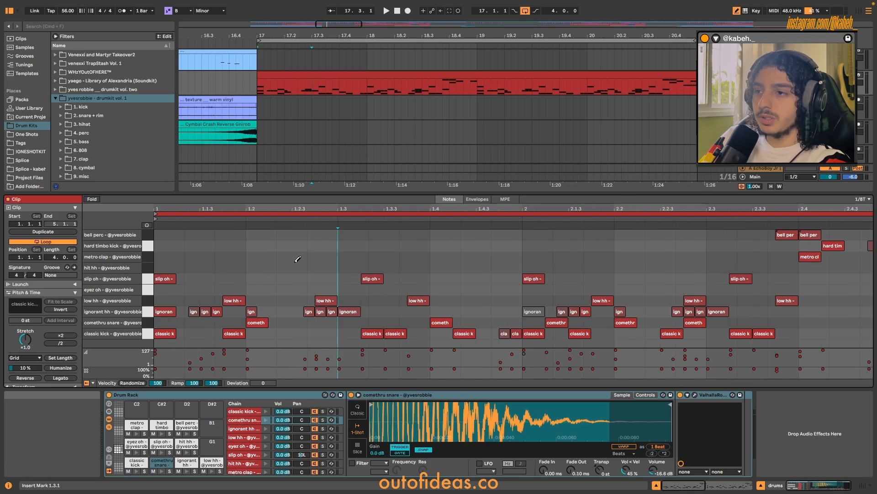
key("Left")
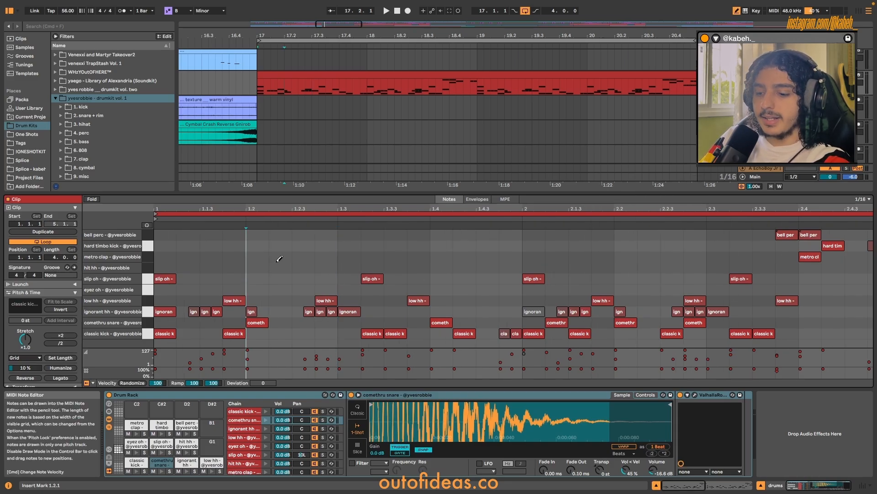
key("ctrl+3")
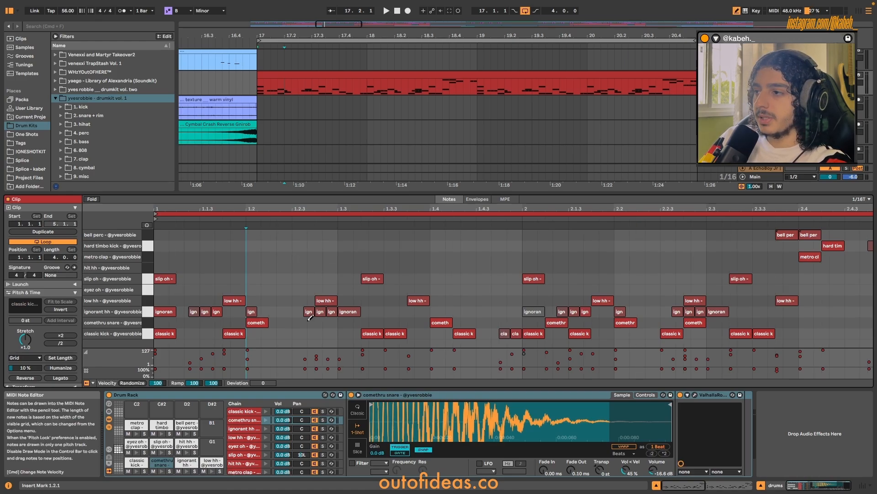
key("ctrl+3")
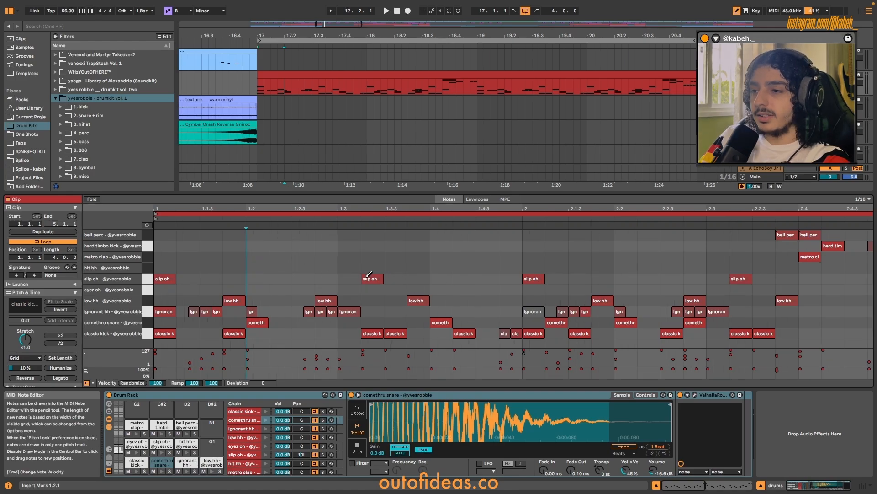
Play the looped drums clip to hear its pattern, and stop playback.
key("space")
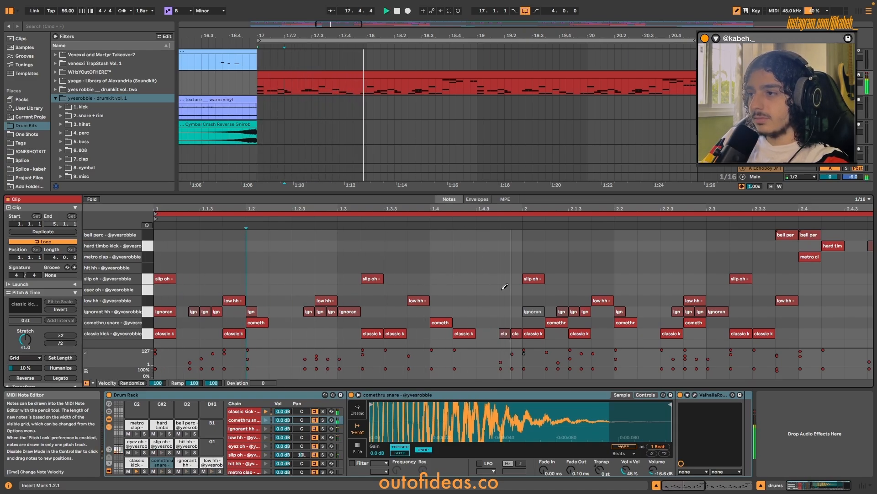
key("minus")
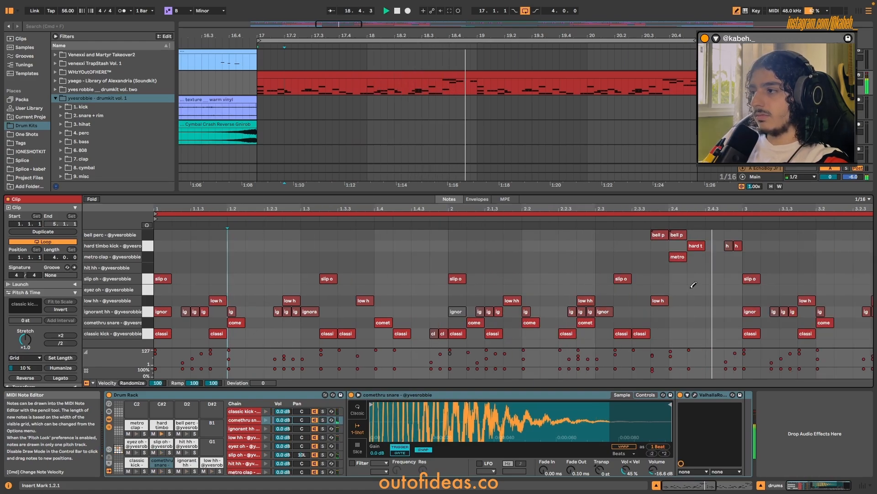
key("space")
key("plus")
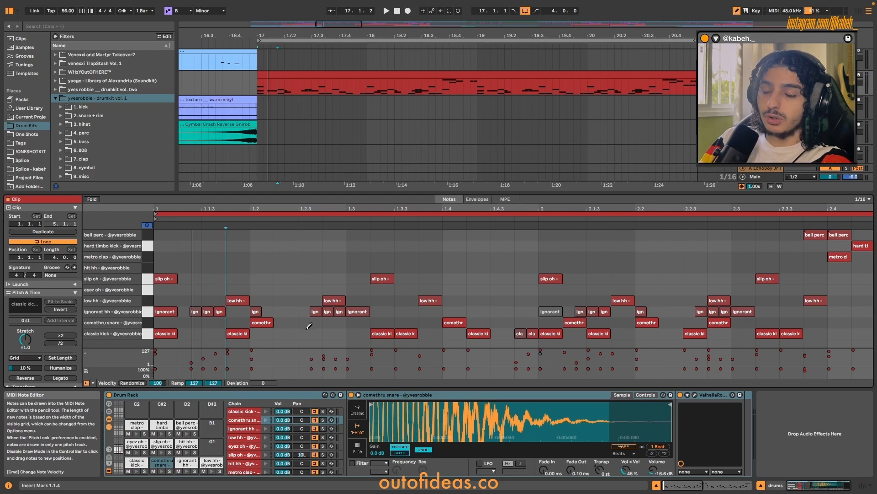
Examine the closely spaced ignorant hh notes before beat 1.3 on a 1/32 grid.
scroll(309, 326, "up", 3)
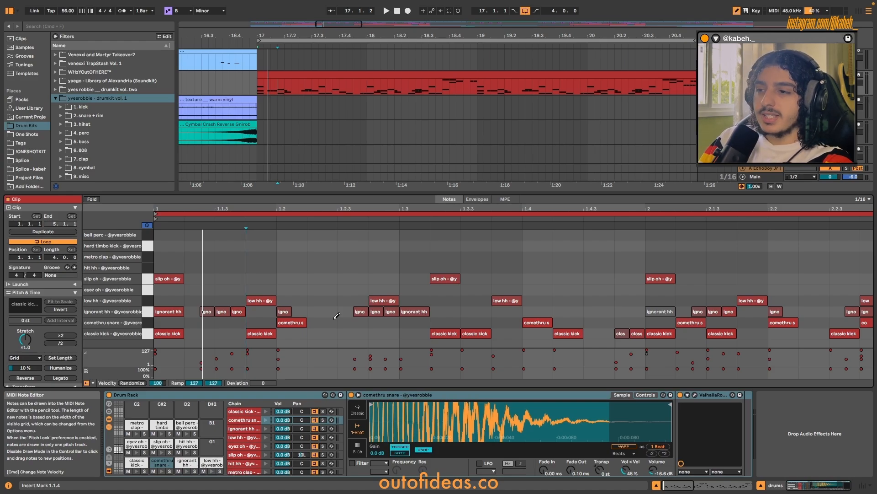
key("super+1")
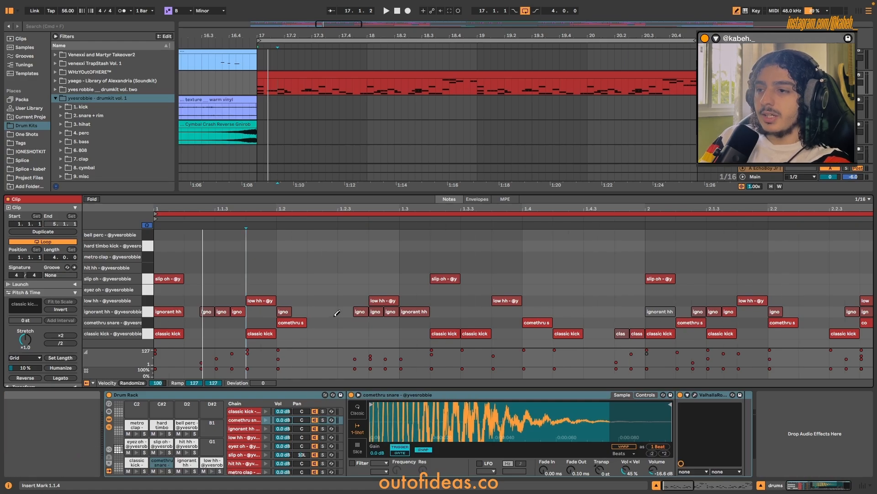
scroll(357, 311, "up", 3)
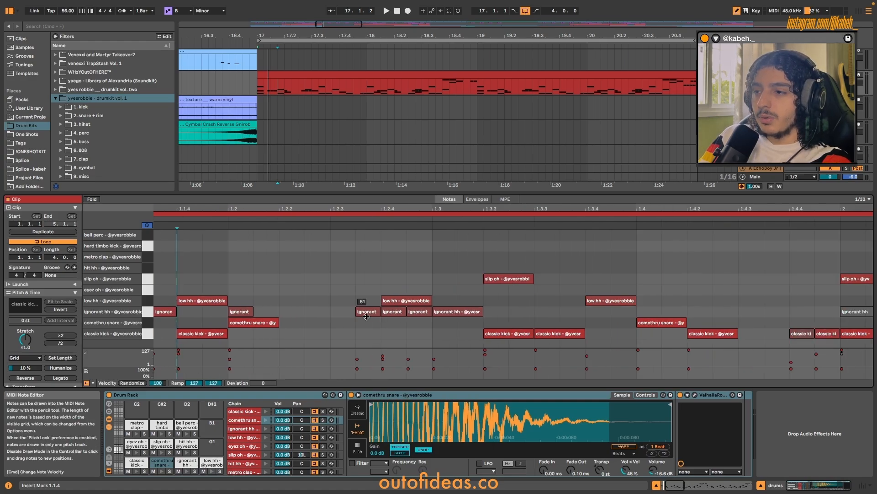
scroll(251, 283, "down", 3)
Try drawing a 1/16 hit hh note at beat 1.2.1 and moving it, and delete it.
left_click(259, 267)
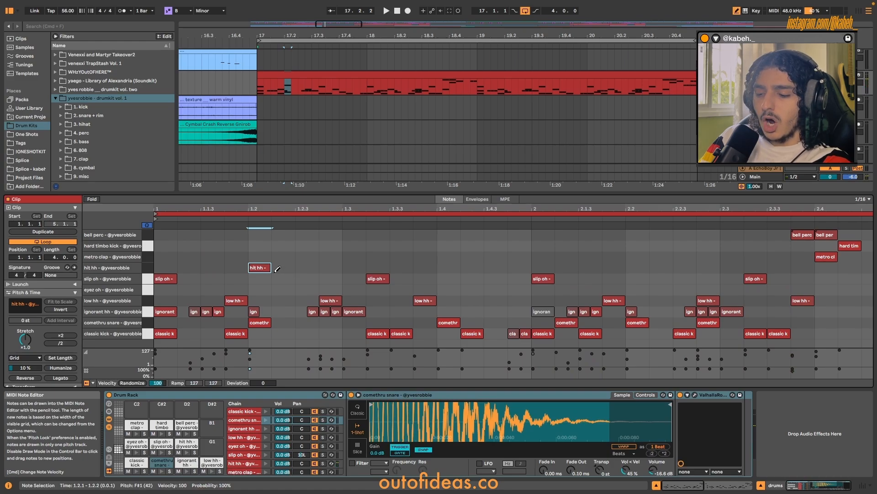
key("super+e")
left_click_drag(259, 268, 258, 247)
key("BackSpace")
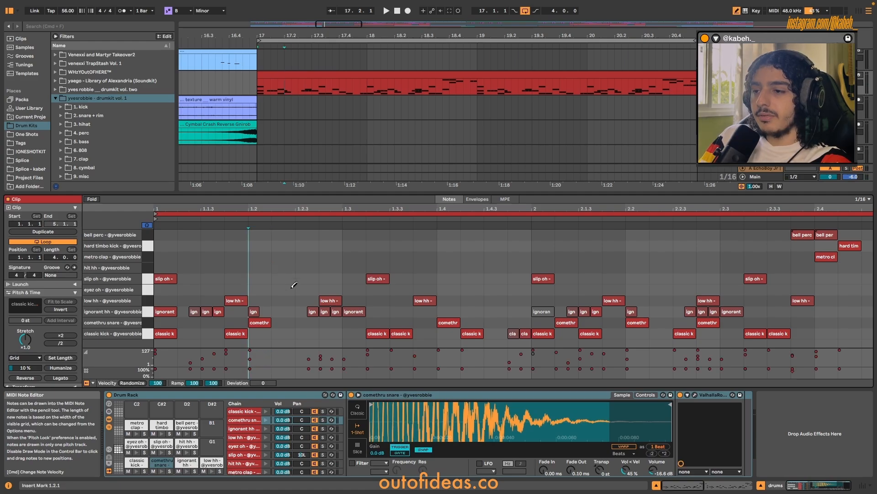
Try out extra slip oh, eyez oh and hit hh notes between beats 1.2.2 and 1.3, and remove them.
key("plus")
key("space")
key("space")
left_click(355, 267)
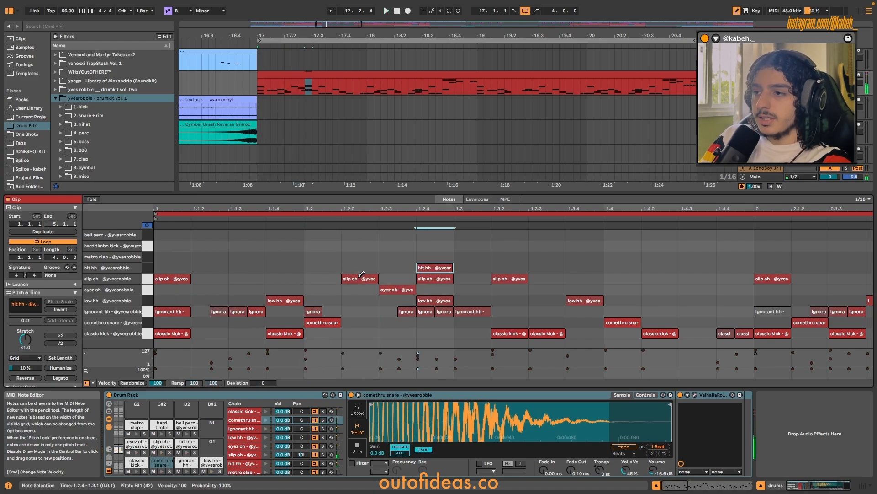
left_click_drag(358, 276, 430, 266)
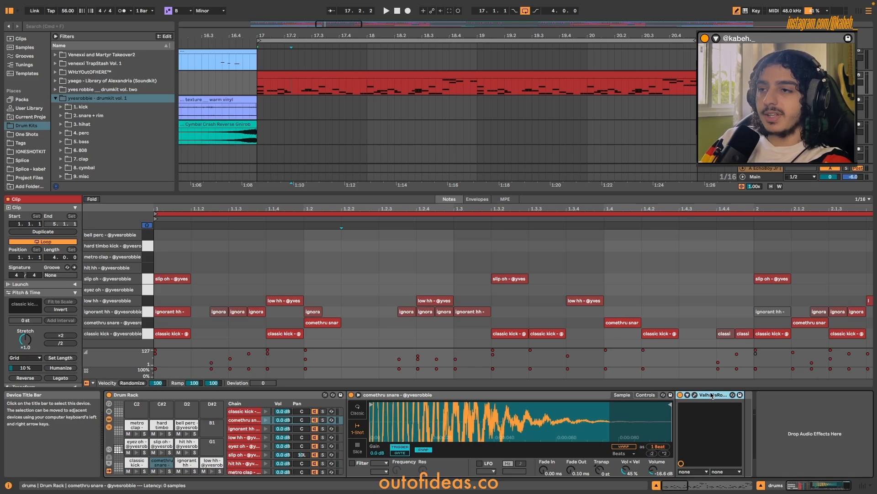
Select the comethru snare pad, inspect the ValhallaRoom reverb settings on the drums track, and close the plug-in window.
key("space")
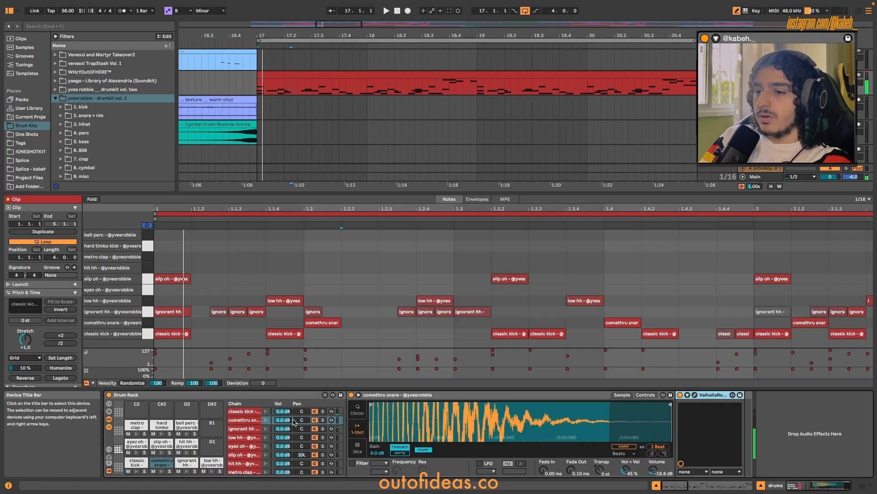
left_click(161, 465)
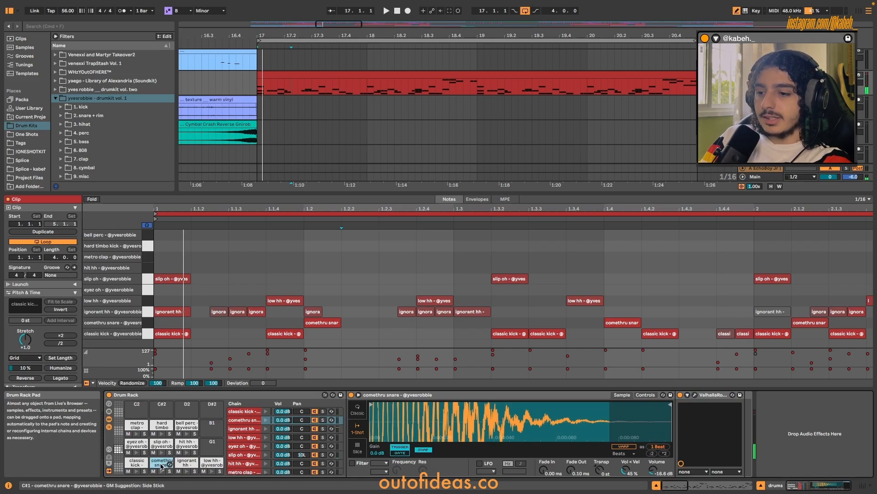
left_click(695, 394)
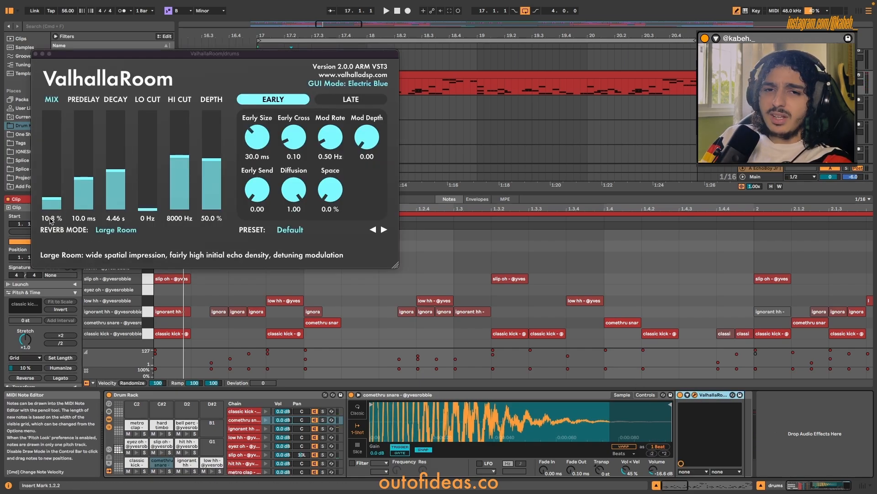
left_click(36, 54)
Play the clip into bar 3, turn off Draw Mode, and place the insert marker at the second bell perc note, beat 2.4.1.
key("space")
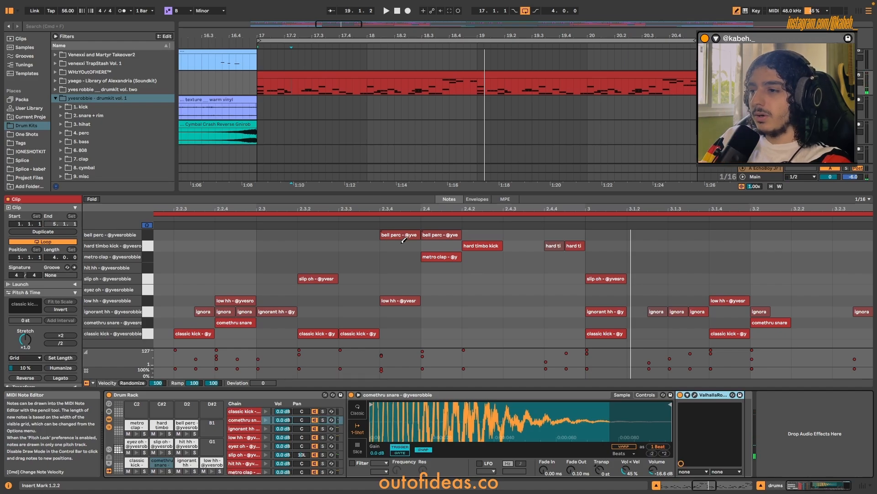
key("b")
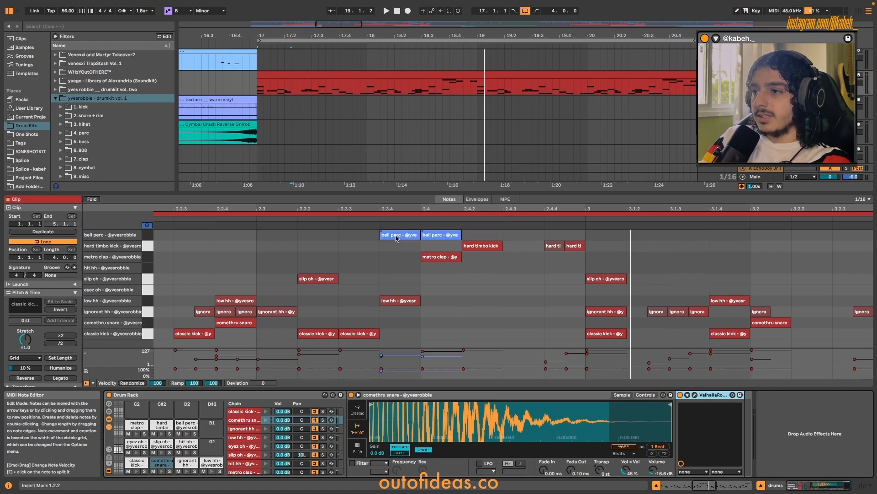
left_click(403, 236)
left_click(411, 247)
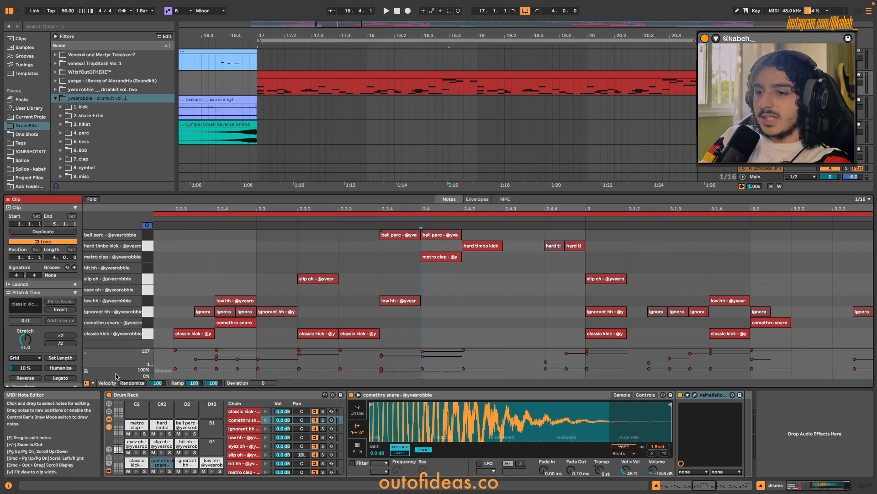
Show the Chance lane controls without the velocity lane, and audition the bell perc sound and the notes around beat 2.4.
left_click(93, 383)
left_click(104, 390)
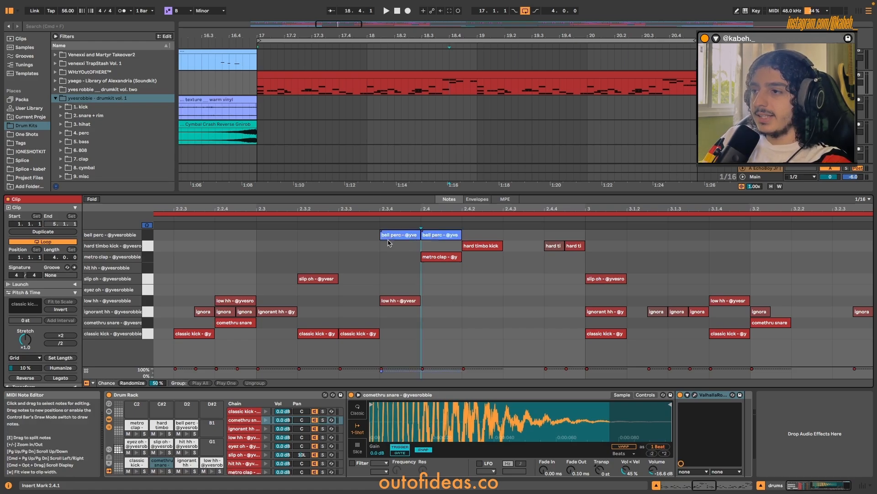
left_click(187, 433)
left_click(368, 218)
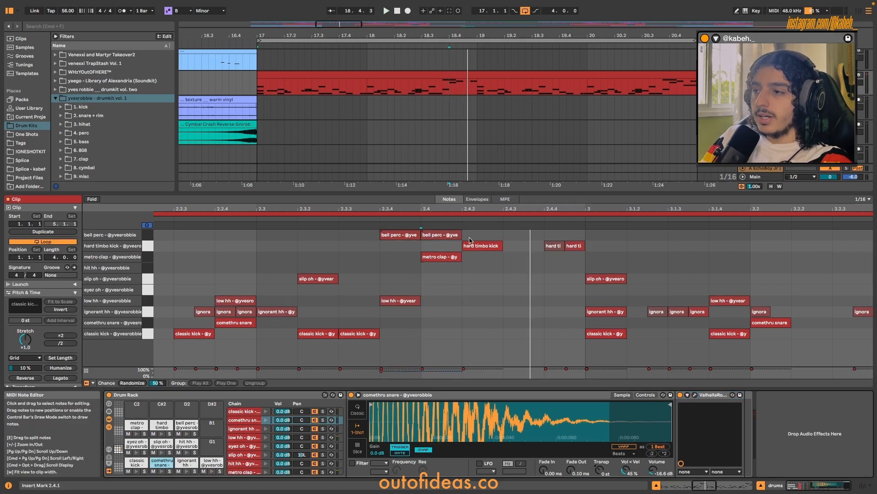
Select the two grouped bell perc notes around beat 2.4 and clear the selection with the insert marker at 2.4.2.
left_click_drag(350, 227, 423, 248)
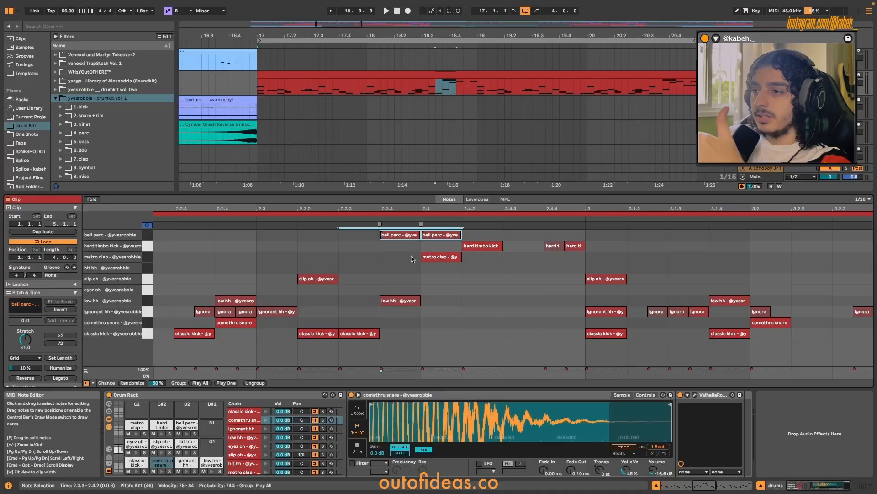
left_click_drag(403, 249, 423, 236)
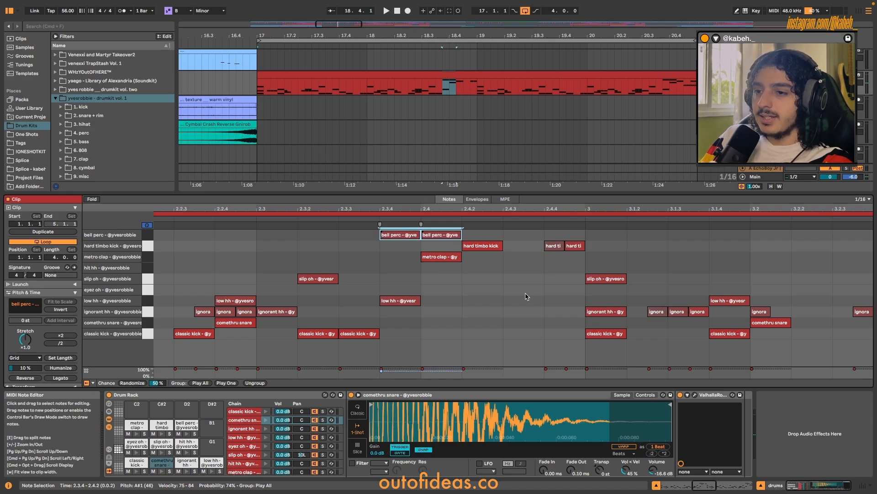
left_click(478, 283)
Select the grouped hit hh roll starting at beat 4.4.3 and inspect its chance marker.
key("w")
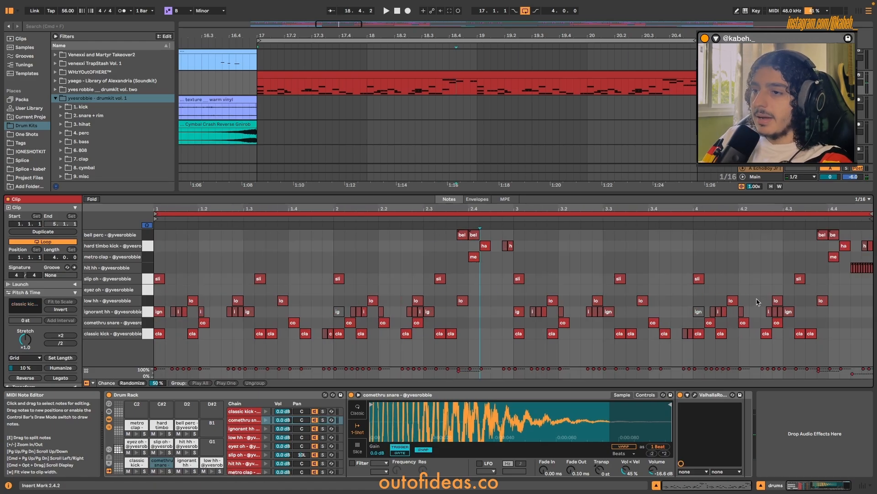
scroll(757, 301, "up", 3)
scroll(839, 282, "up", 3)
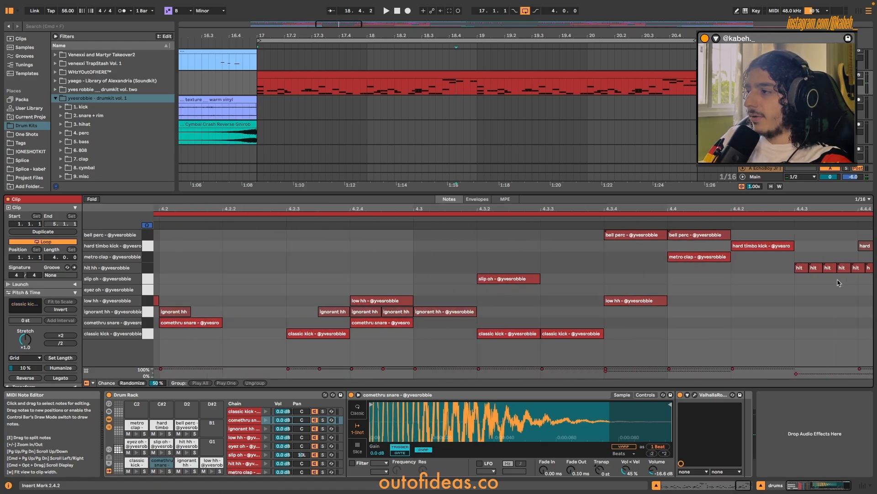
scroll(839, 282, "right", 2)
left_click(755, 267)
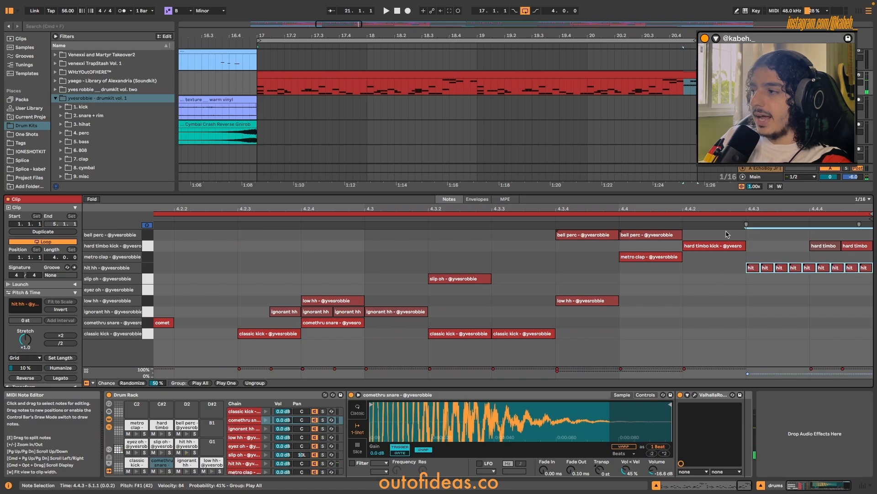
left_click(751, 267)
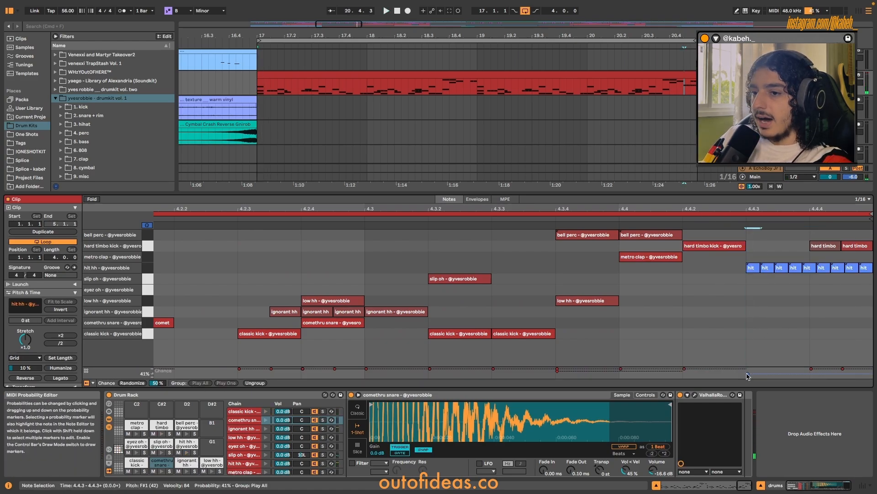
Place the insert marker at beat 4.4.3, play the hit hh roll into the loop restart, and stop playback.
left_click(728, 284)
left_click(721, 218)
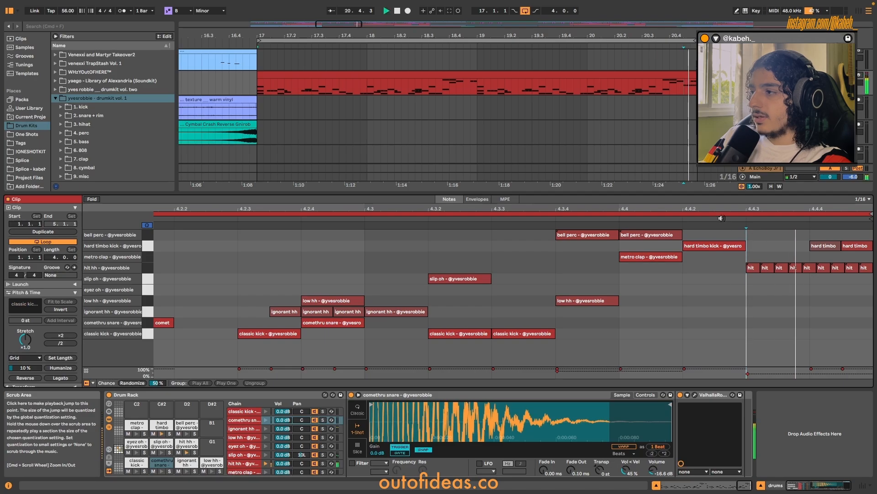
left_click(721, 218)
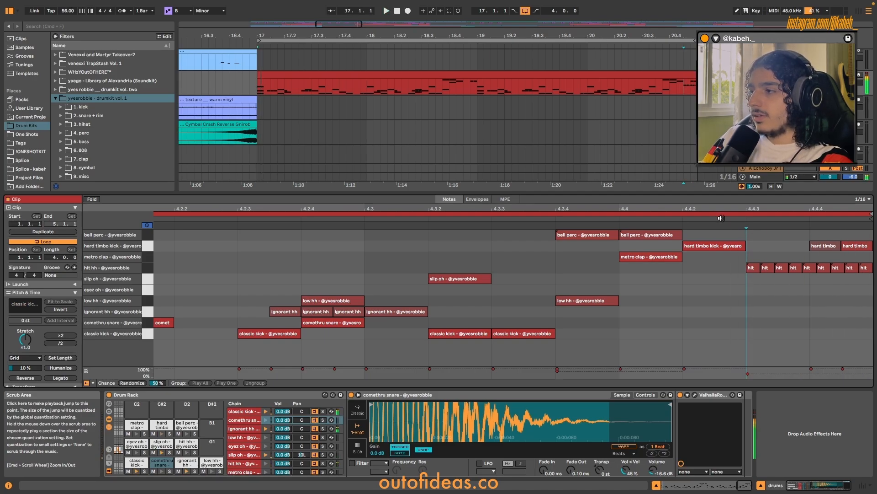
key("space")
Point out the bell perc pairs around beats 2.4 and 4.4 and the closing hit hh roll across the whole clip.
scroll(717, 306, "down", 10)
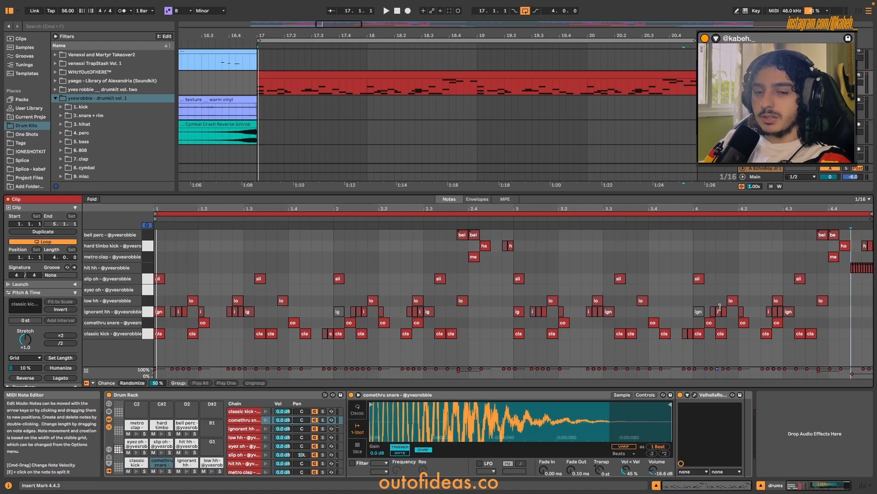
left_click(868, 285)
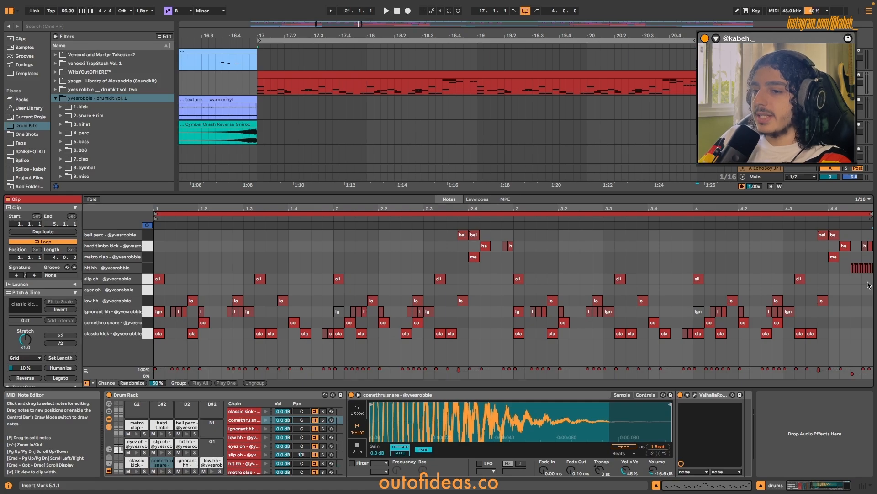
left_click(831, 323)
left_click(817, 323)
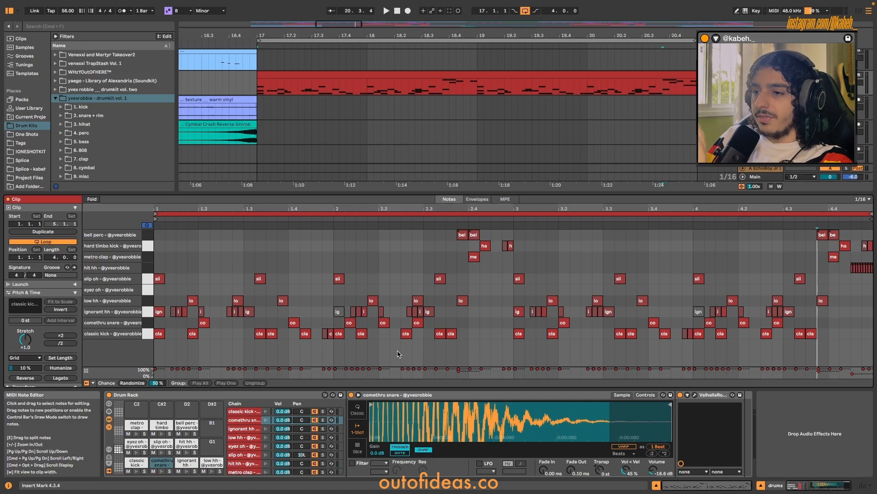
left_click_drag(443, 238, 489, 233)
left_click_drag(836, 272, 872, 263)
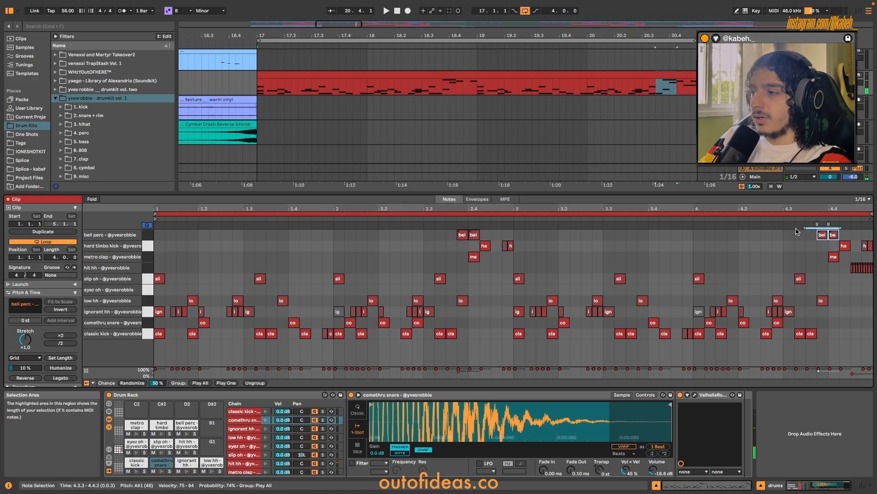
left_click(216, 276)
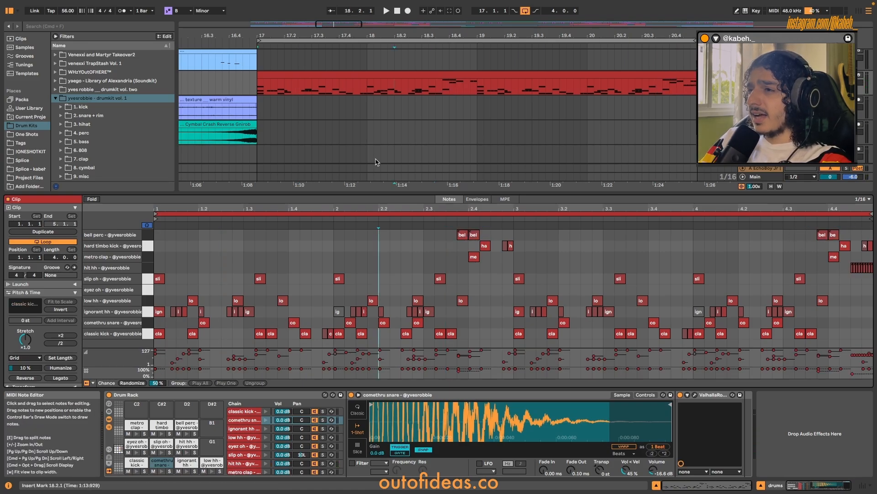
Inspect the metro clap, hard timbo kick, bell perc and comethru snare chains in the drum rack from the arrangement.
scroll(376, 159, "down", 3)
scroll(372, 155, "right", 2)
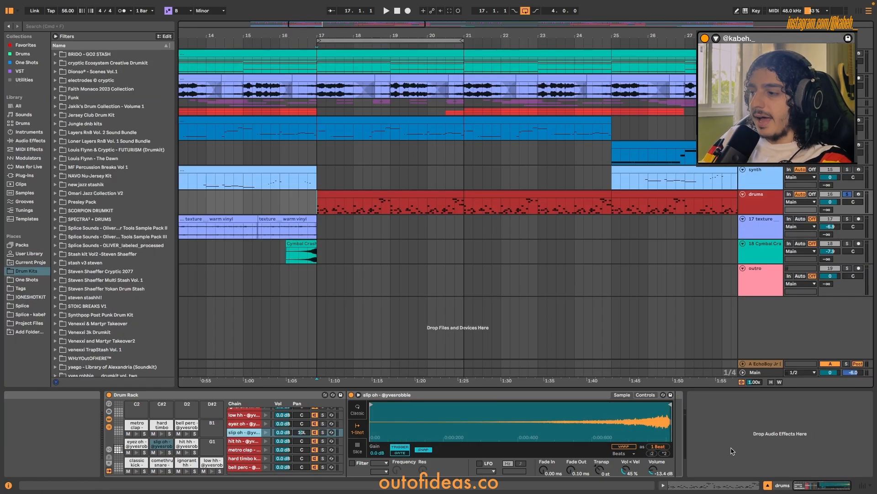
left_click(706, 439)
left_click(248, 449)
left_click(248, 459)
left_click(248, 466)
scroll(248, 457, "up", 2)
left_click(245, 420)
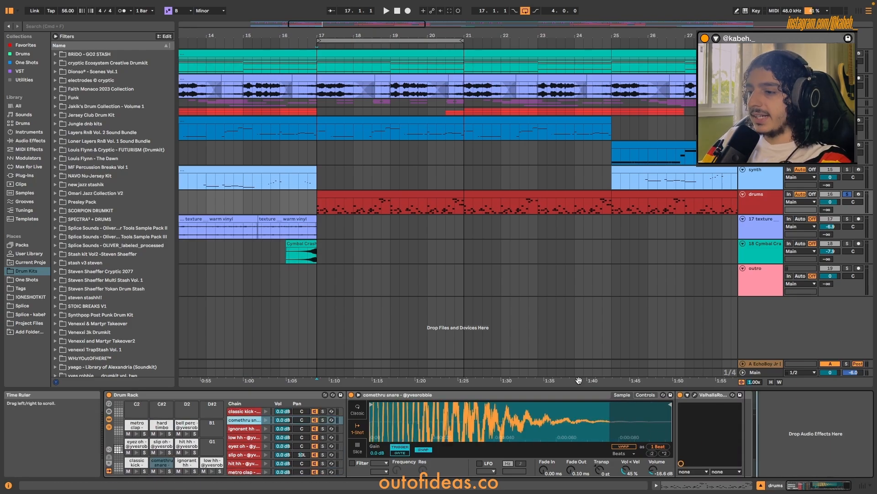
Survey the arrangement through to the outro clip, and mark 65.1.1 to 69.4.1 on the tracks above it.
scroll(325, 175, "down", 2)
scroll(385, 195, "right", 2)
scroll(386, 197, "down", 5)
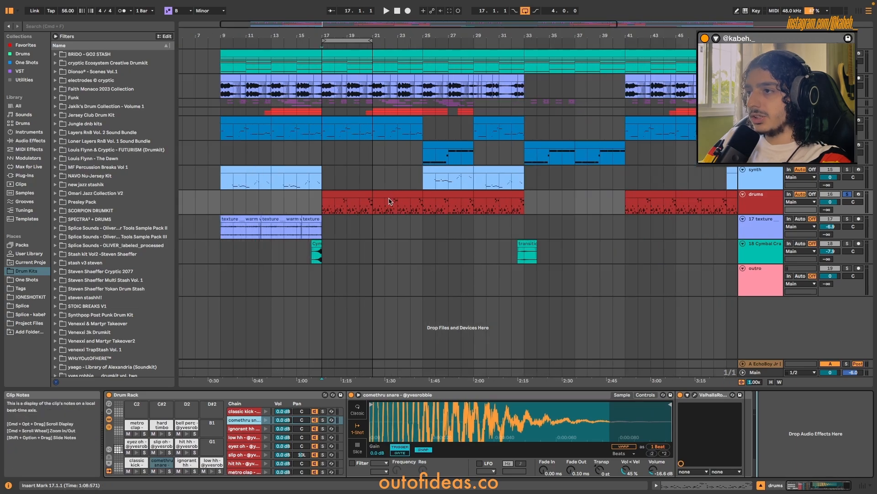
scroll(340, 215, "up", 2)
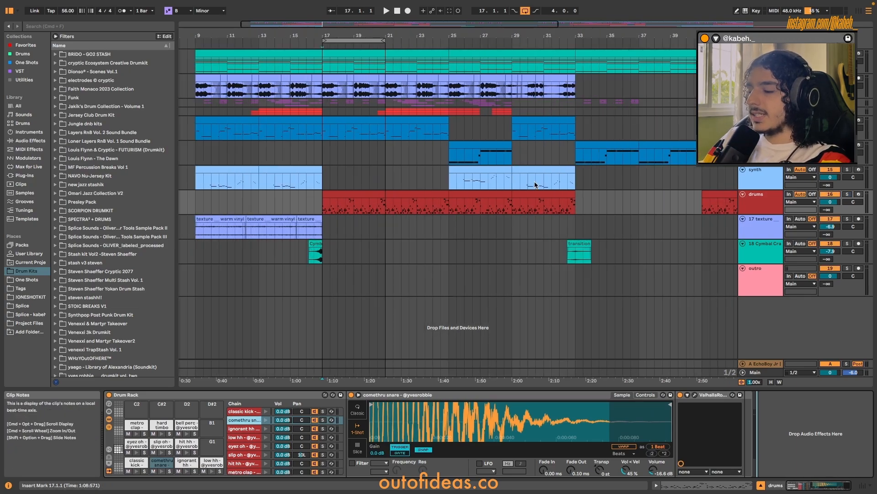
scroll(347, 205, "up", 5)
scroll(344, 197, "down", 3)
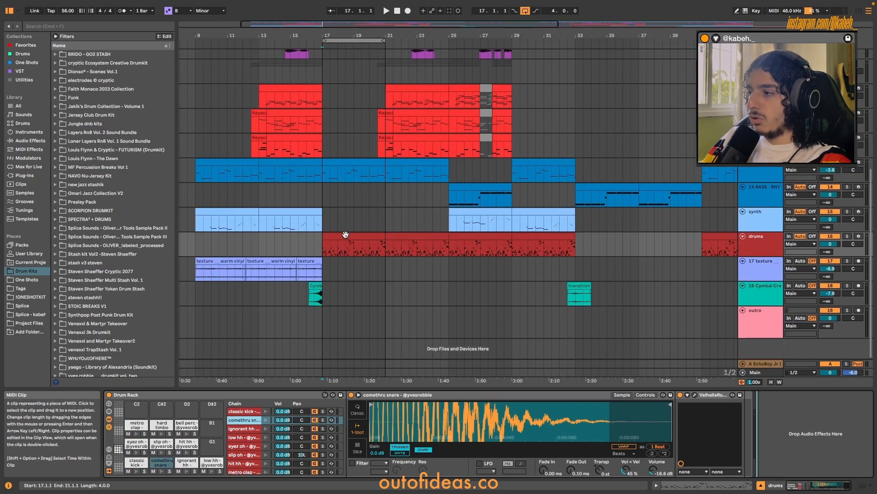
scroll(345, 234, "up", 4)
left_click(382, 317)
scroll(533, 288, "down", 2)
scroll(534, 288, "right", 15)
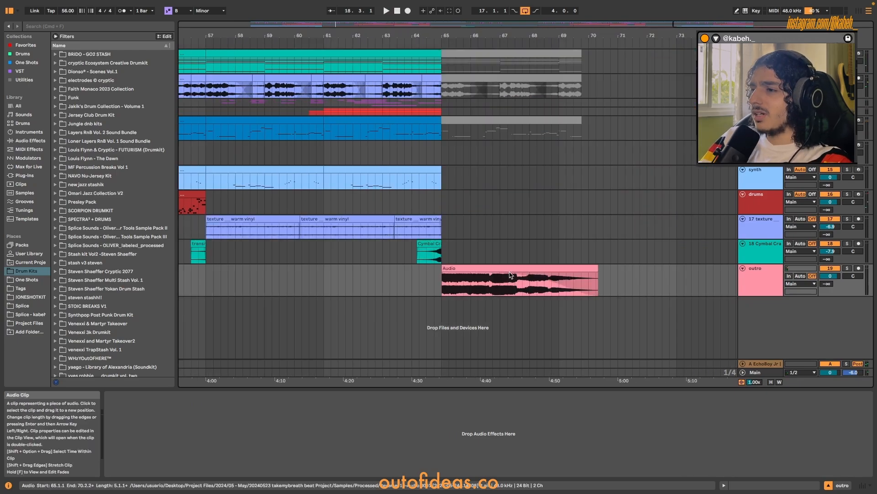
left_click_drag(442, 146, 584, 220)
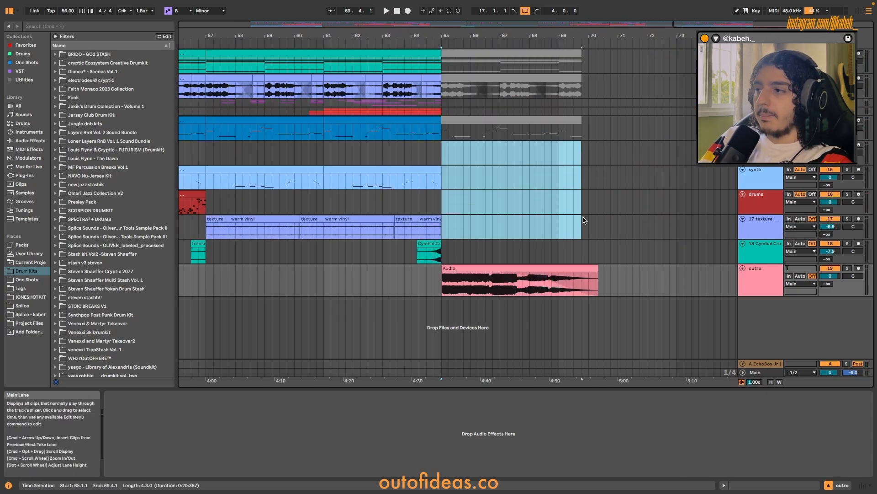
Play the outro from 64.4.1, stop playback, and select the outro audio clip's time range.
left_click(441, 282)
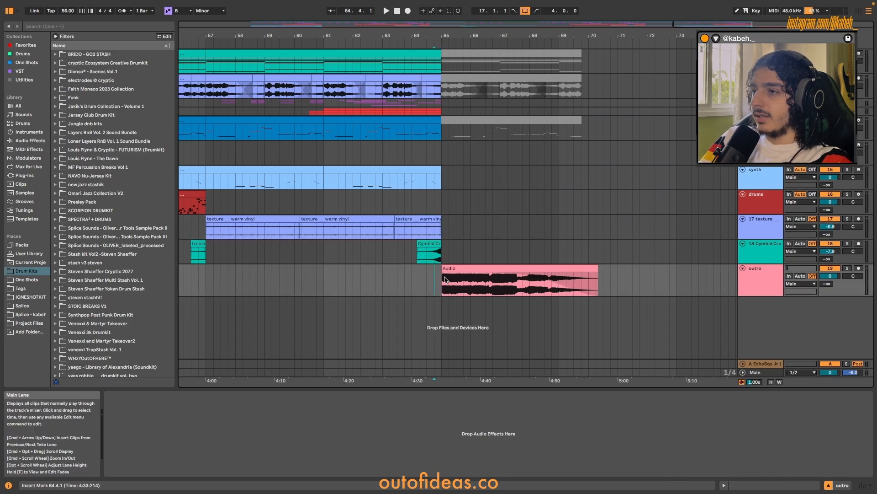
key("space")
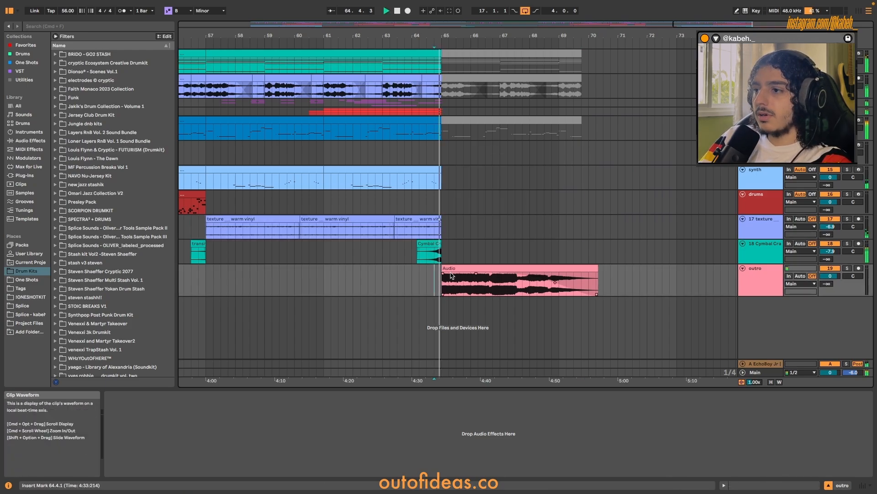
scroll(526, 265, "down", 3)
scroll(545, 269, "up", 3)
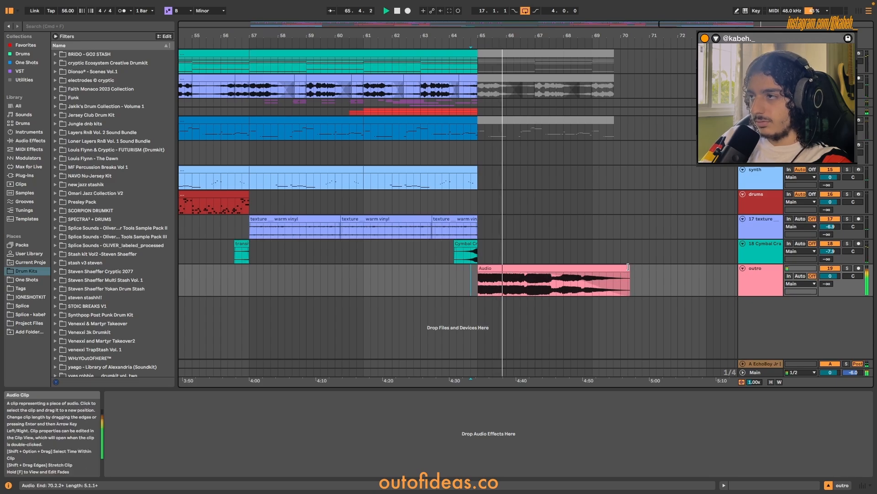
scroll(615, 268, "down", 2)
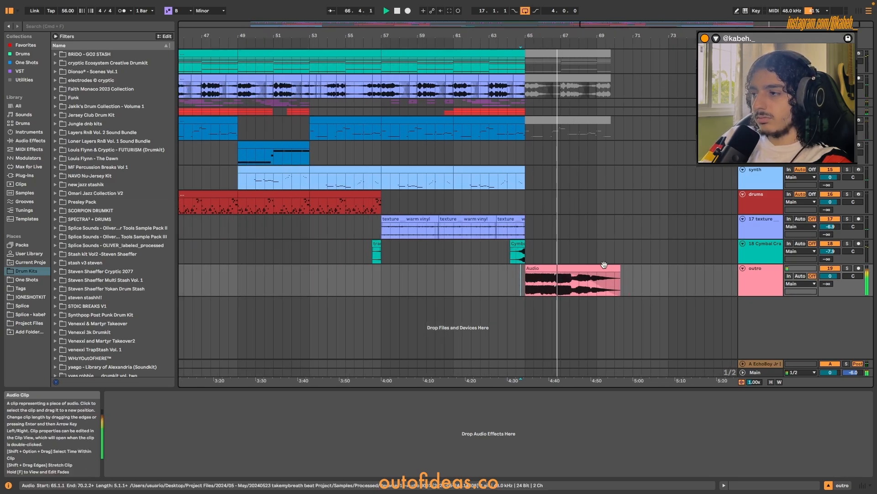
scroll(604, 265, "down", 1)
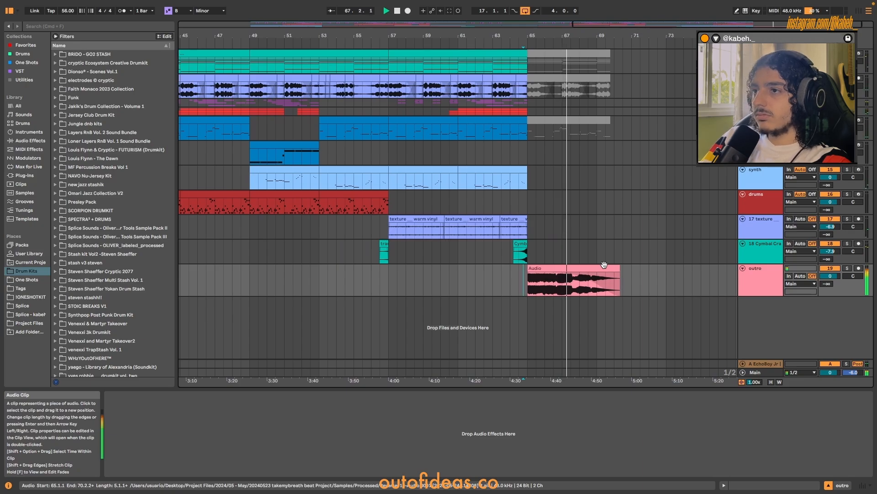
scroll(603, 265, "down", 1)
scroll(601, 265, "down", 1)
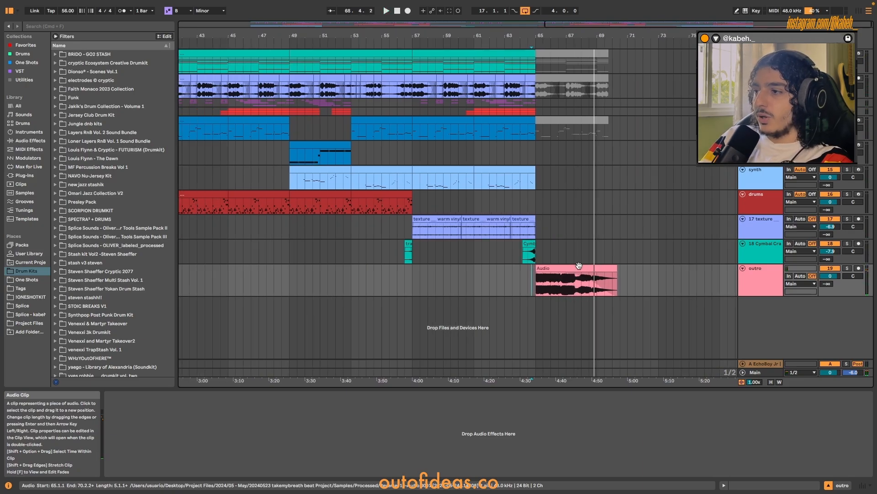
left_click(591, 266)
scroll(620, 275, "down", 3)
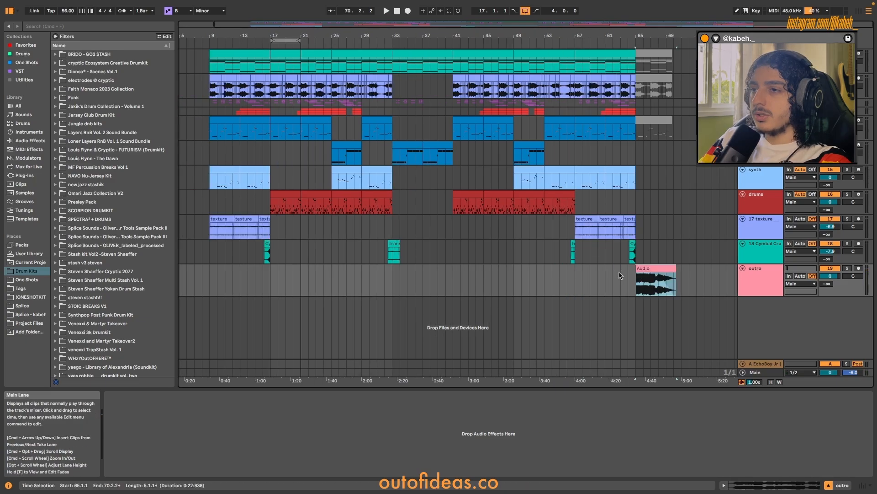